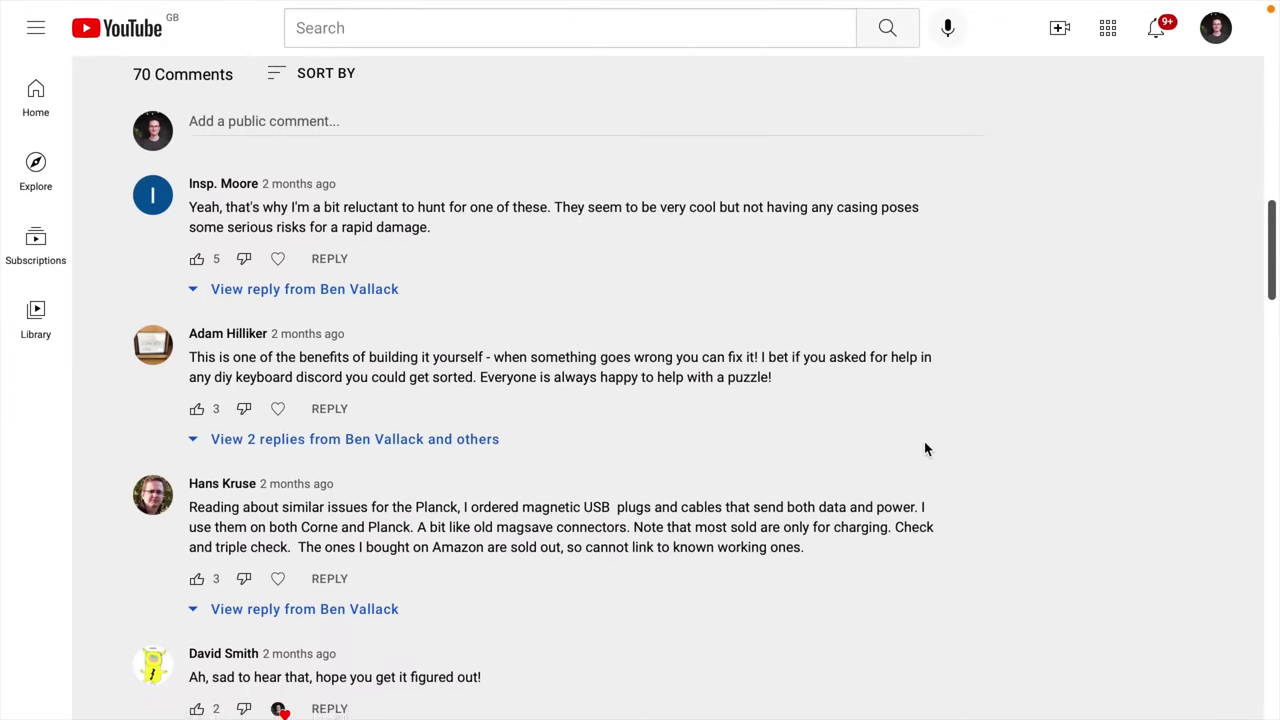
Read the video's comments down to the thread recommending the Ferris keyboard and go through its replies
scroll(925, 448, "down", 14)
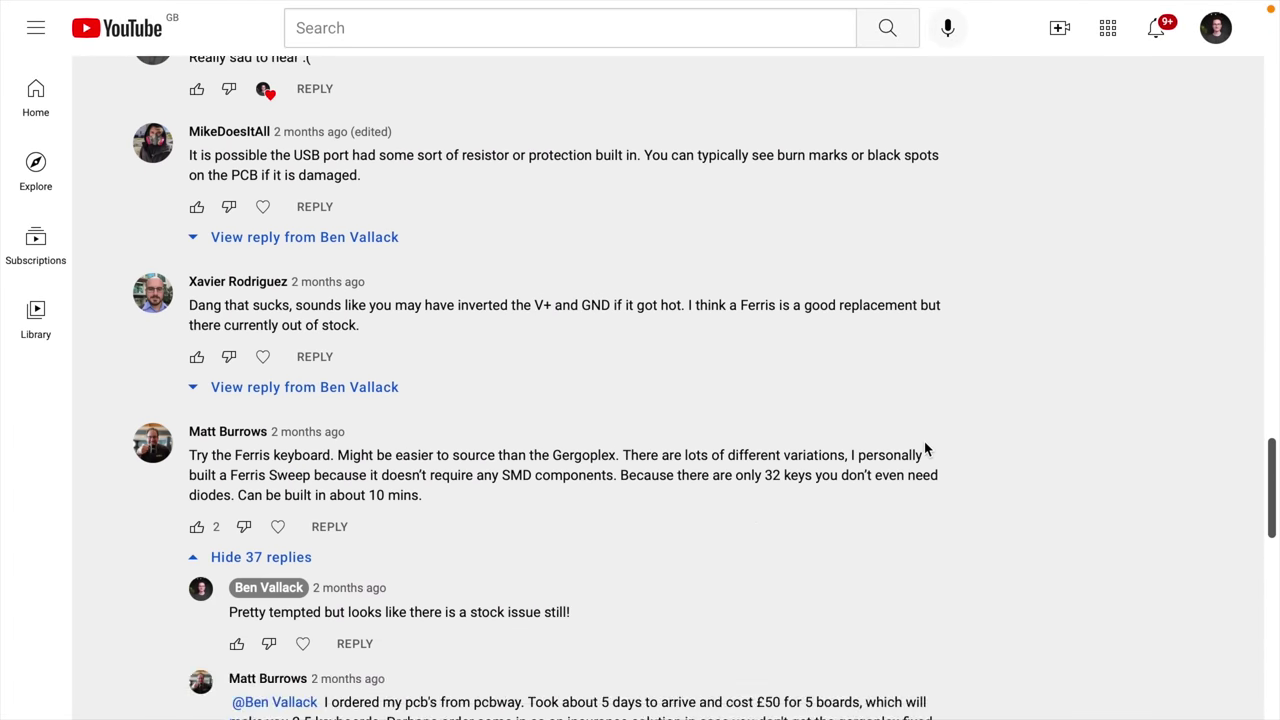
scroll(924, 448, "down", 2)
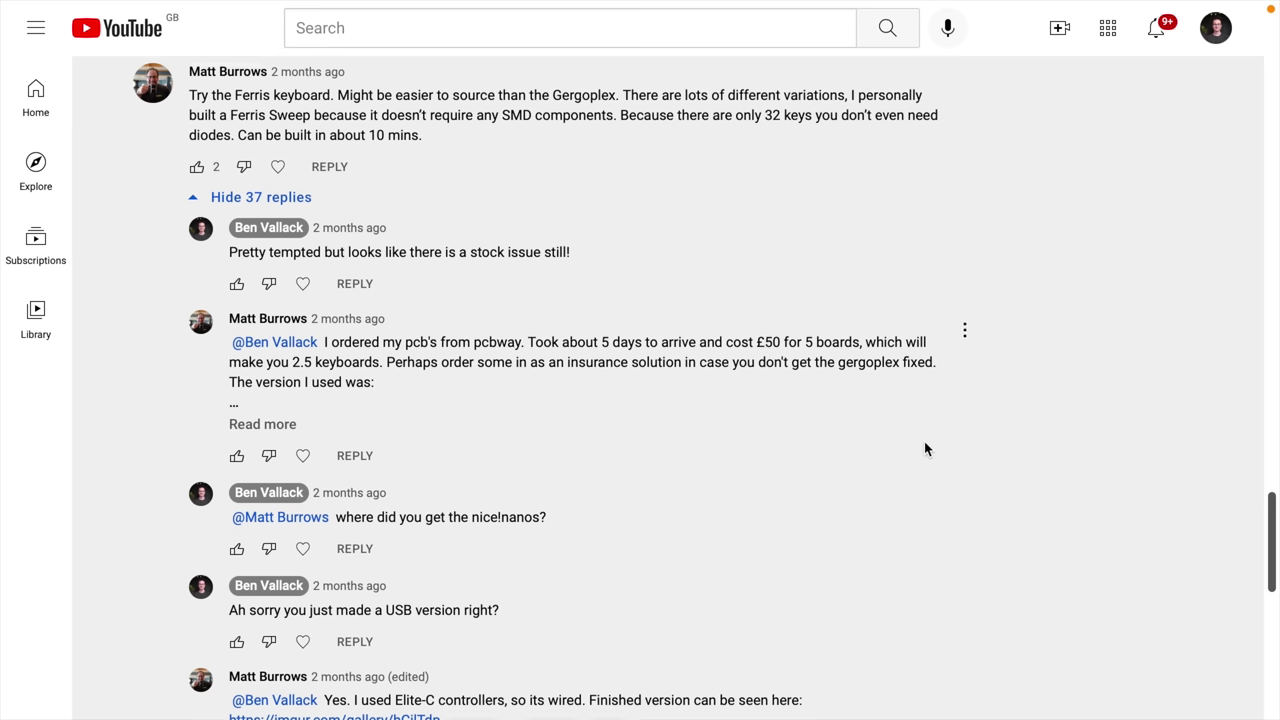
scroll(497, 434, "down", 3)
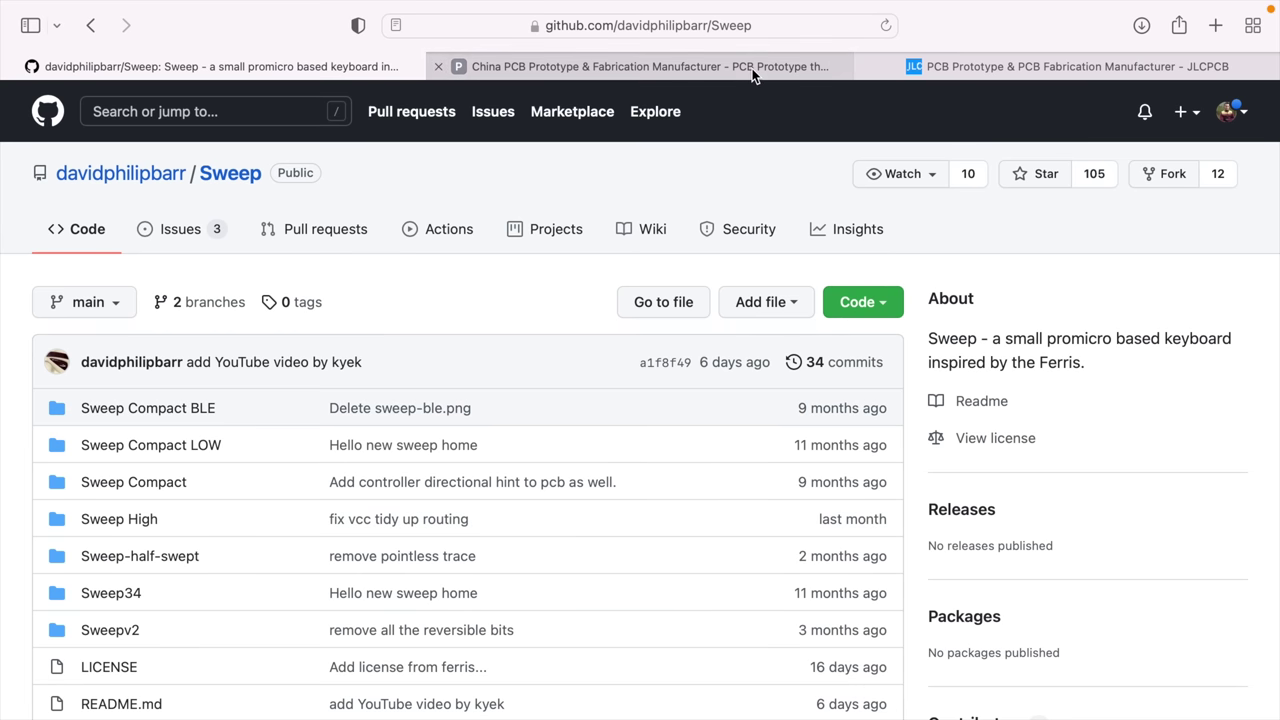
Look over the folders and files in the Sweep repository on GitHub, including its README
left_click_drag(767, 66, 480, 420)
scroll(480, 420, "down", 2)
scroll(172, 107, "up", 2)
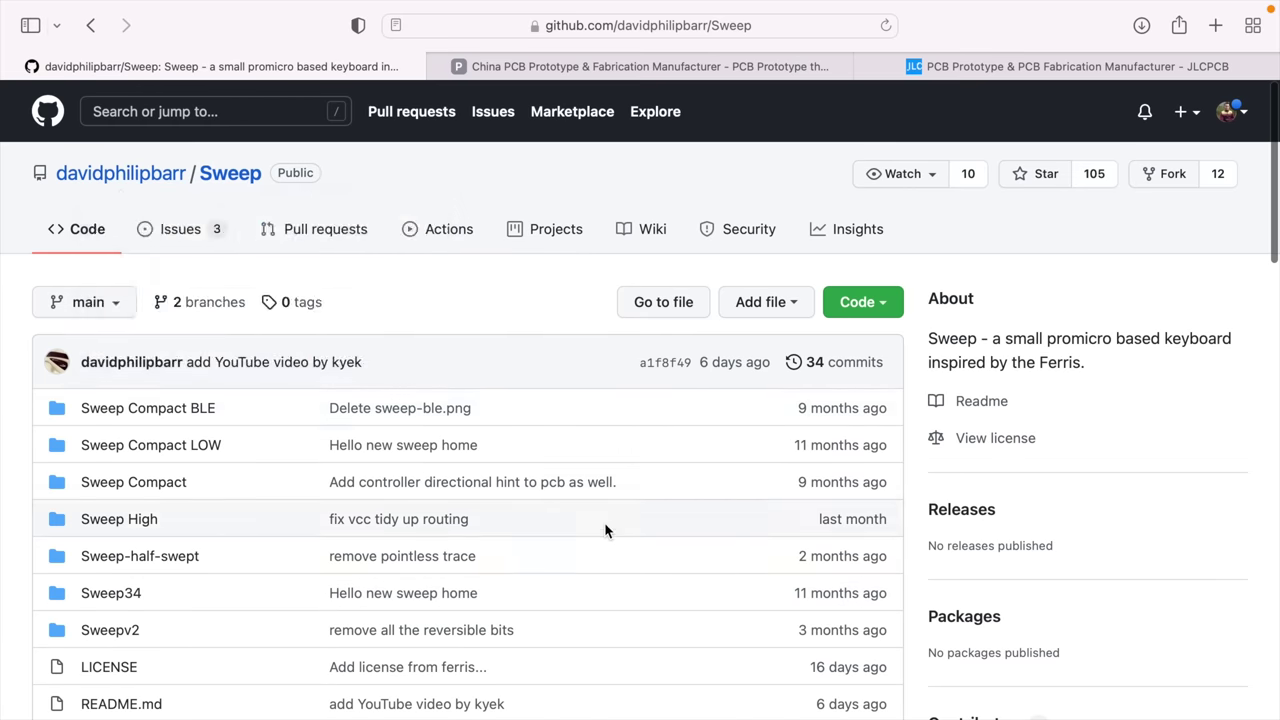
scroll(604, 522, "down", 3)
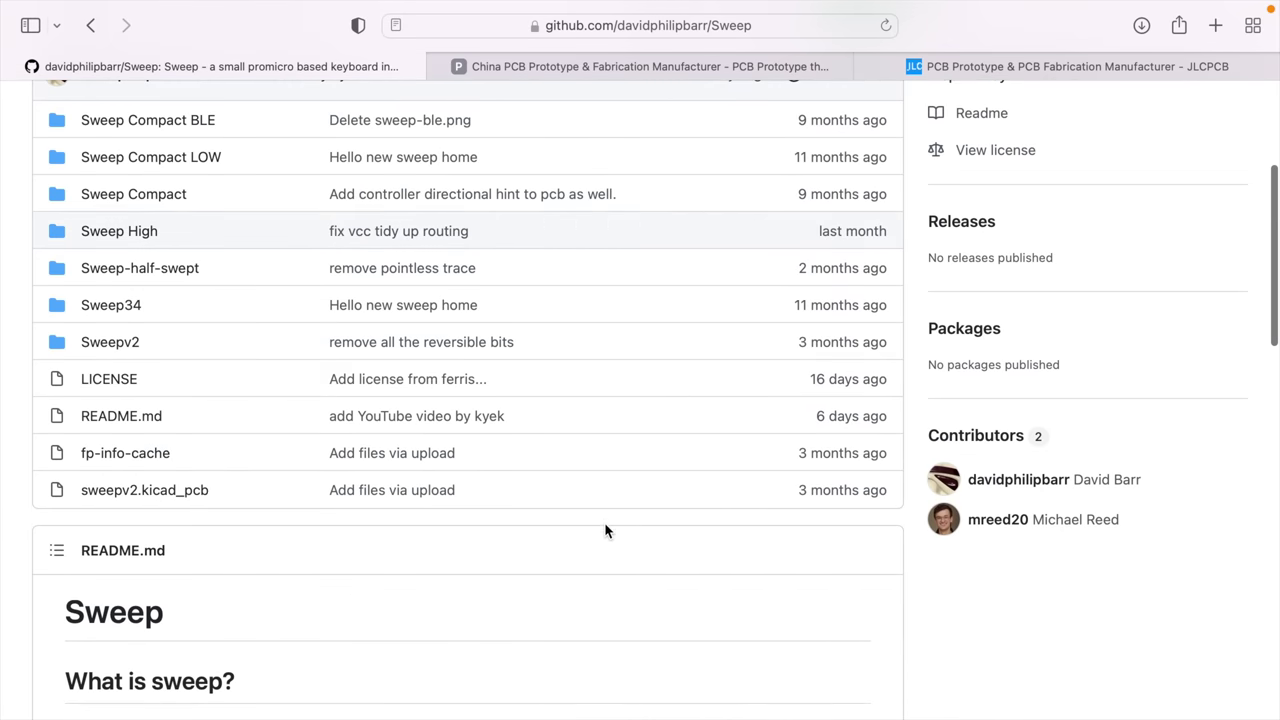
left_click(125, 193)
scroll(397, 531, "down", 3)
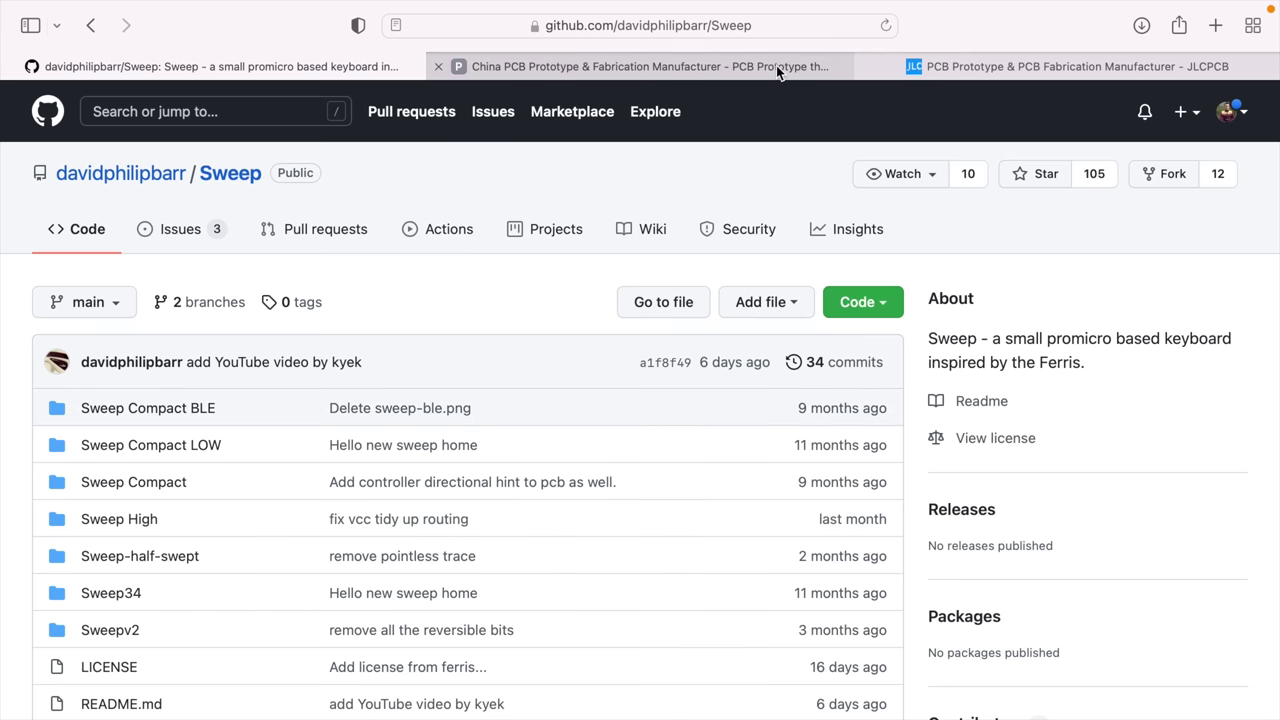
Open the Sweep Compact folder of the repository and view its file list down to the gerber archive
scroll(423, 452, "down", 2)
scroll(300, 300, "up", 2)
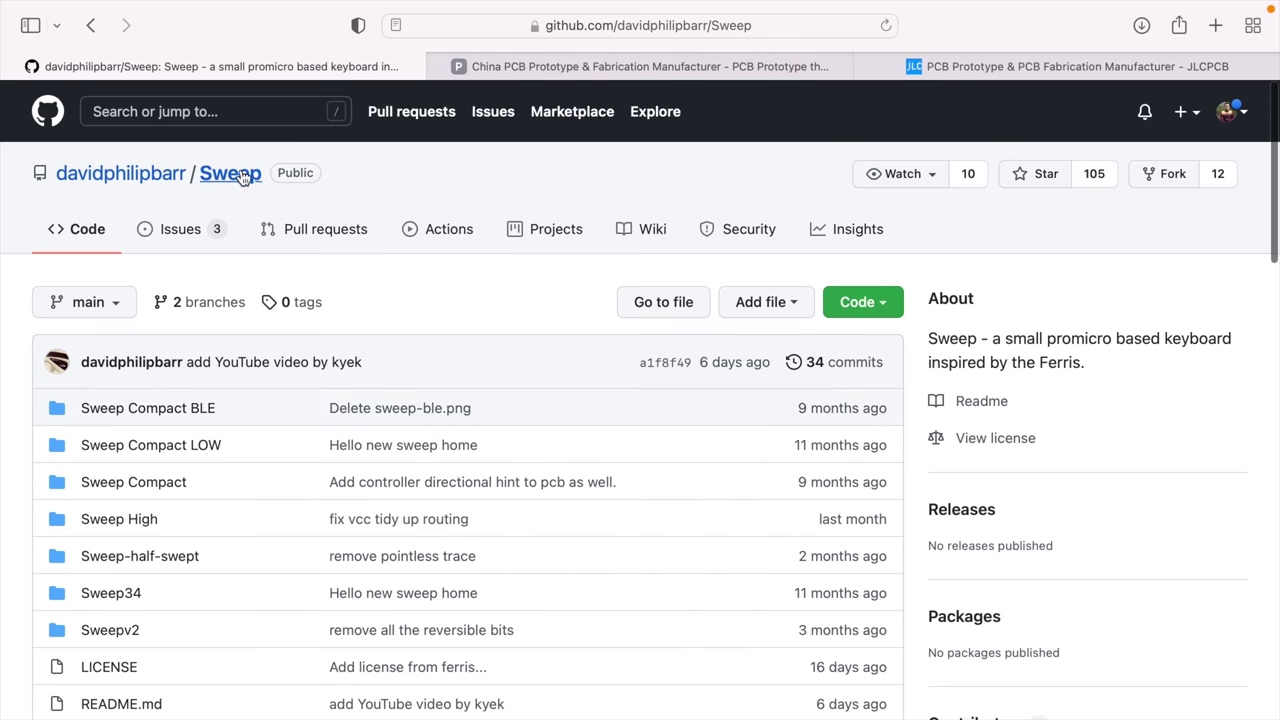
mouse_move(177, 187)
scroll(604, 522, "down", 5)
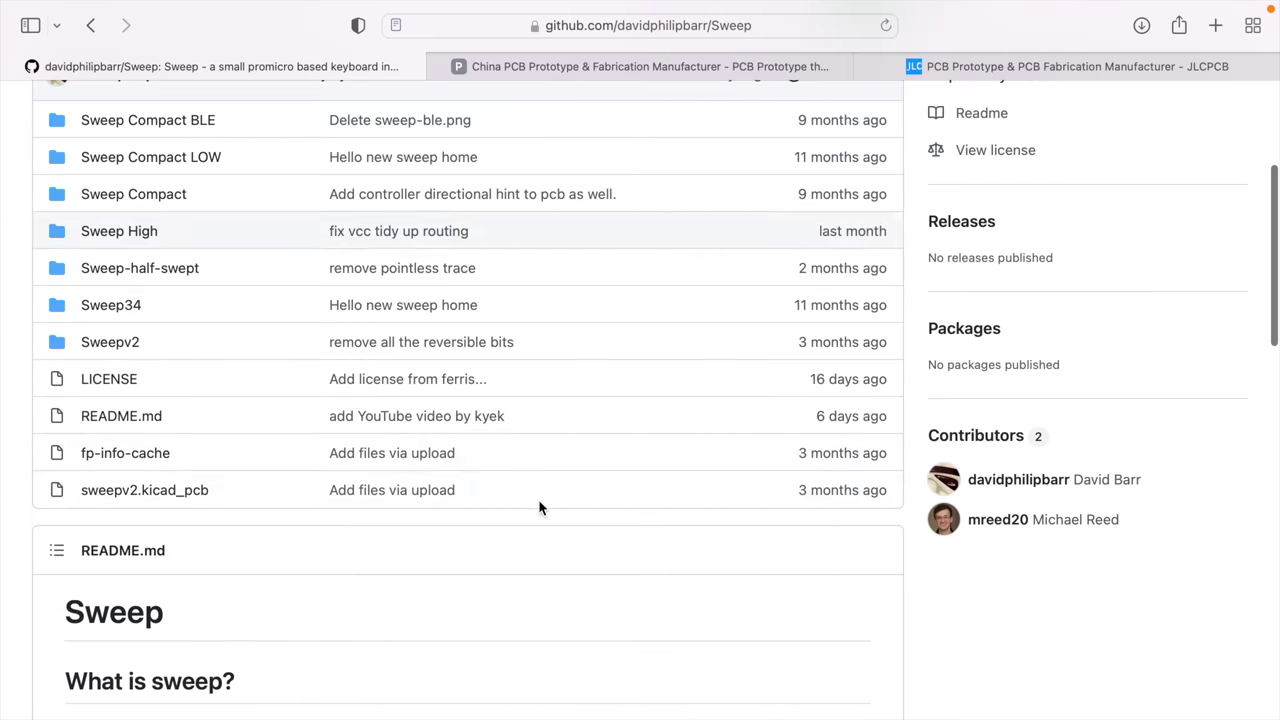
left_click(125, 193)
scroll(374, 546, "down", 4)
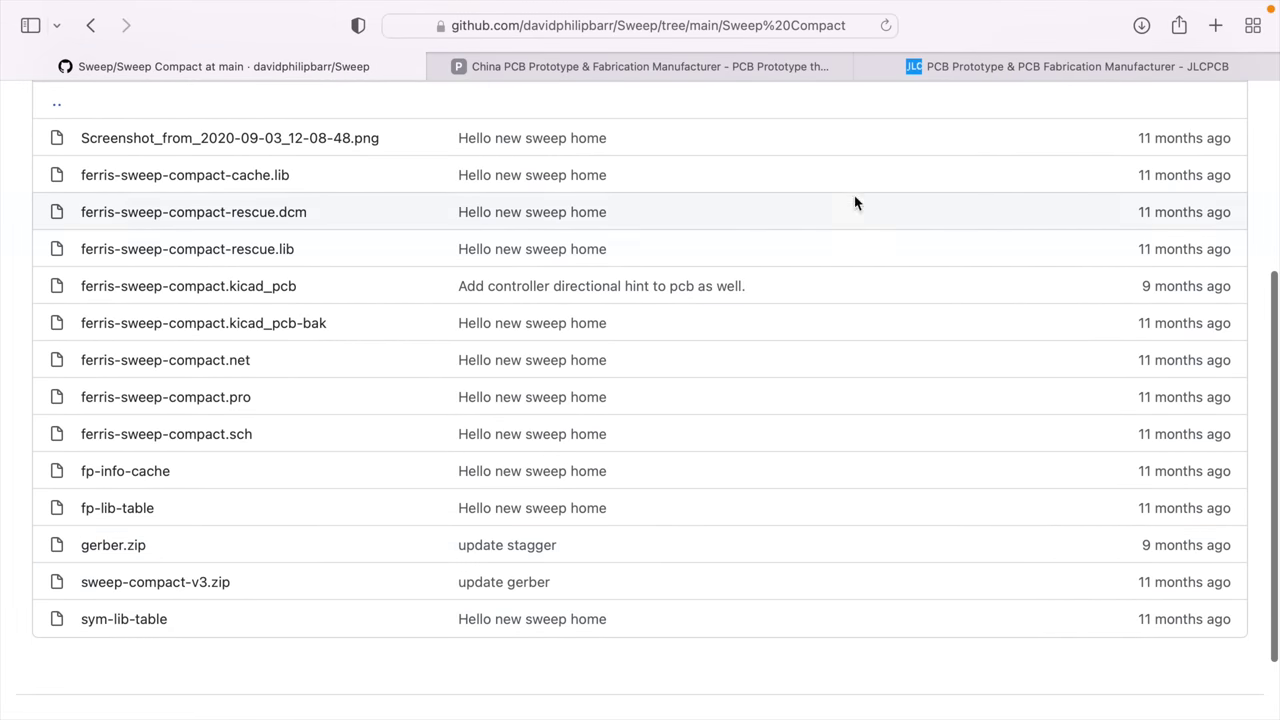
View the already open PCB manufacturer sites, including JLCPCB, and return to the Sweep Compact file list on GitHub
left_click(766, 66)
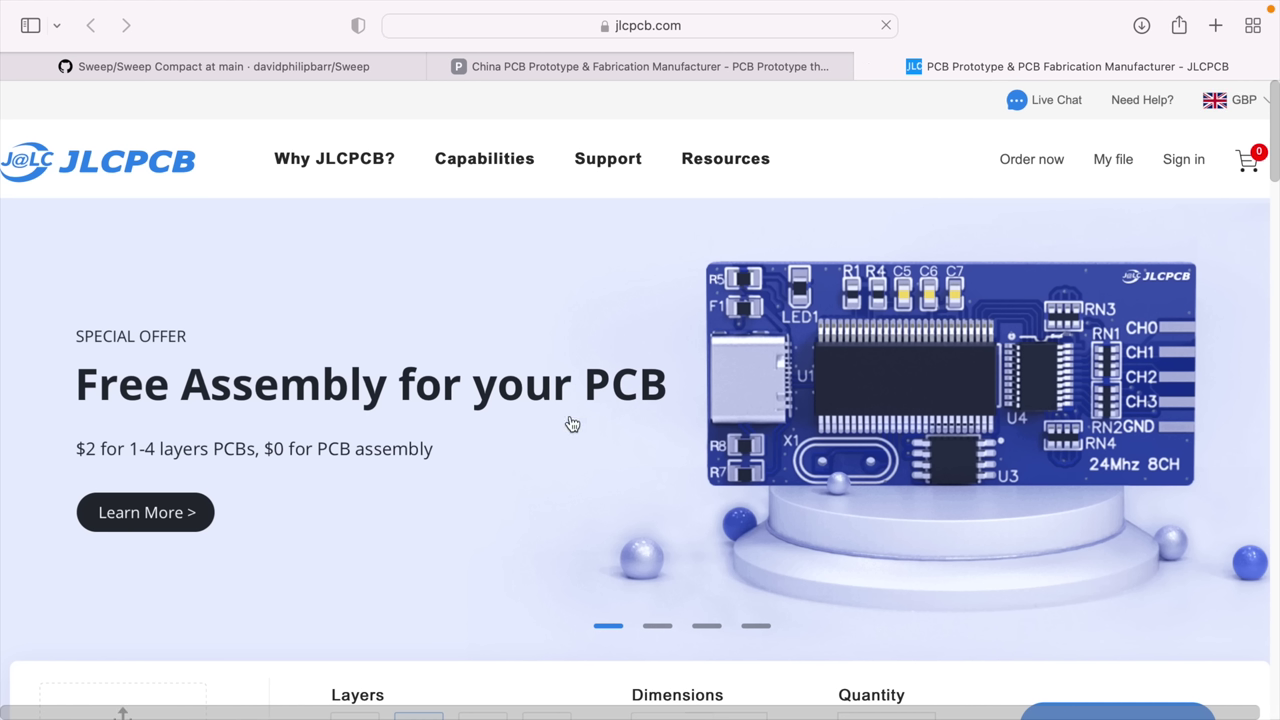
left_click(330, 66)
scroll(500, 440, "up", 3)
scroll(509, 447, "down", 3)
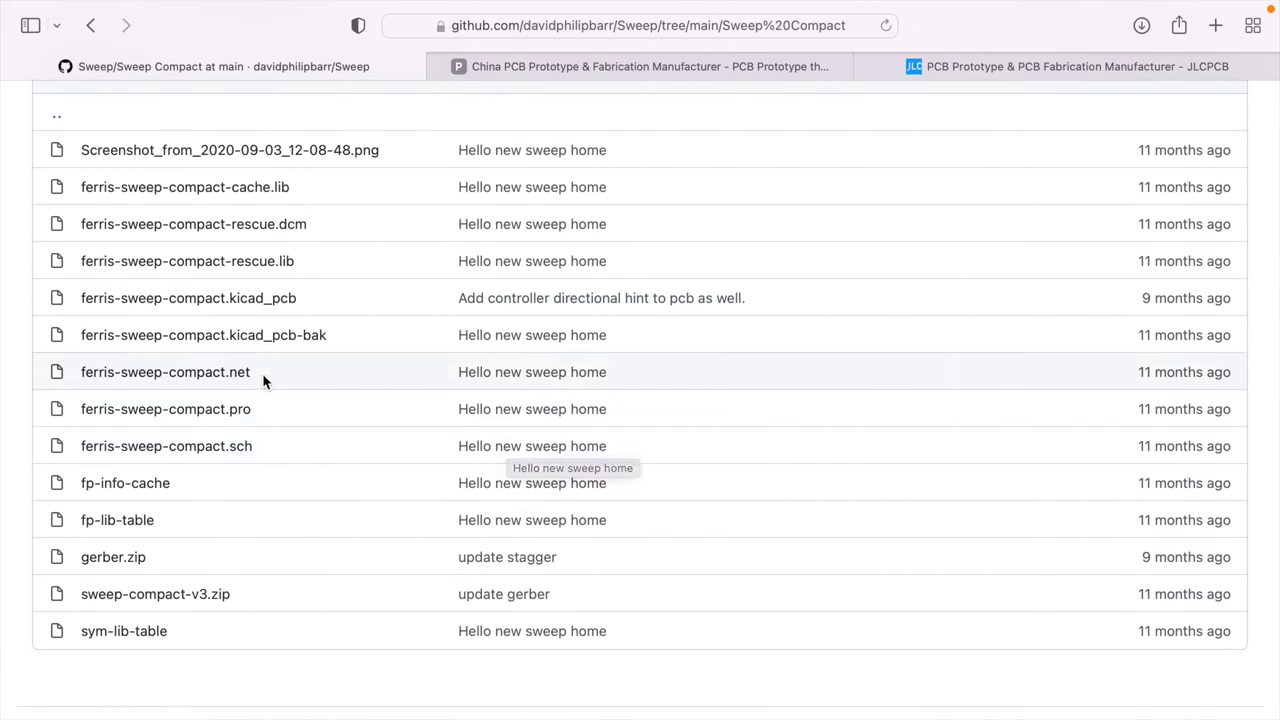
Go back to the root of the Sweep repository and download the whole repository as a ZIP
scroll(262, 373, "up", 6)
left_click(170, 304)
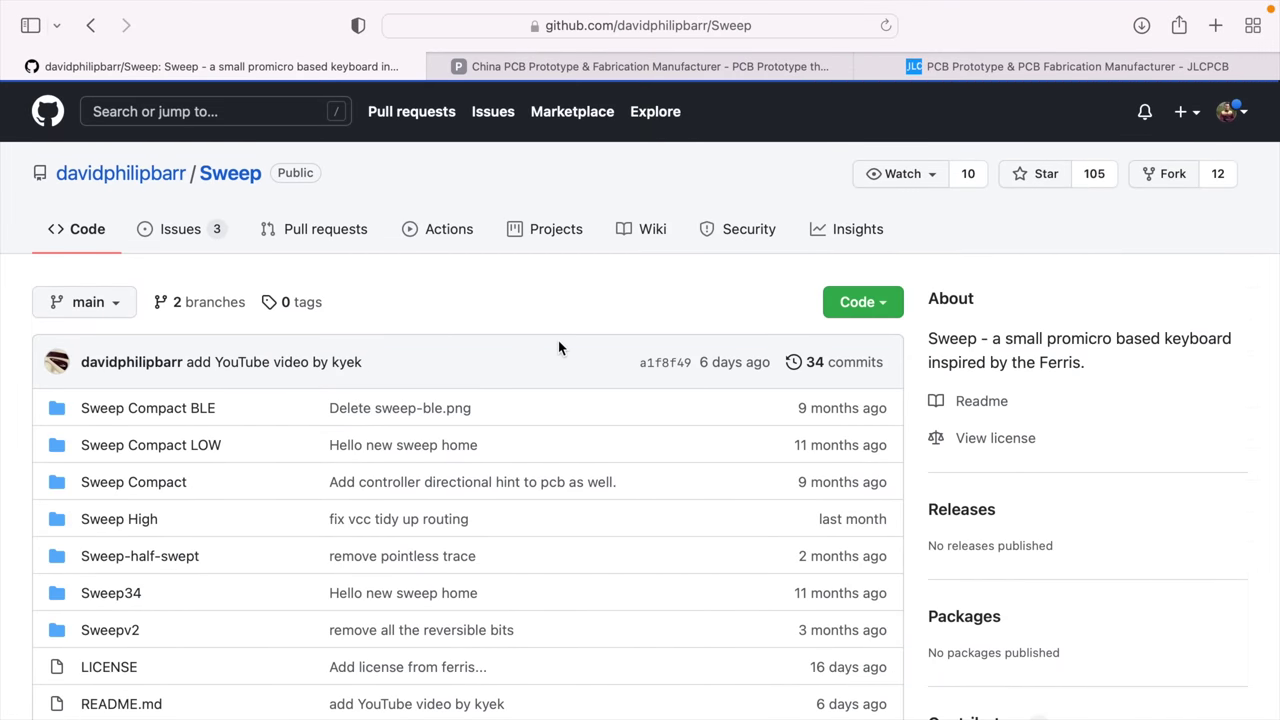
scroll(557, 345, "down", 3)
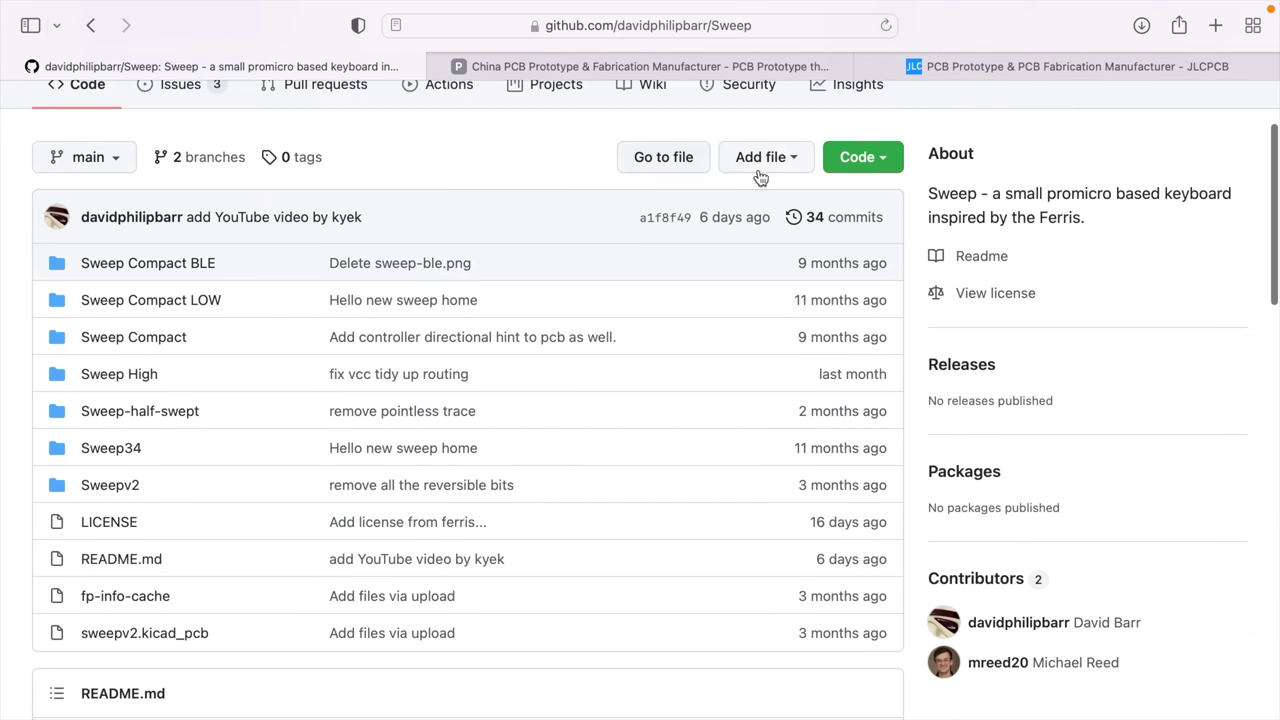
left_click(860, 160)
left_click(663, 408)
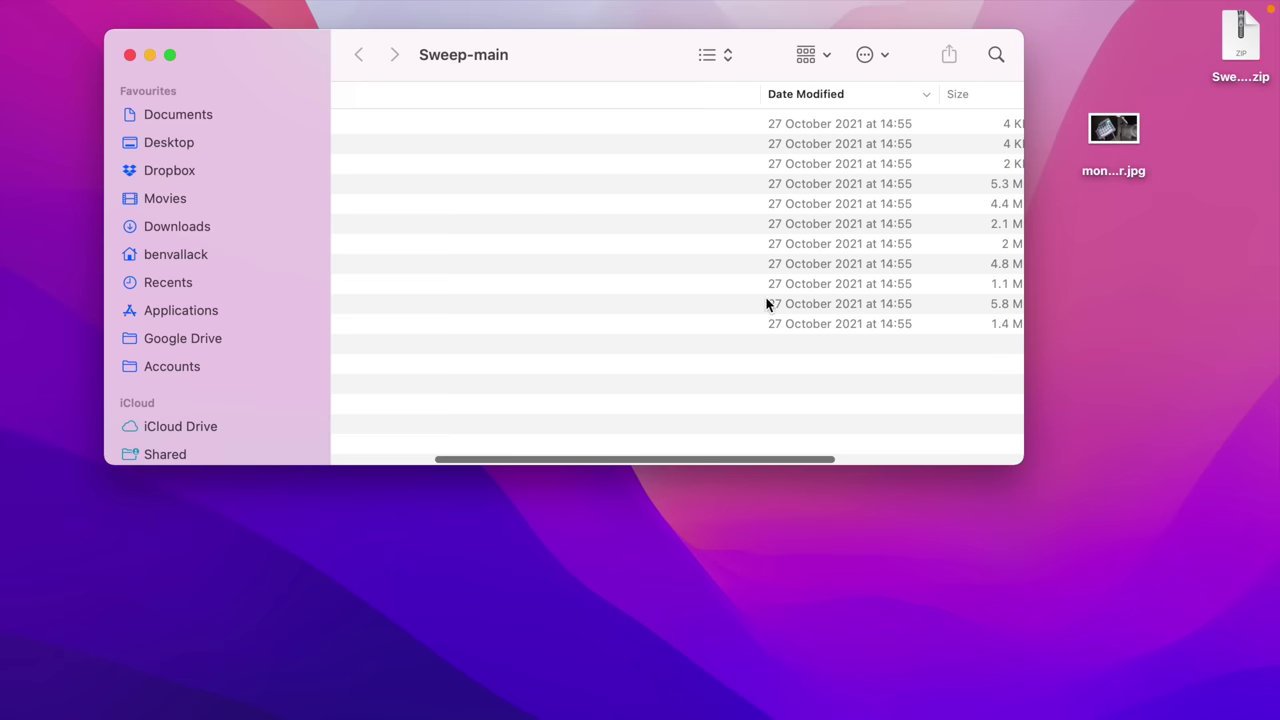
Switch to Finder and open the Sweep Compact folder inside the extracted Sweep-main folder, showing its file names
scroll(726, 303, "left", 10)
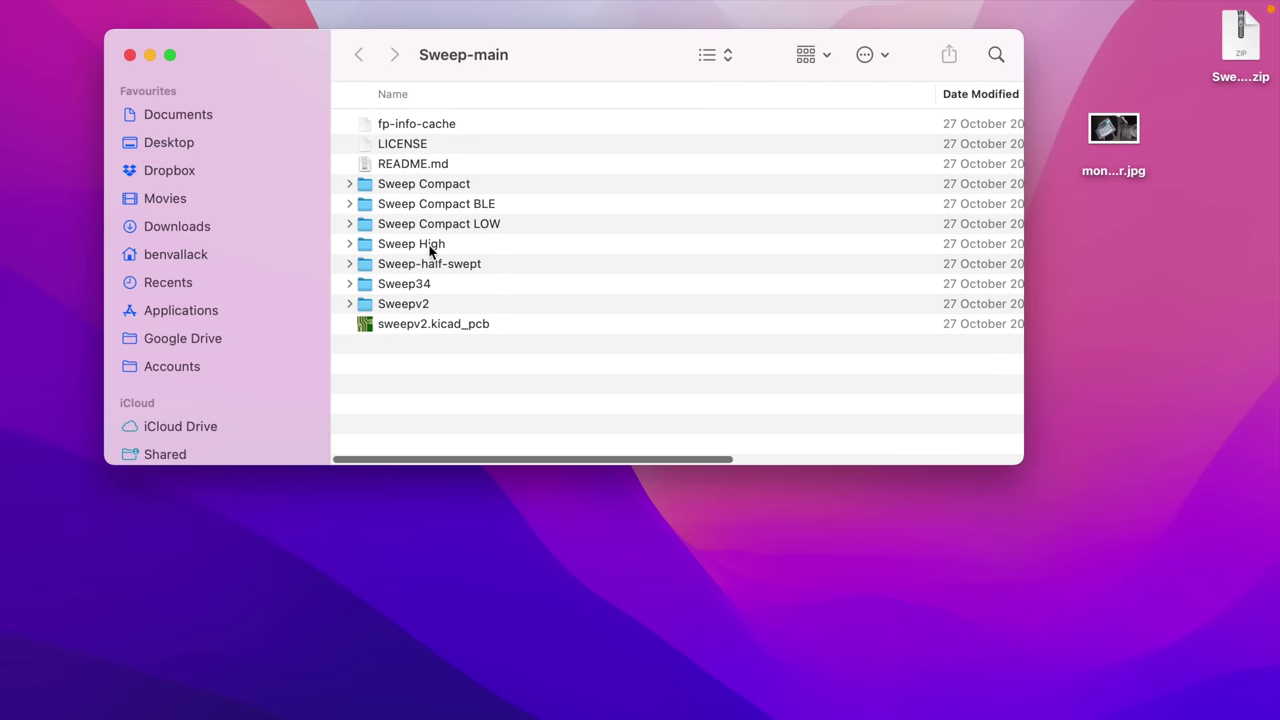
double_click(463, 188)
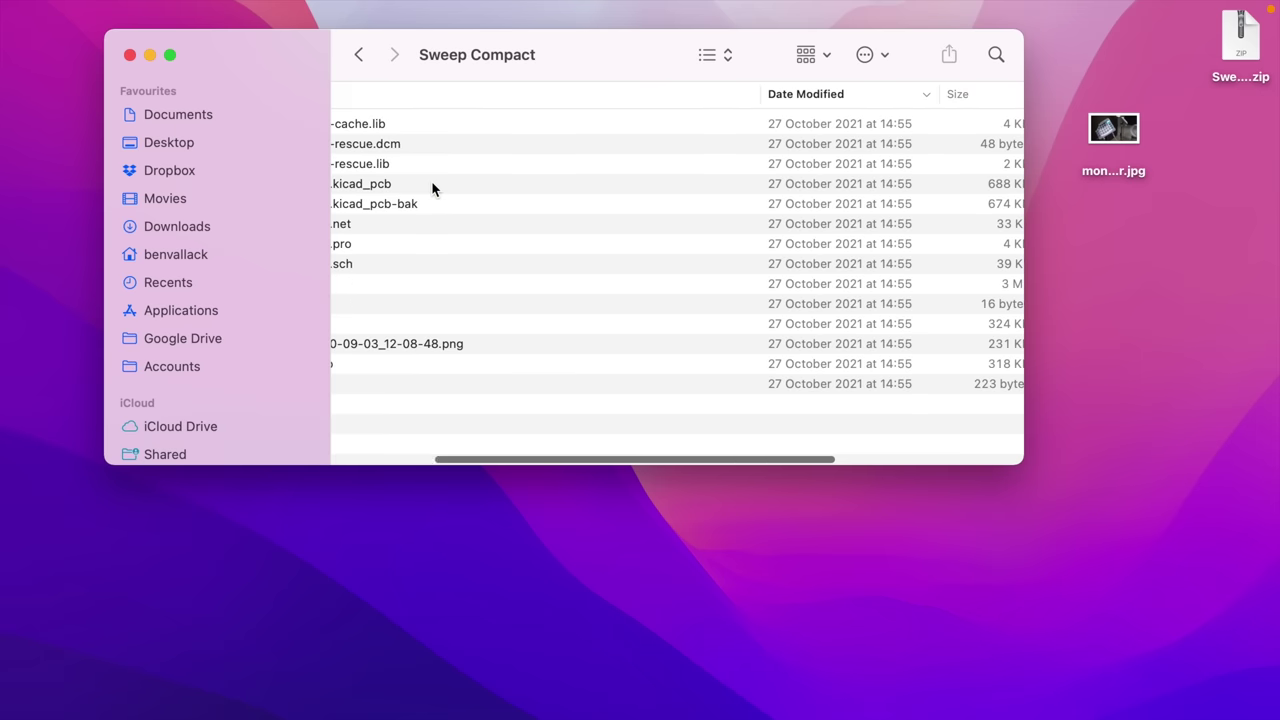
scroll(432, 188, "left", 10)
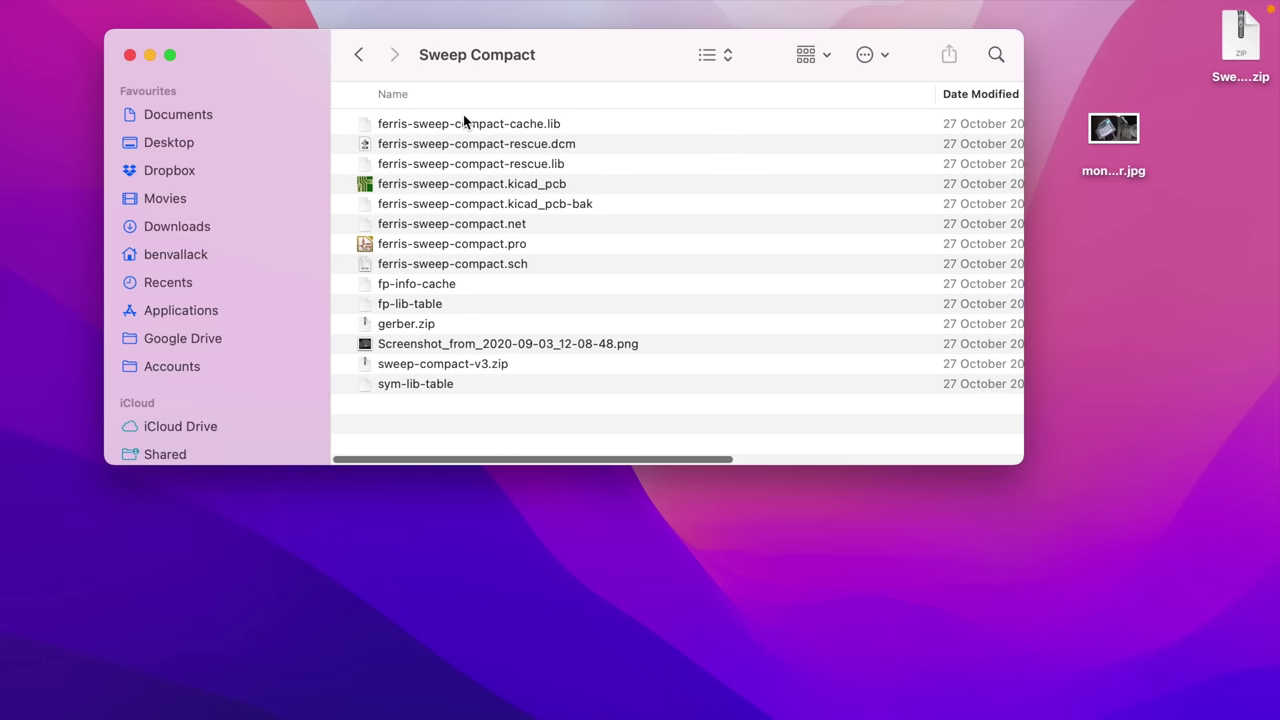
Open the project ferris-sweep-compact.pro in KiCad and load its PCB layout file in the board editor
left_click(438, 250)
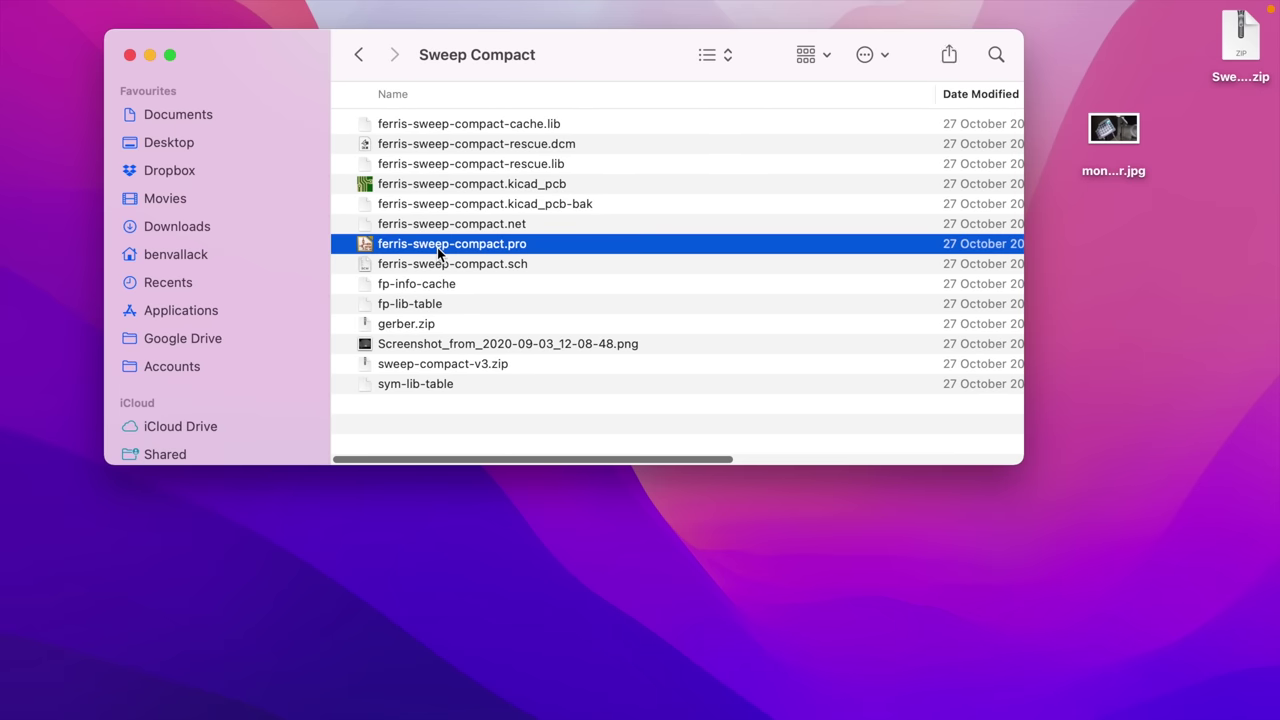
left_click(415, 328)
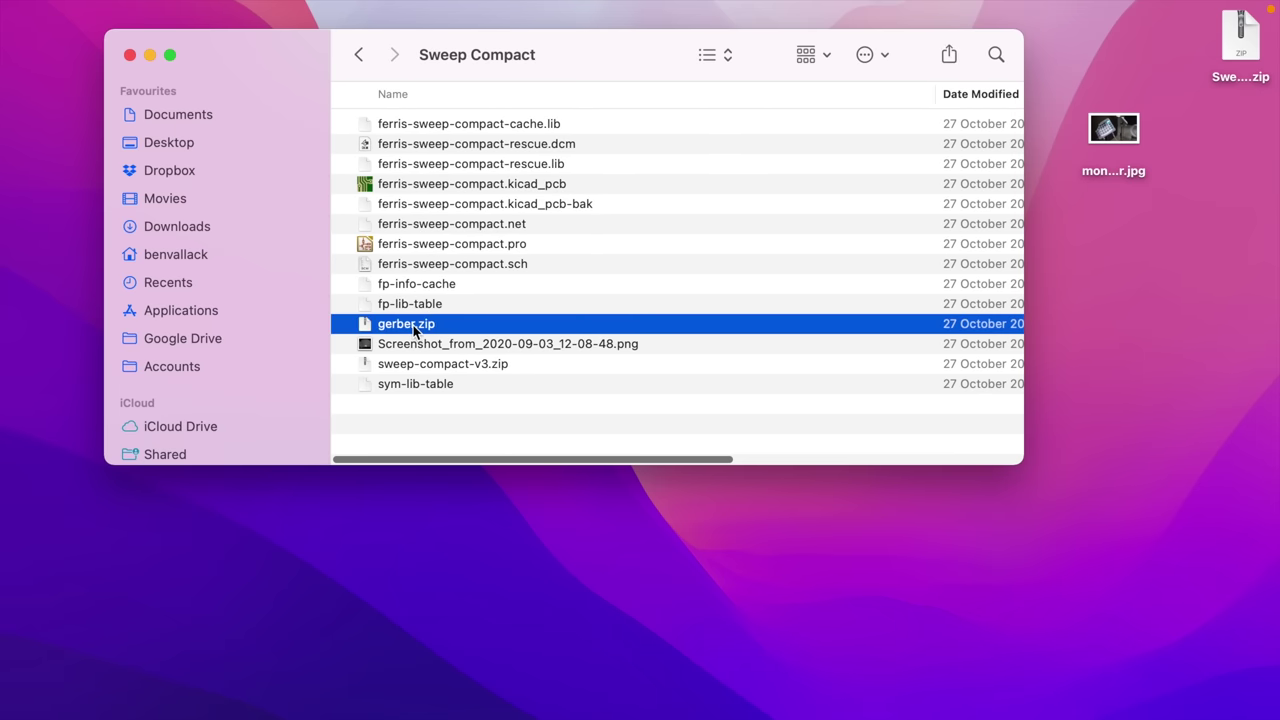
double_click(455, 250)
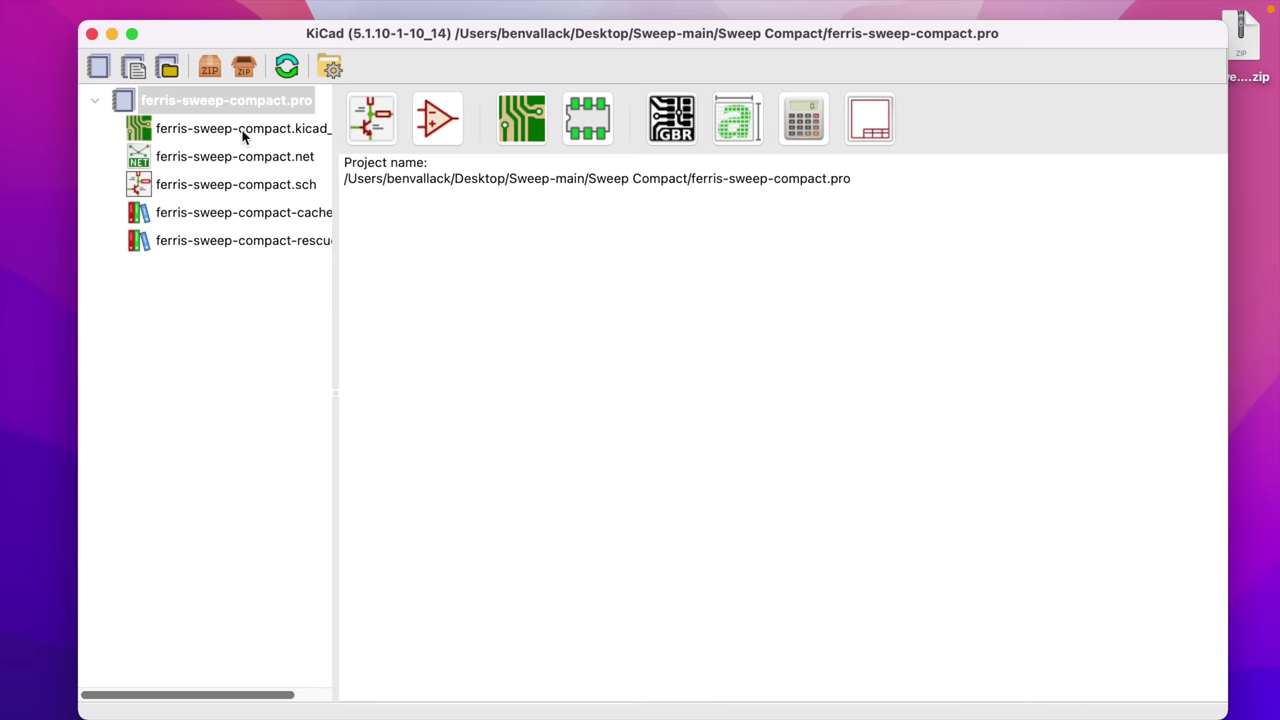
left_click(243, 130)
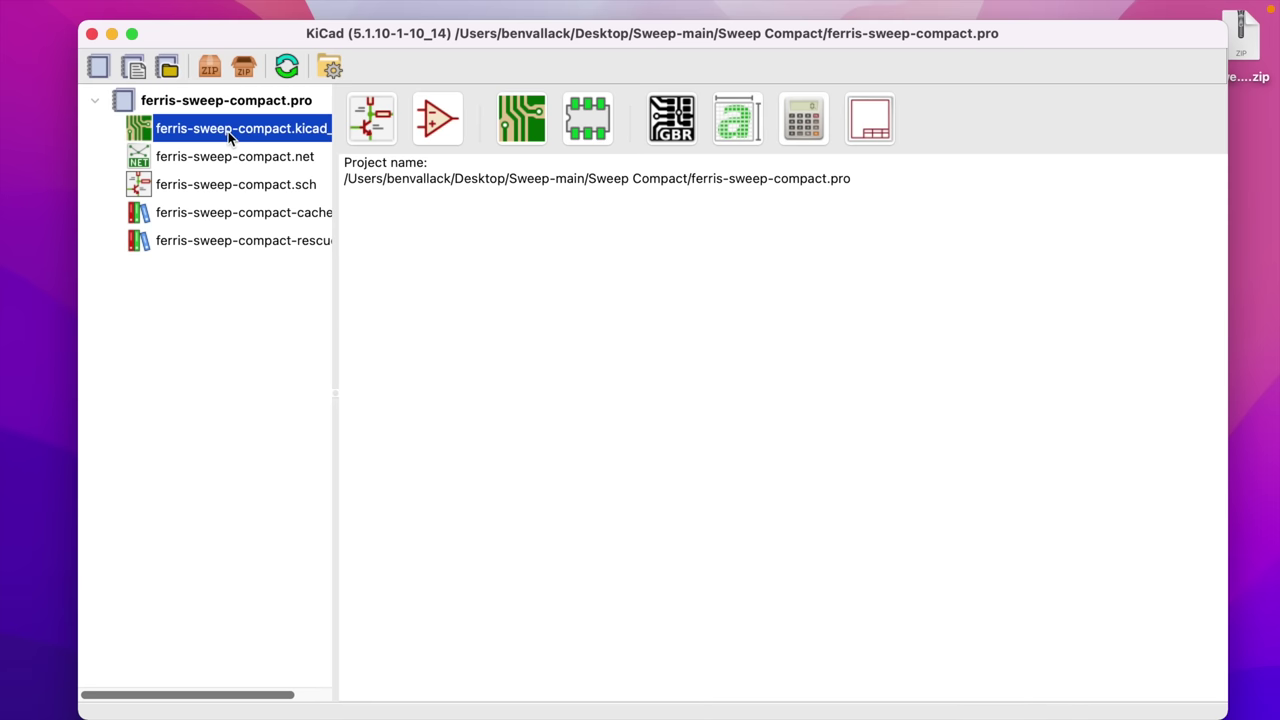
double_click(228, 131)
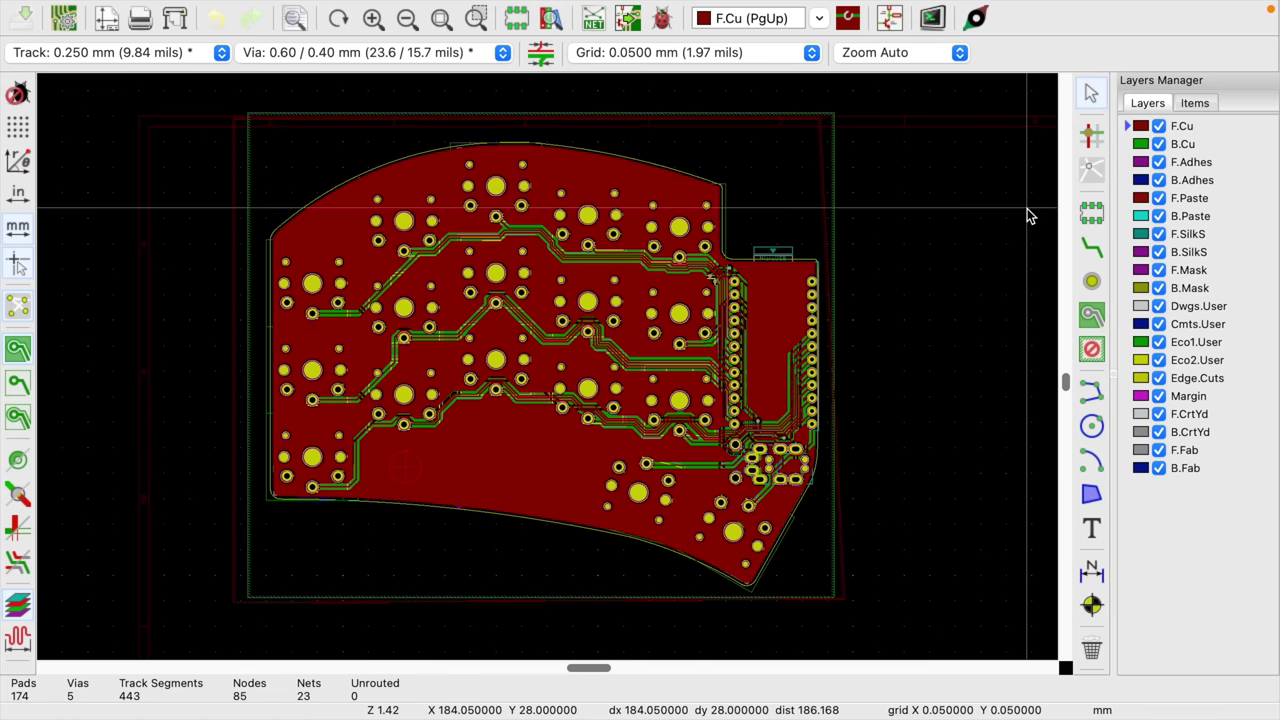
Compare the board's front and back copper, adhesive and paste layers, and examine the F.Cu tracks and switch pads up close
left_click(1126, 145)
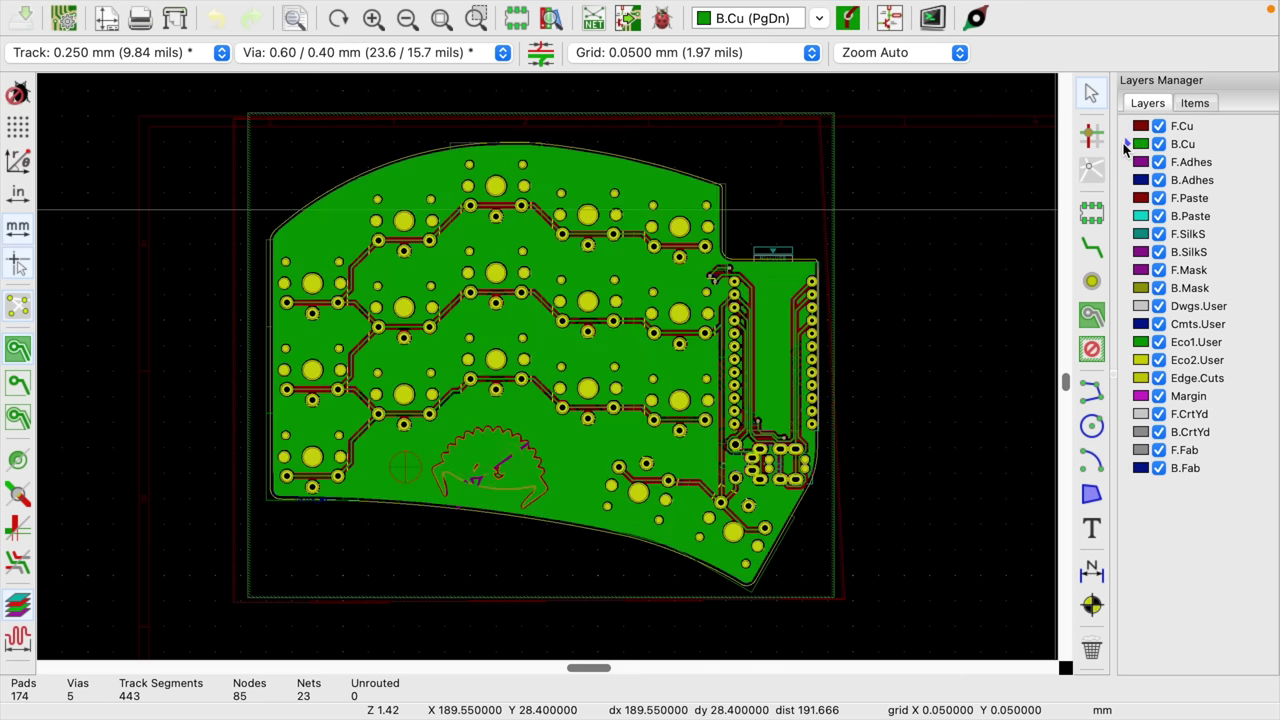
left_click(1127, 163)
left_click(1126, 180)
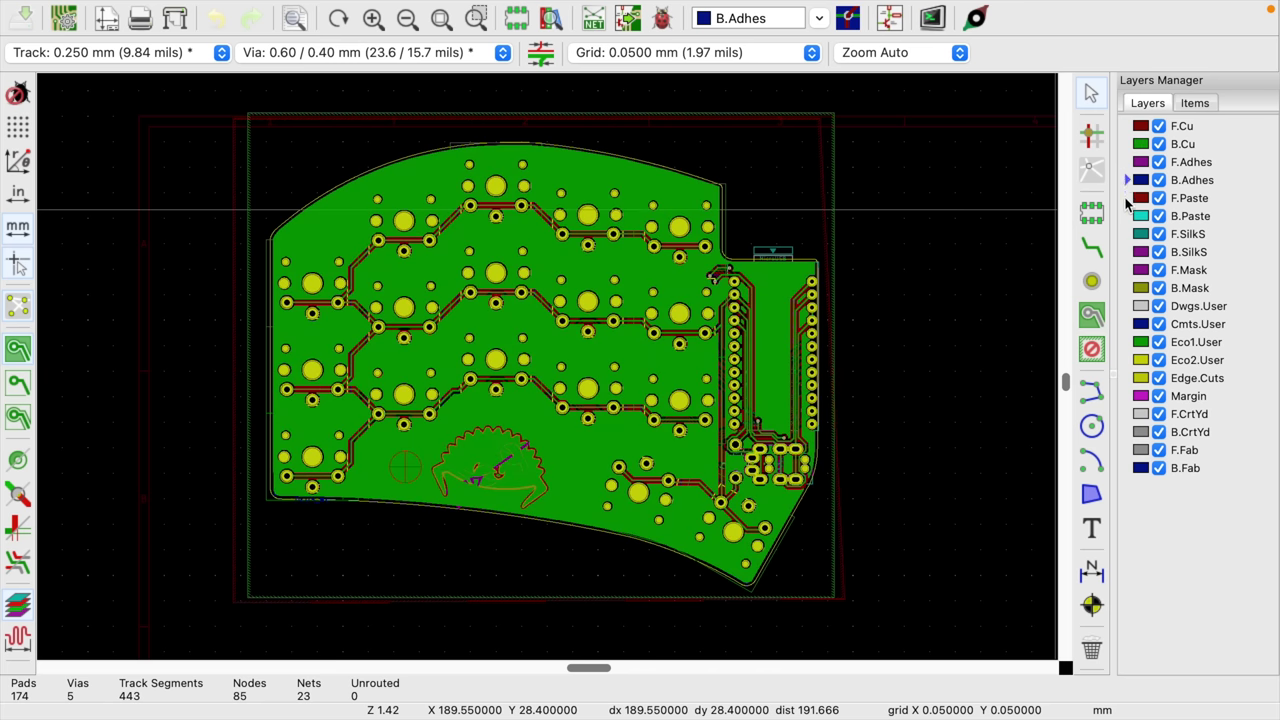
left_click(1126, 200)
left_click(1126, 219)
left_click(1128, 127)
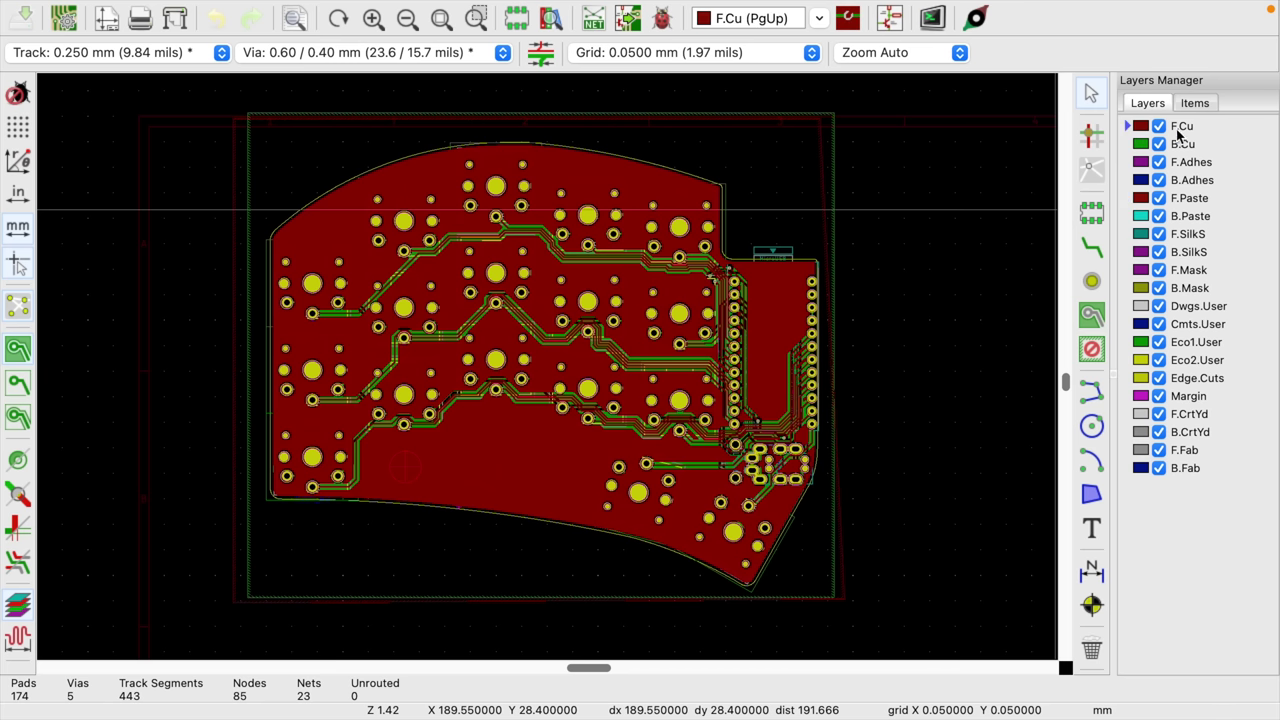
left_click(1128, 144)
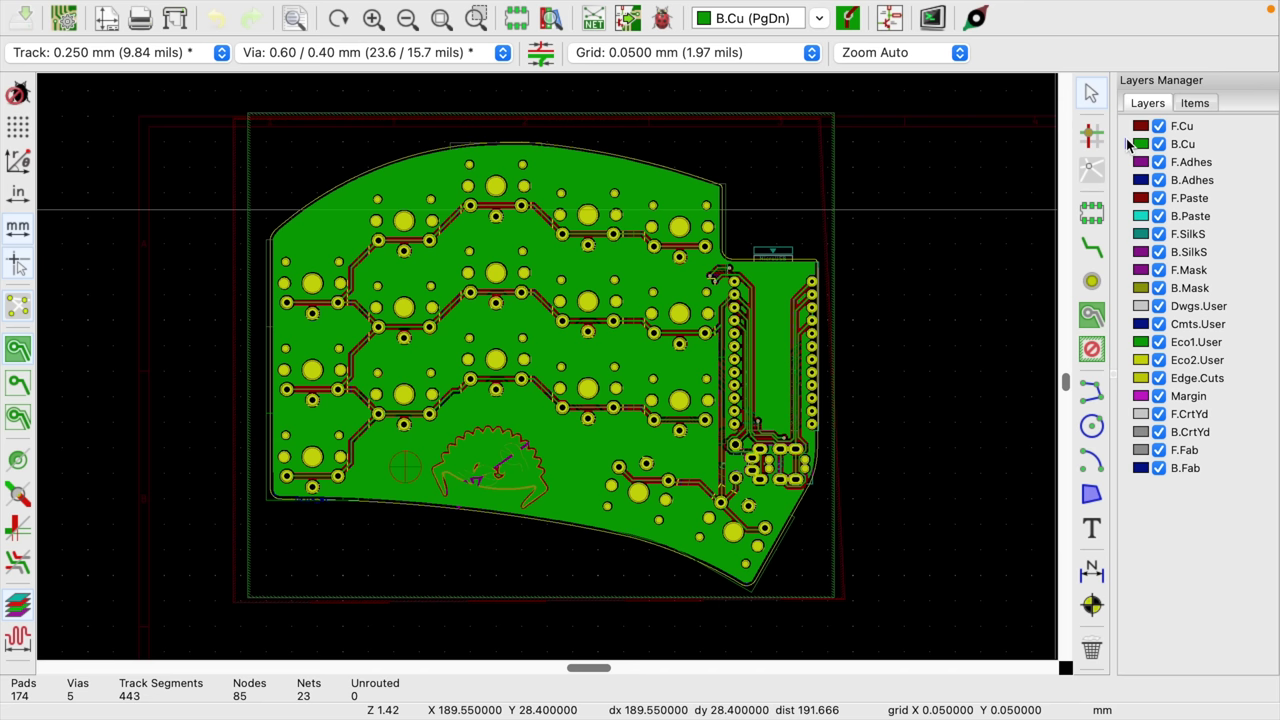
left_click(1128, 126)
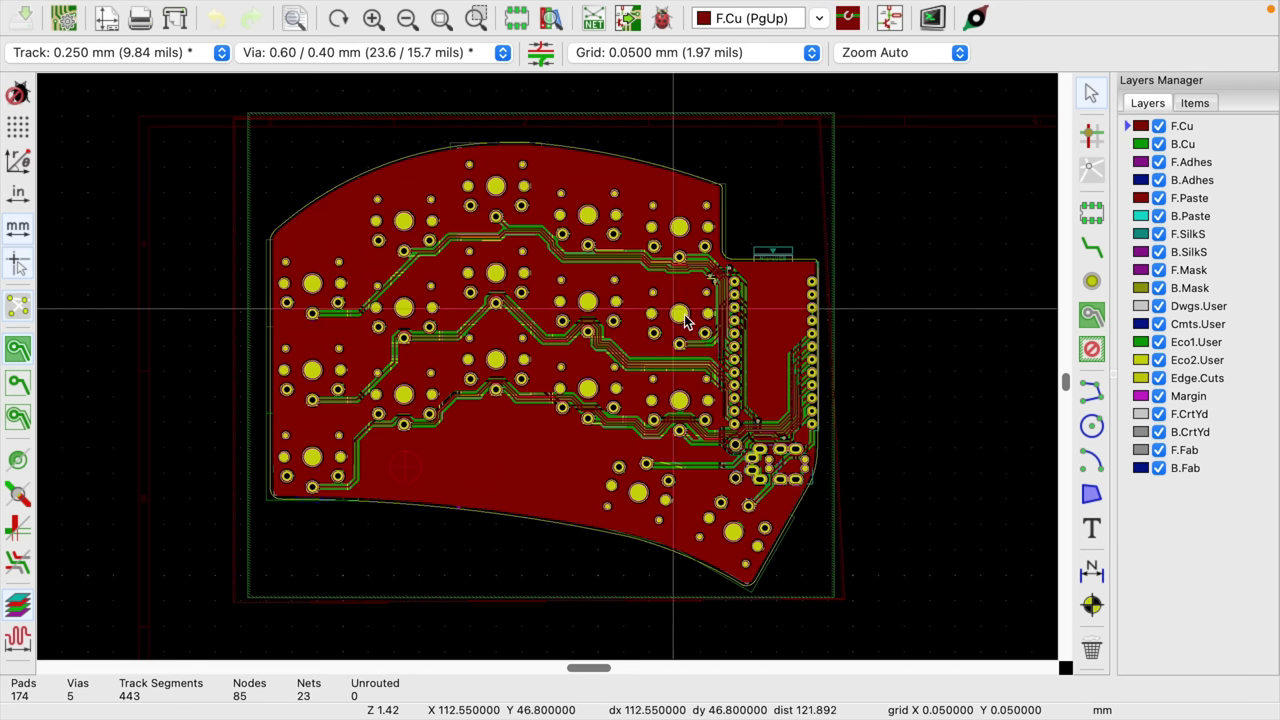
scroll(470, 240, "up", 6)
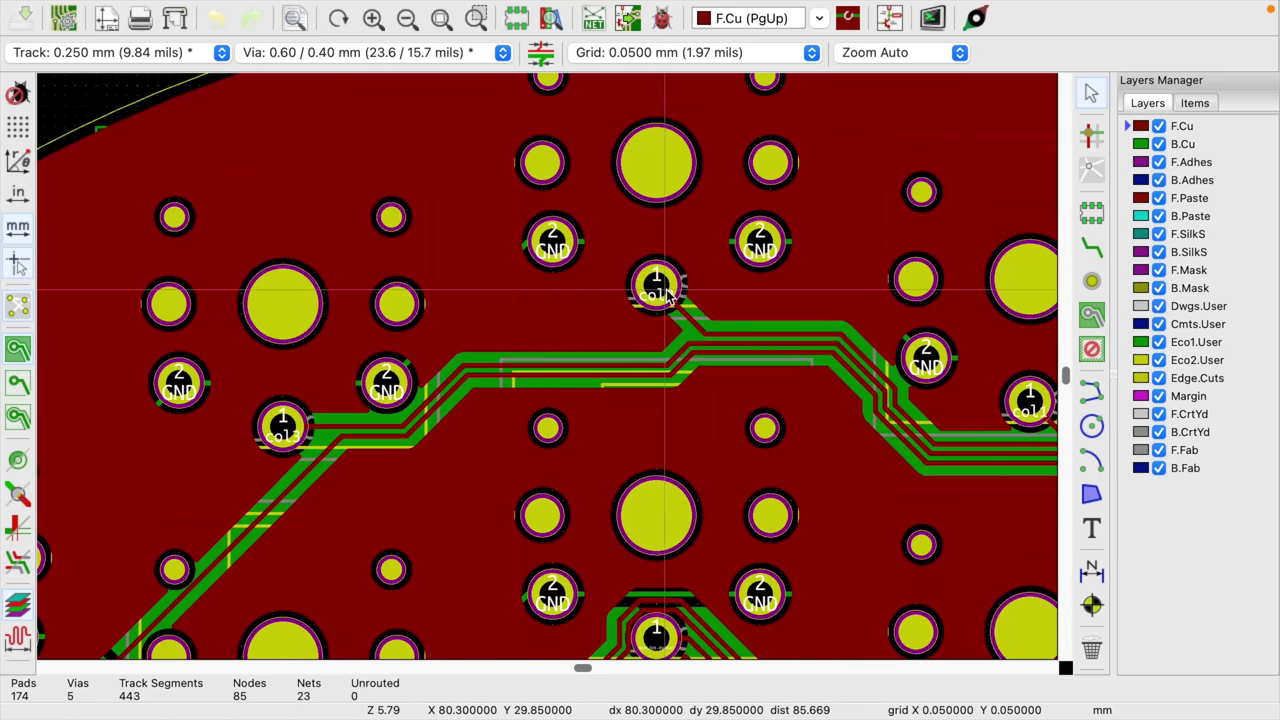
scroll(110, 602, "down", 5)
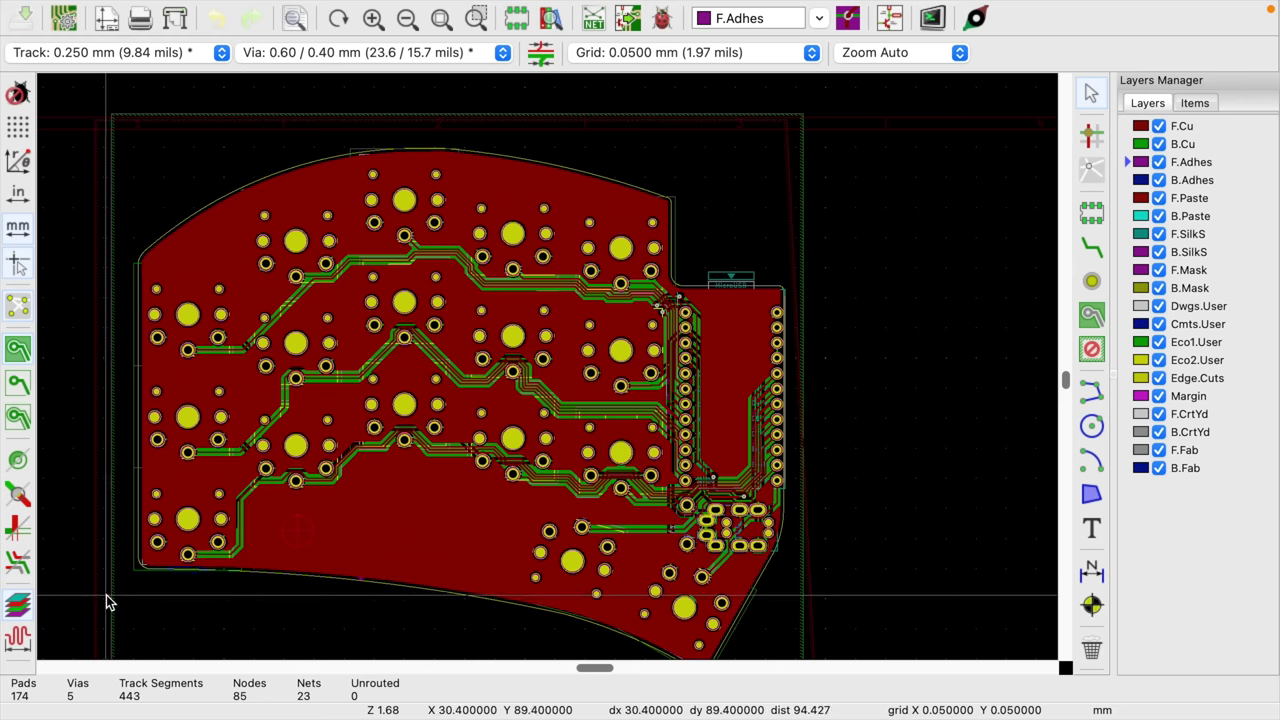
Isolate the F.Cu and B.Cu layers in high-contrast display, finishing with Edge.Cuts as the active layer
left_click(16, 565)
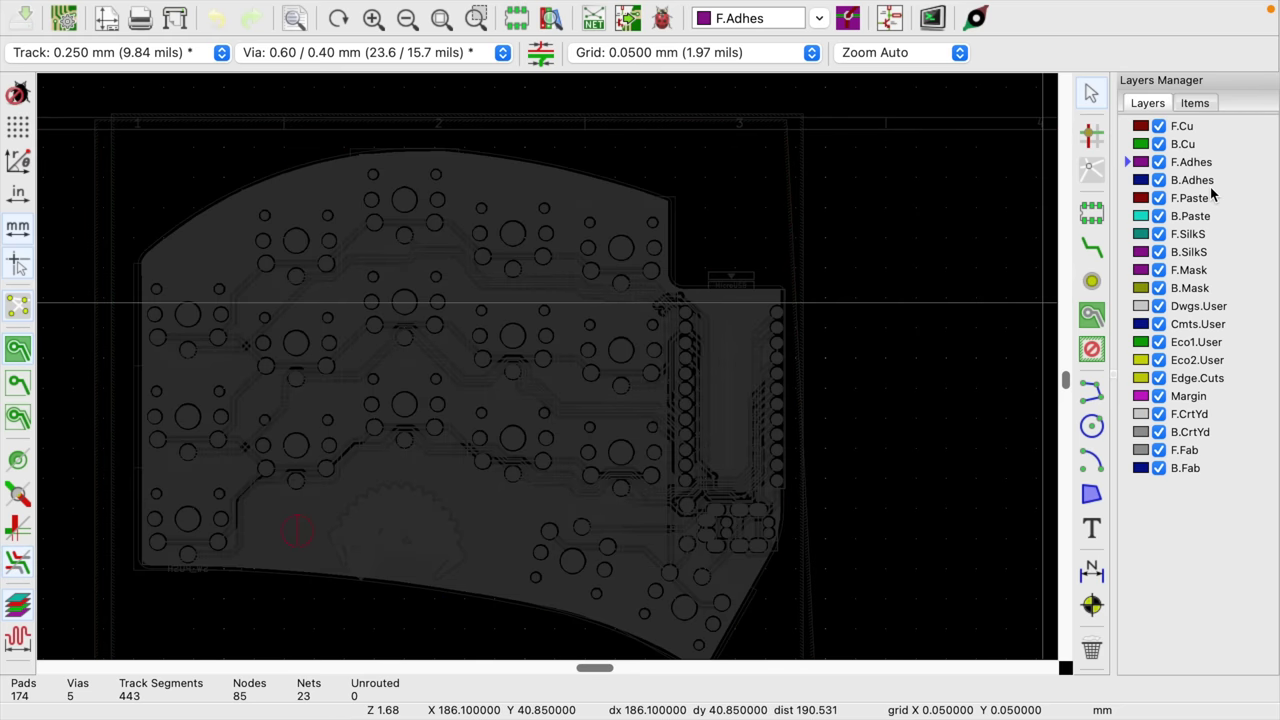
left_click(1131, 126)
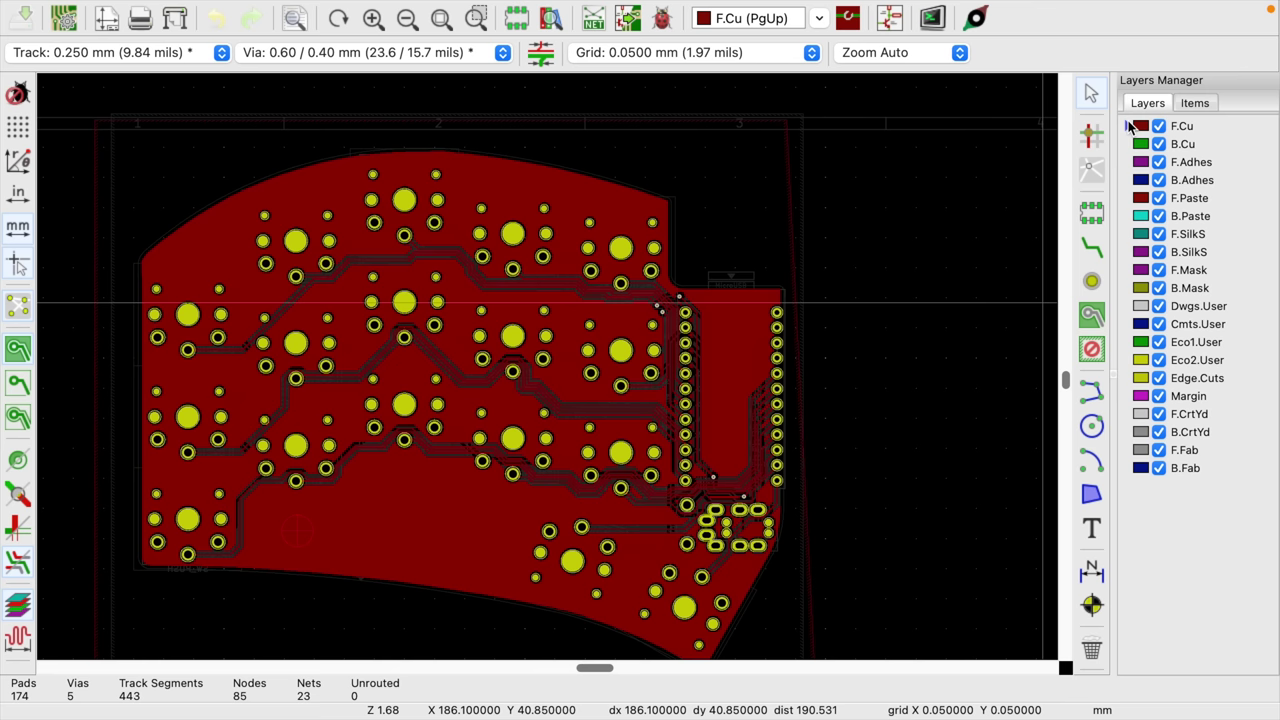
left_click(1125, 144)
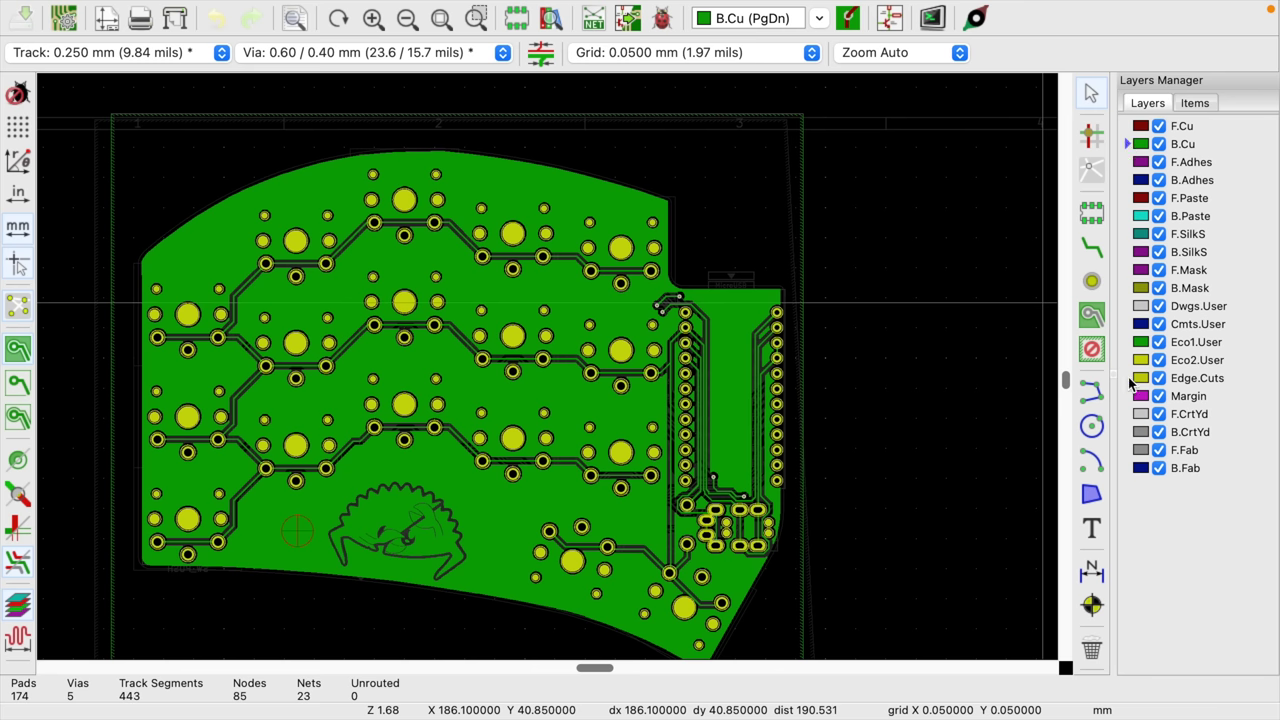
left_click(1130, 379)
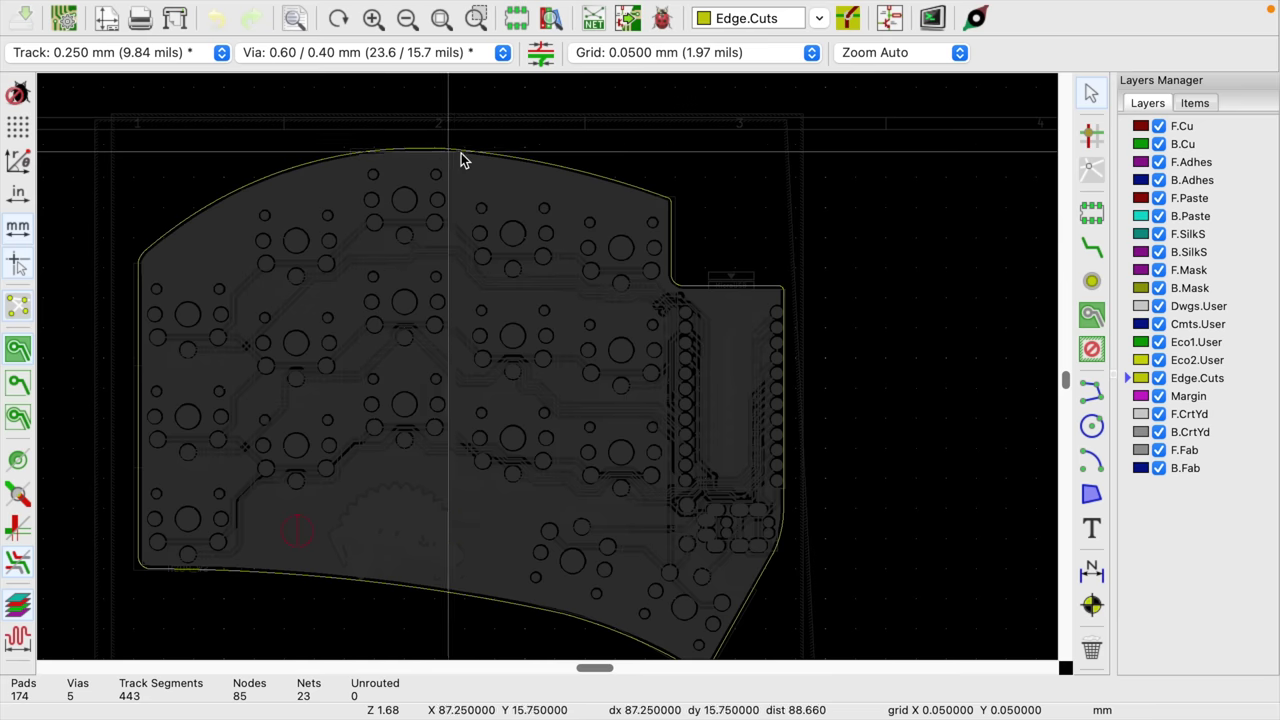
Compare the Edge.Cuts outline along the board's upper edge in normal and high-contrast display
key("h")
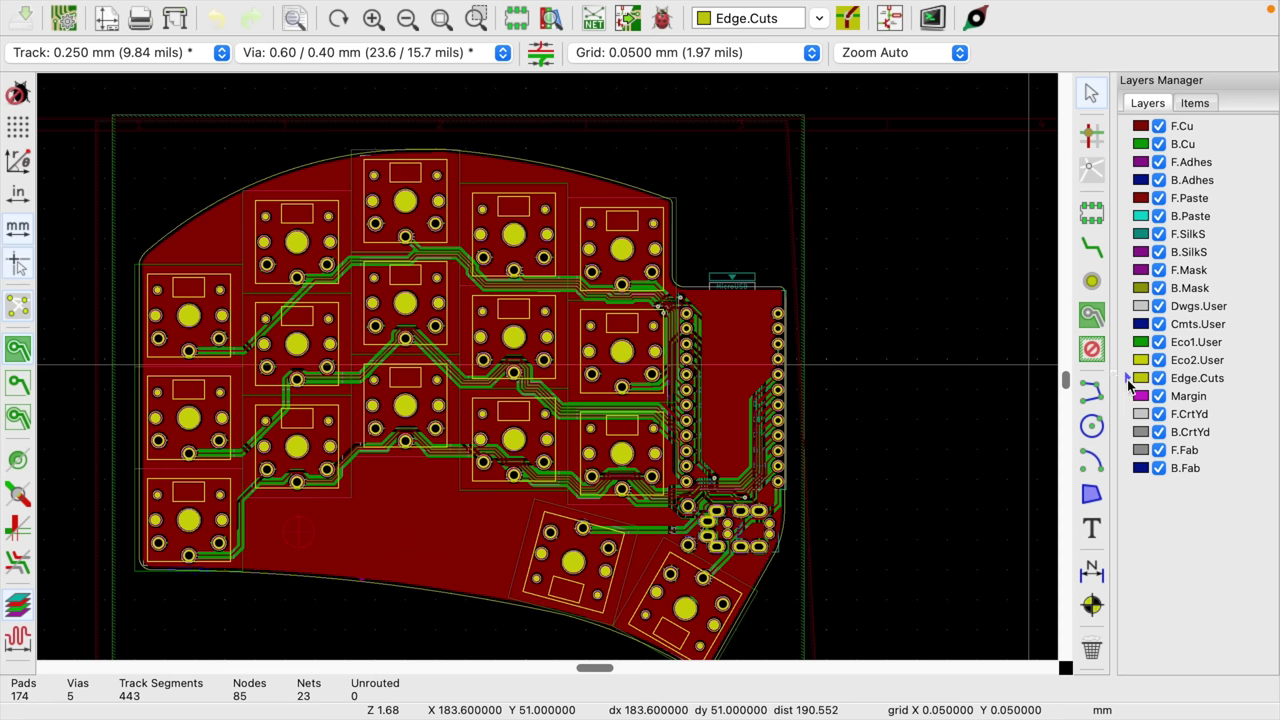
scroll(548, 372, "up", 4)
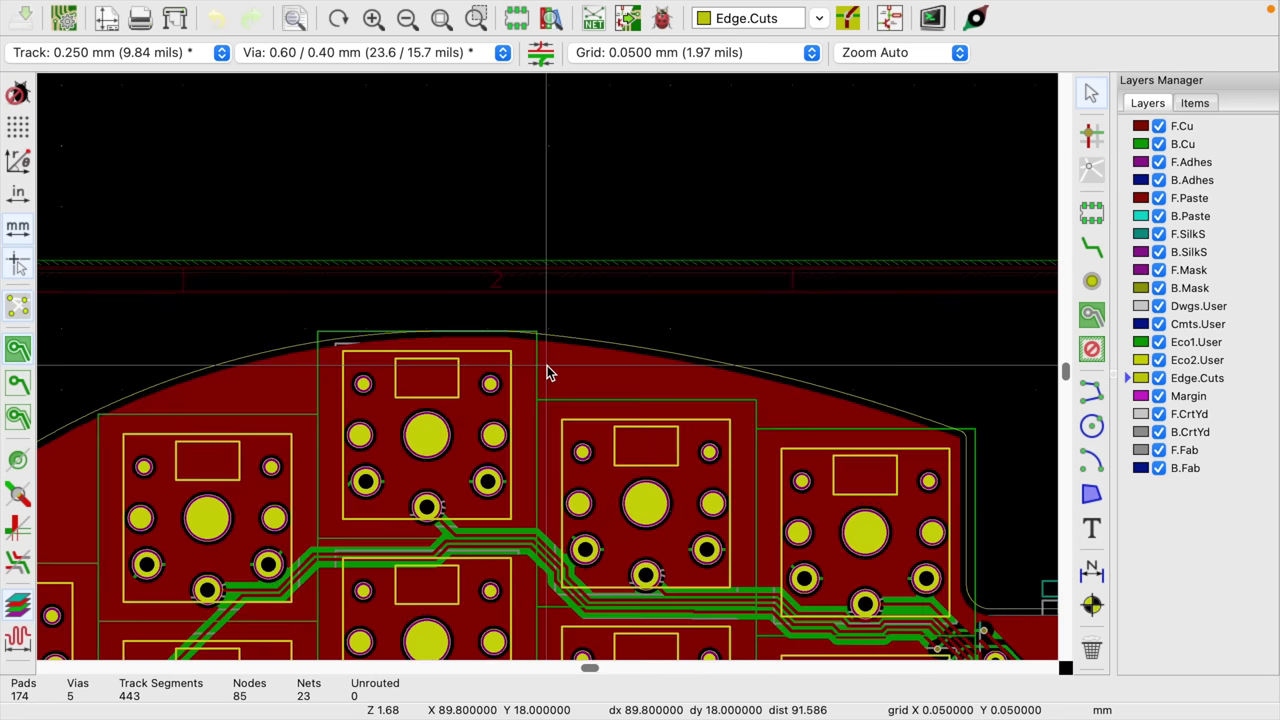
scroll(548, 372, "up", 3)
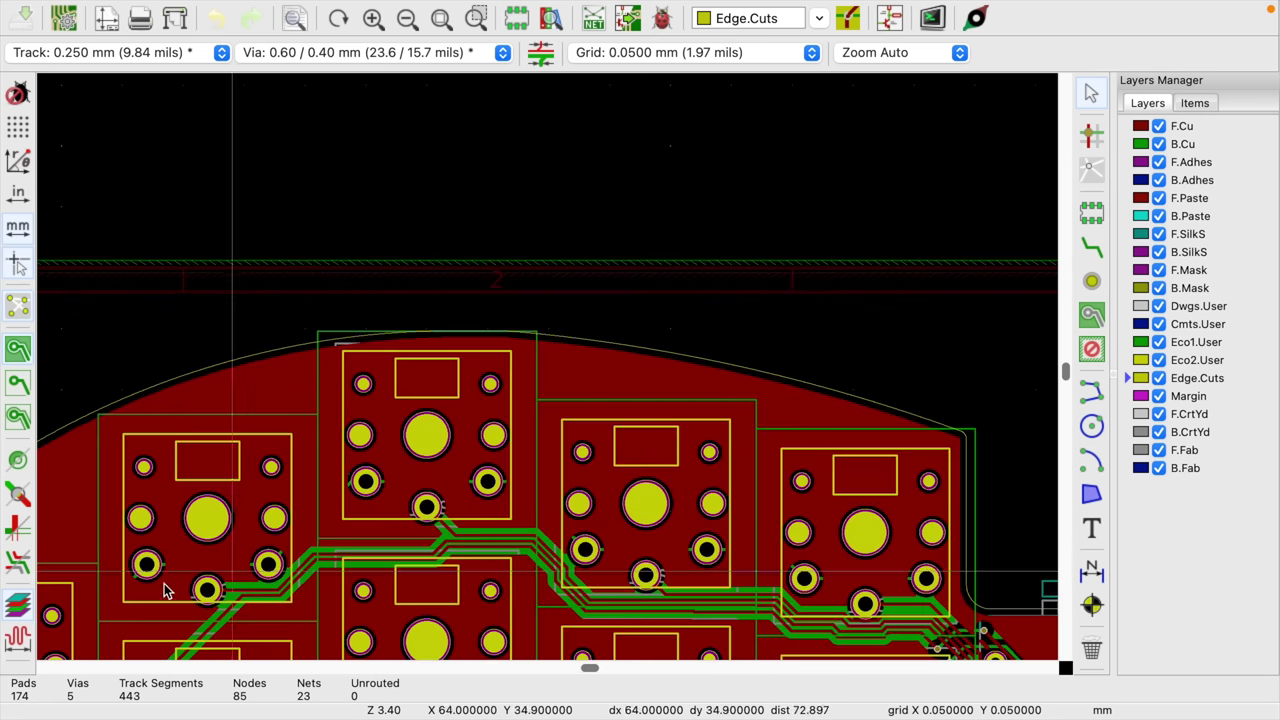
left_click(20, 597)
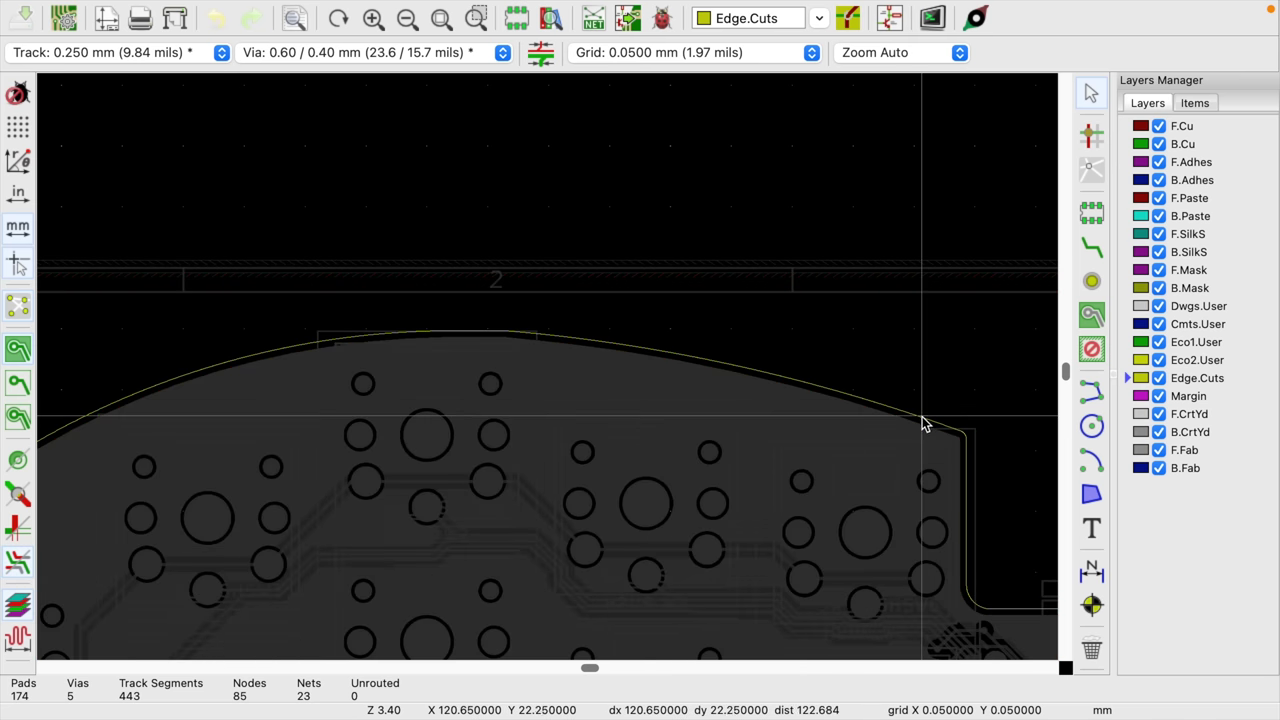
Delete the long Edge.Cuts arc that forms the board's upper-right edge
scroll(927, 427, "up", 6)
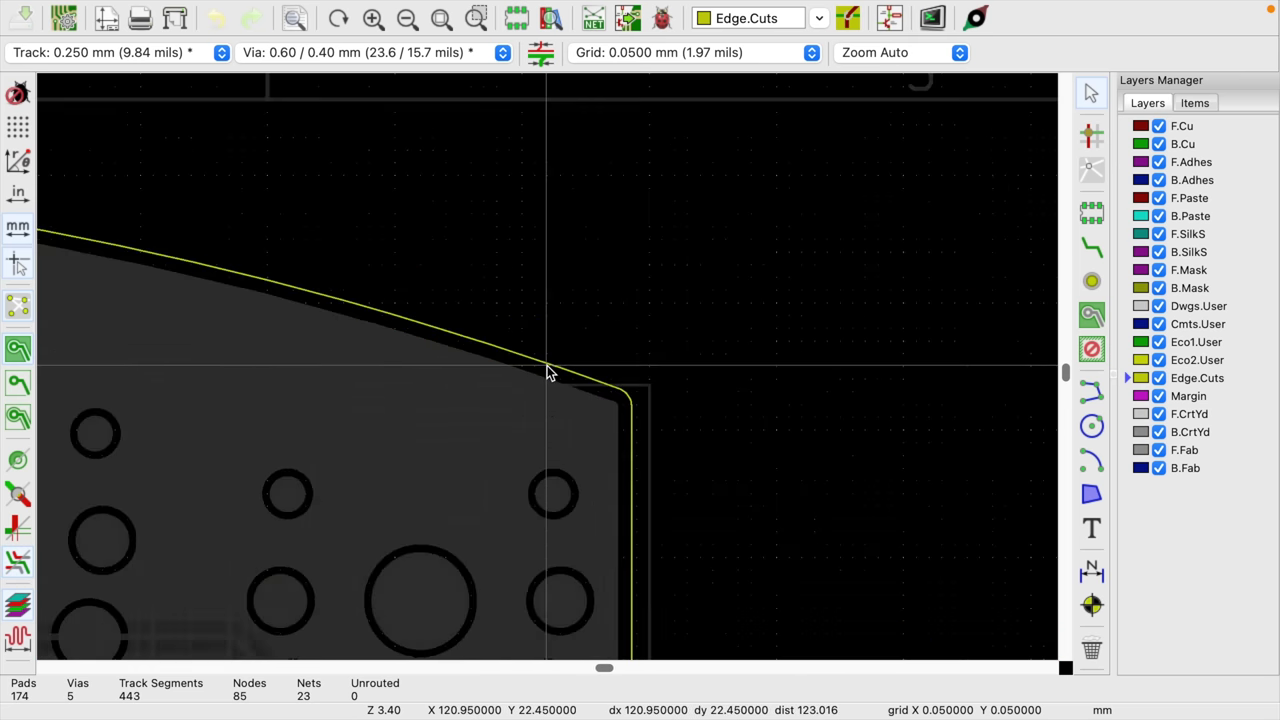
left_click(573, 370)
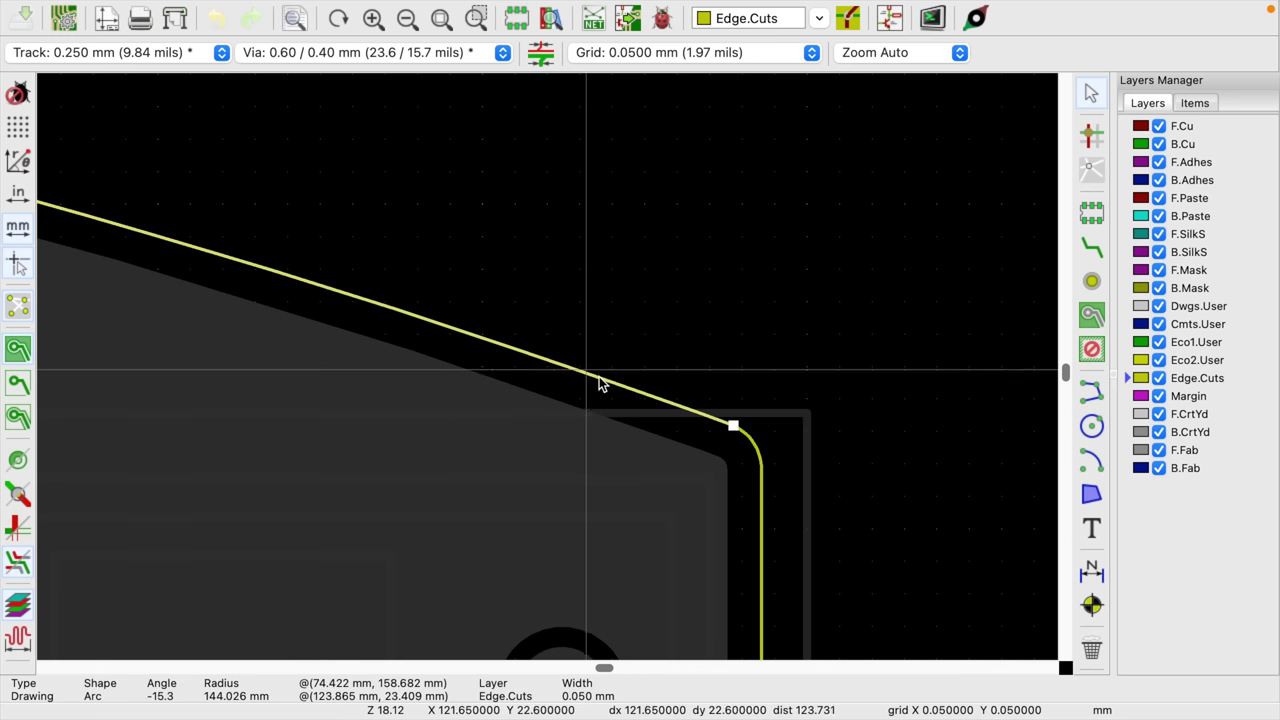
key("F4")
scroll(547, 365, "down", 6)
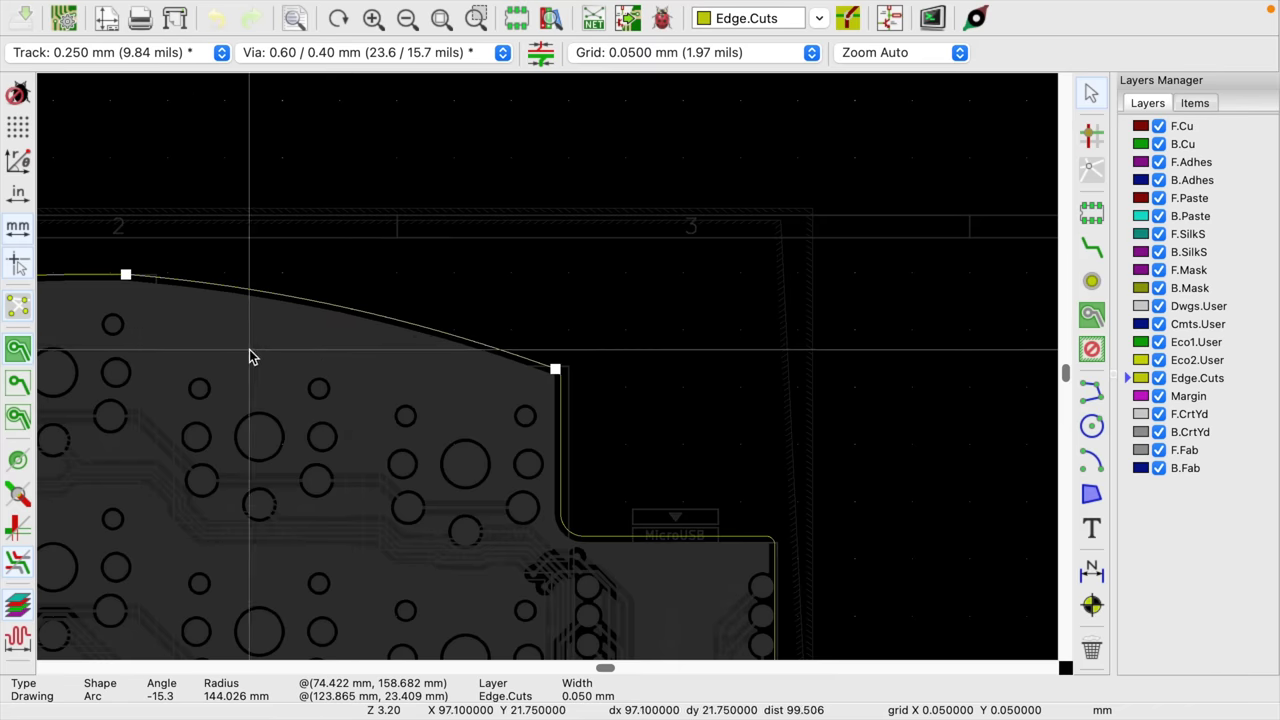
scroll(547, 370, "down", 4)
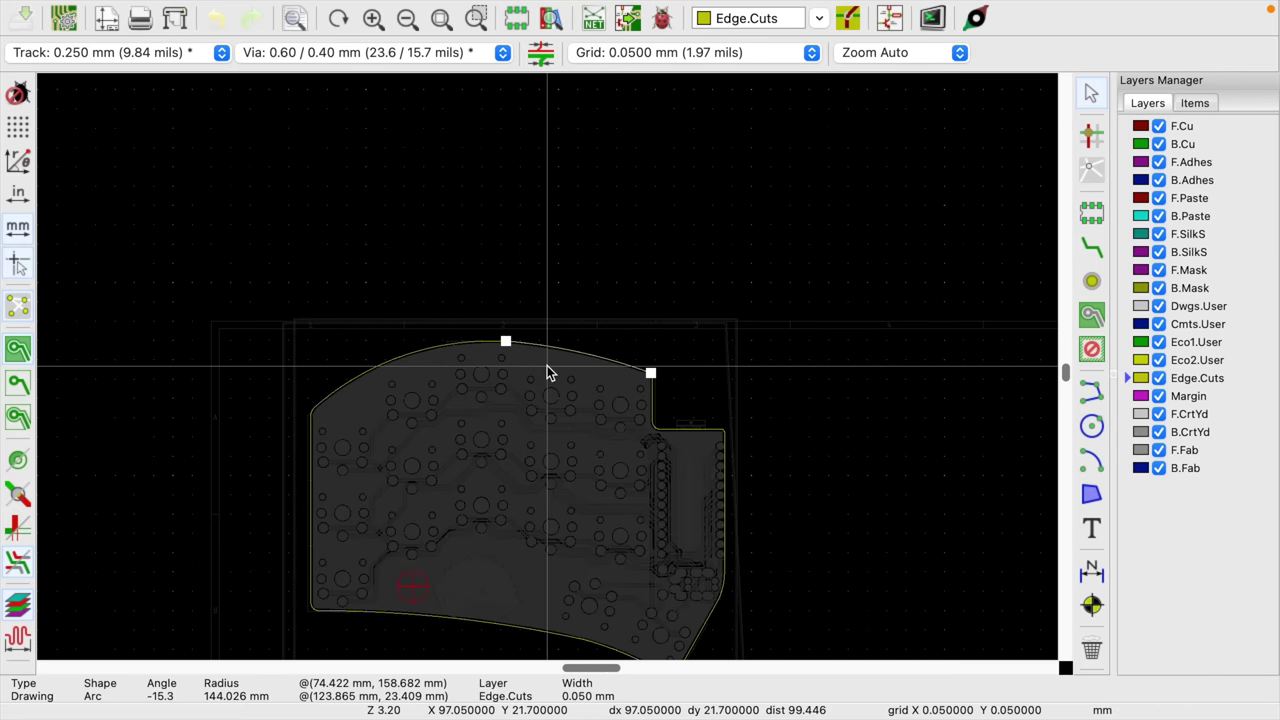
key("Escape")
Delete the short straight Edge.Cuts segment at the board's peak and the adjoining upper-left arc
scroll(547, 372, "up", 3)
scroll(547, 372, "up", 10)
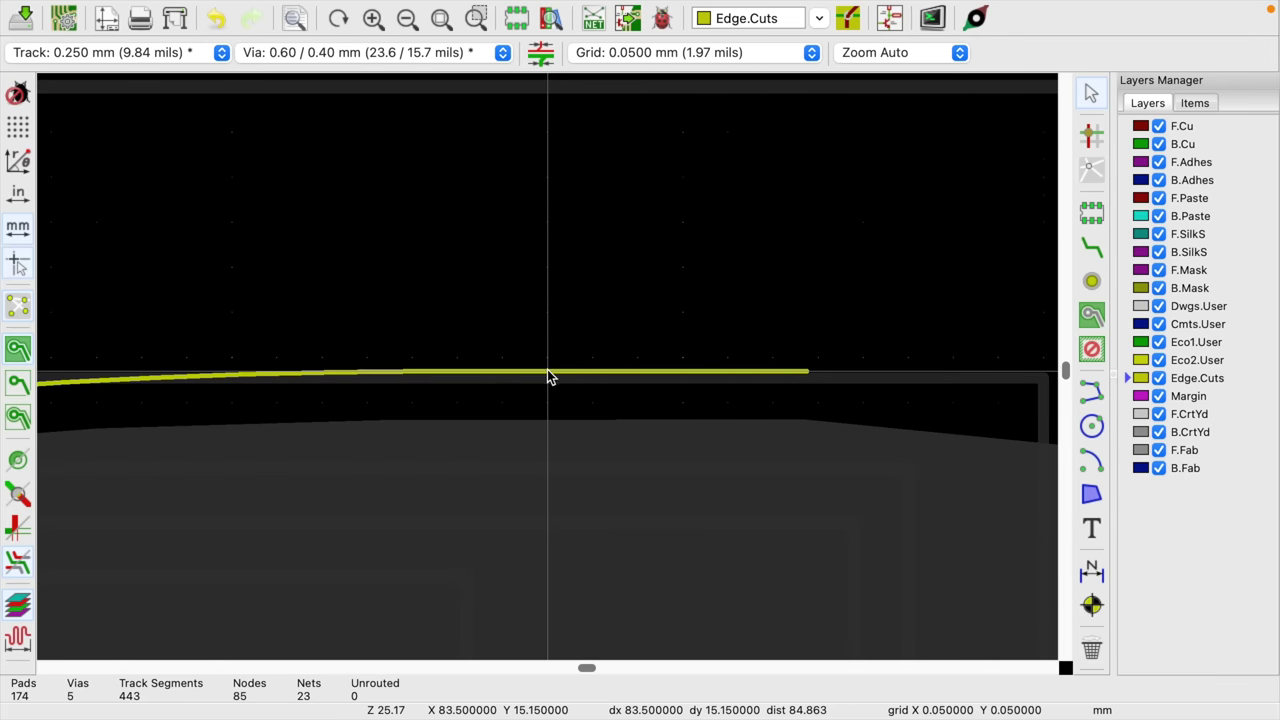
left_click(548, 372)
key("Delete")
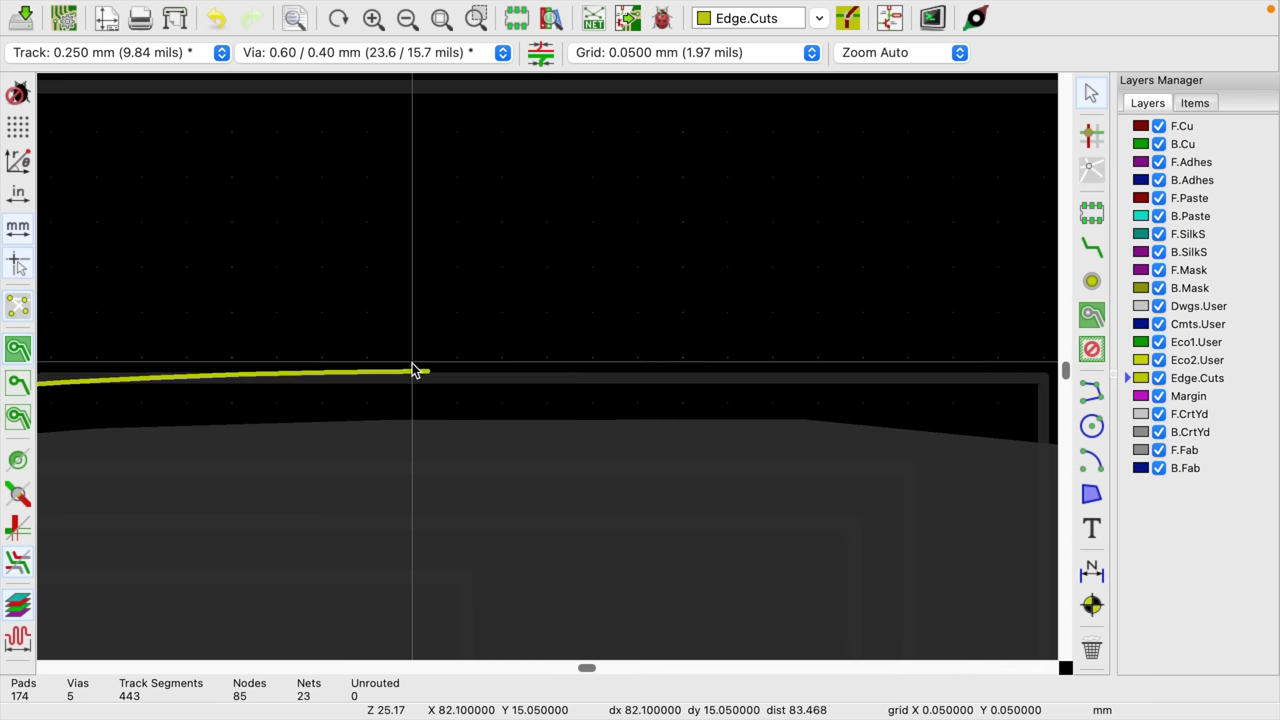
left_click(401, 377)
key("Delete")
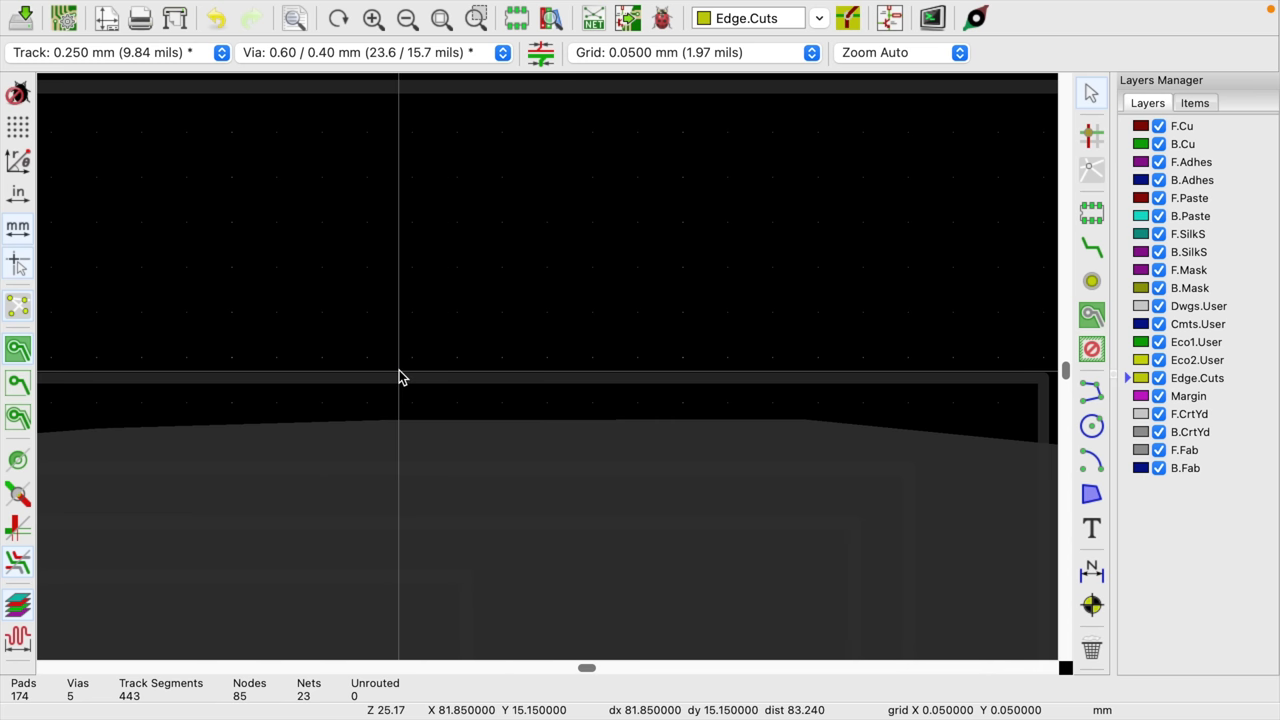
Remove the small upper-left corner arc from the outline, shorten the left edge line below the corner, and restore normal layer display
scroll(397, 374, "down", 10)
scroll(271, 514, "up", 3)
scroll(548, 372, "up", 5)
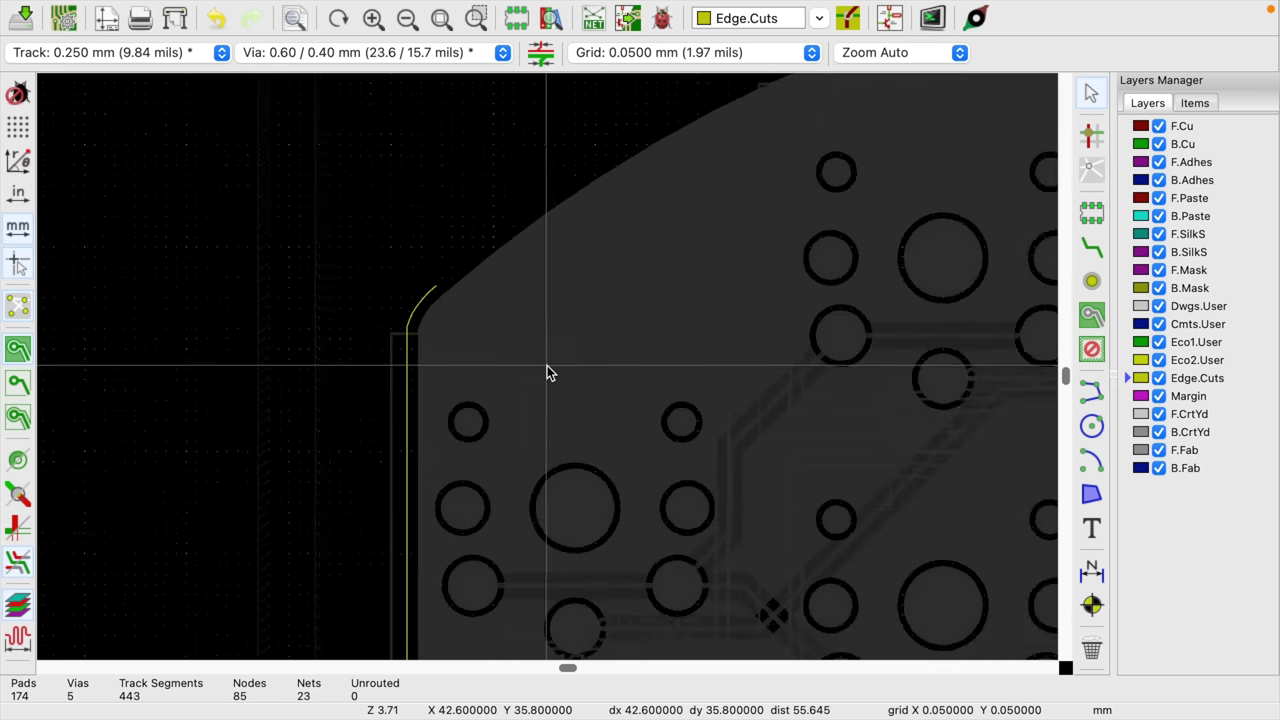
left_click(3, 606)
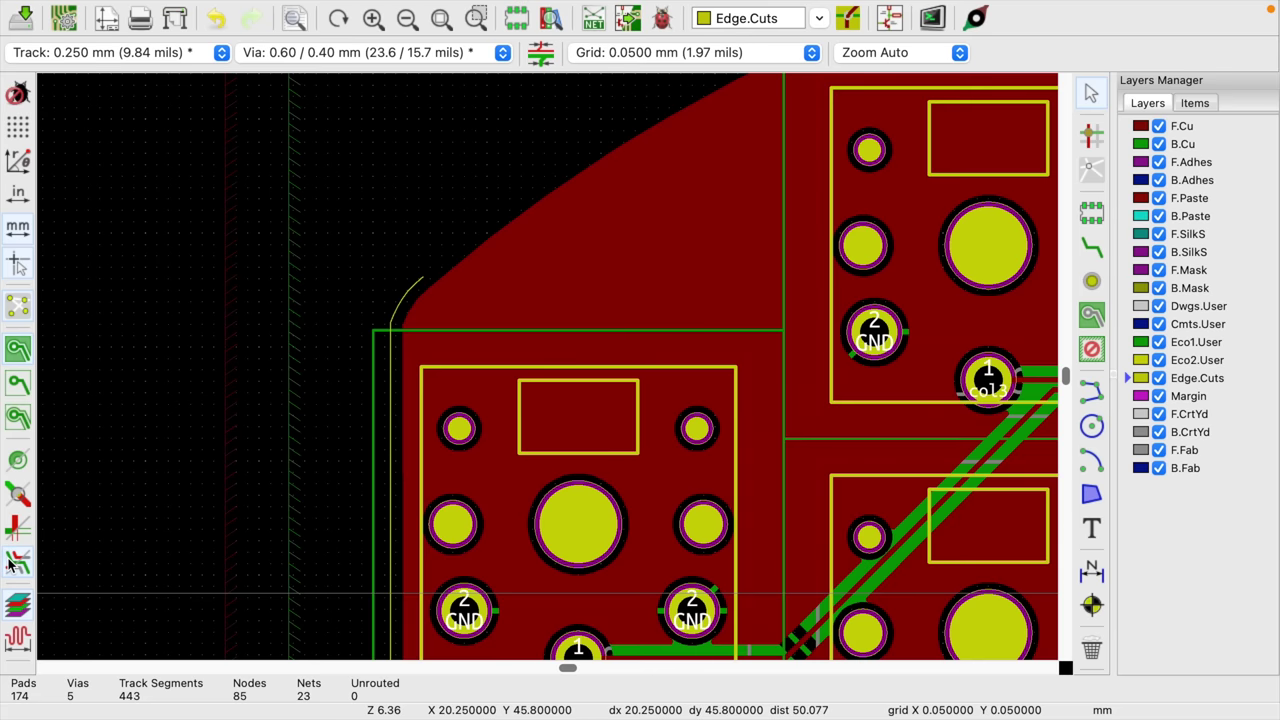
left_click(17, 604)
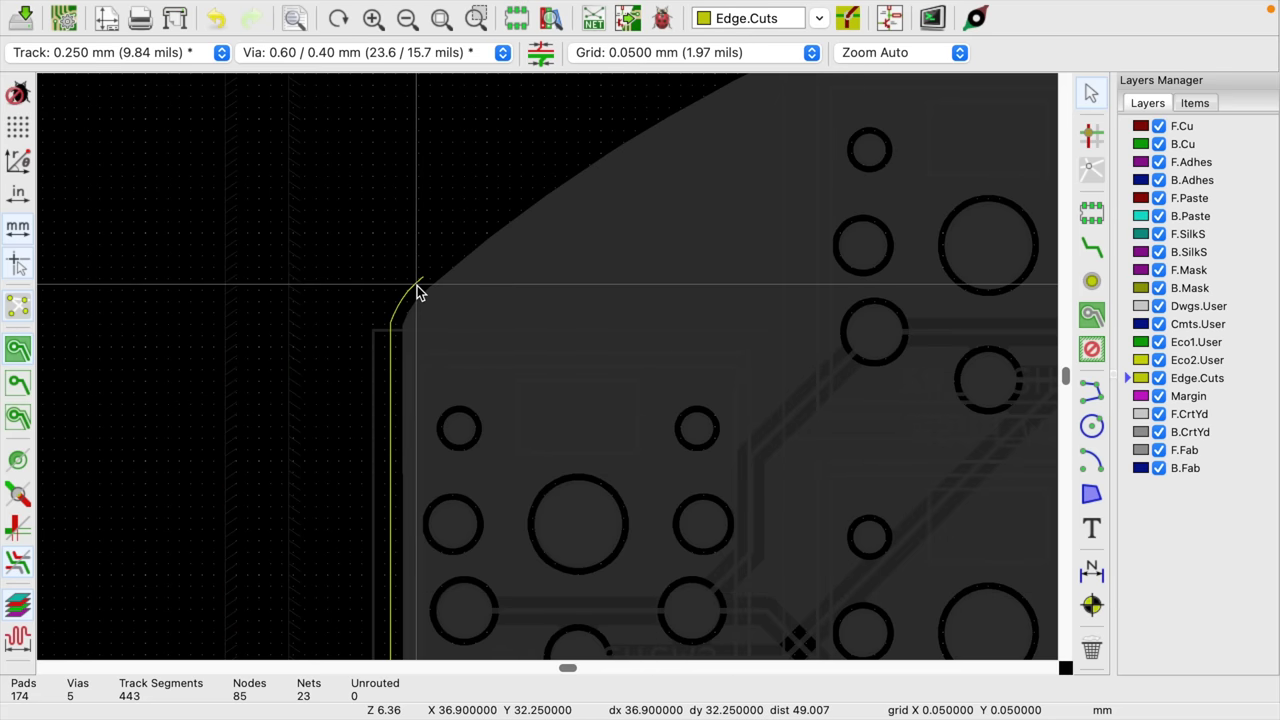
left_click(420, 292)
scroll(420, 292, "up", 6)
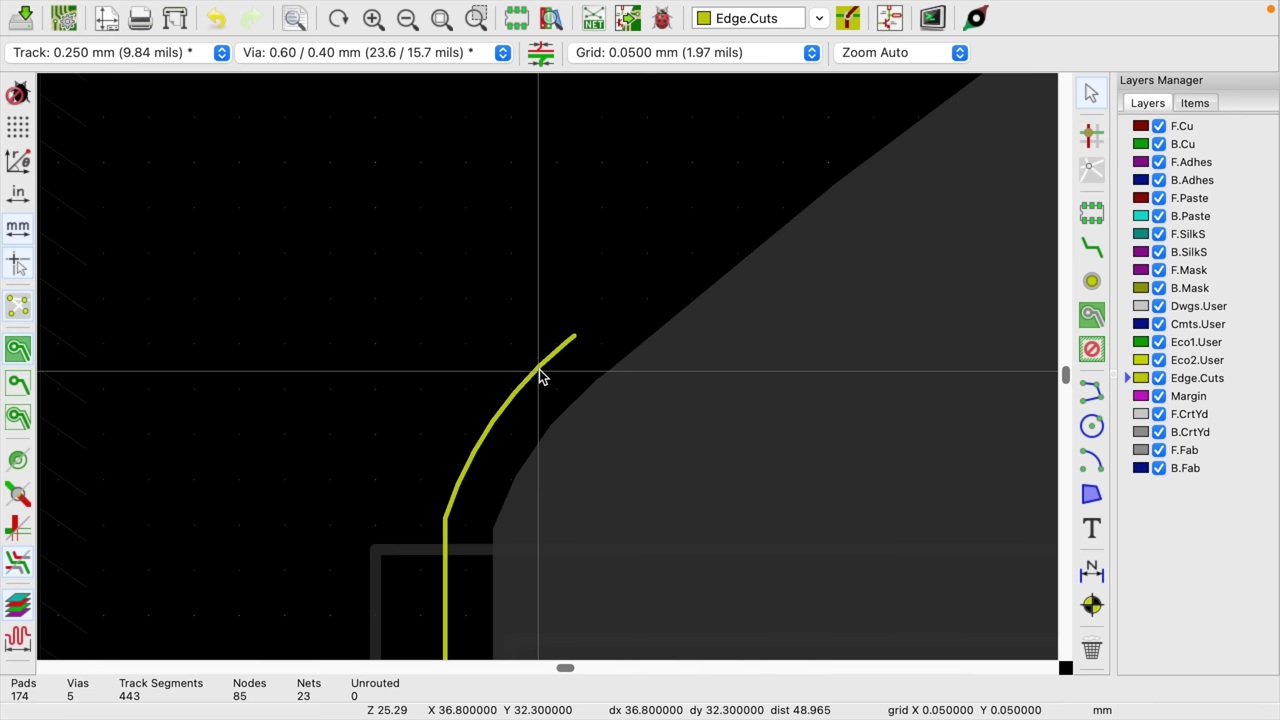
key("ctrl+z")
key("h")
scroll(540, 374, "down", 2)
Draw a 90° arc with a 1.55 mm radius on Edge.Cuts beside the upper end of the left edge line
key("ctrl+shift+a")
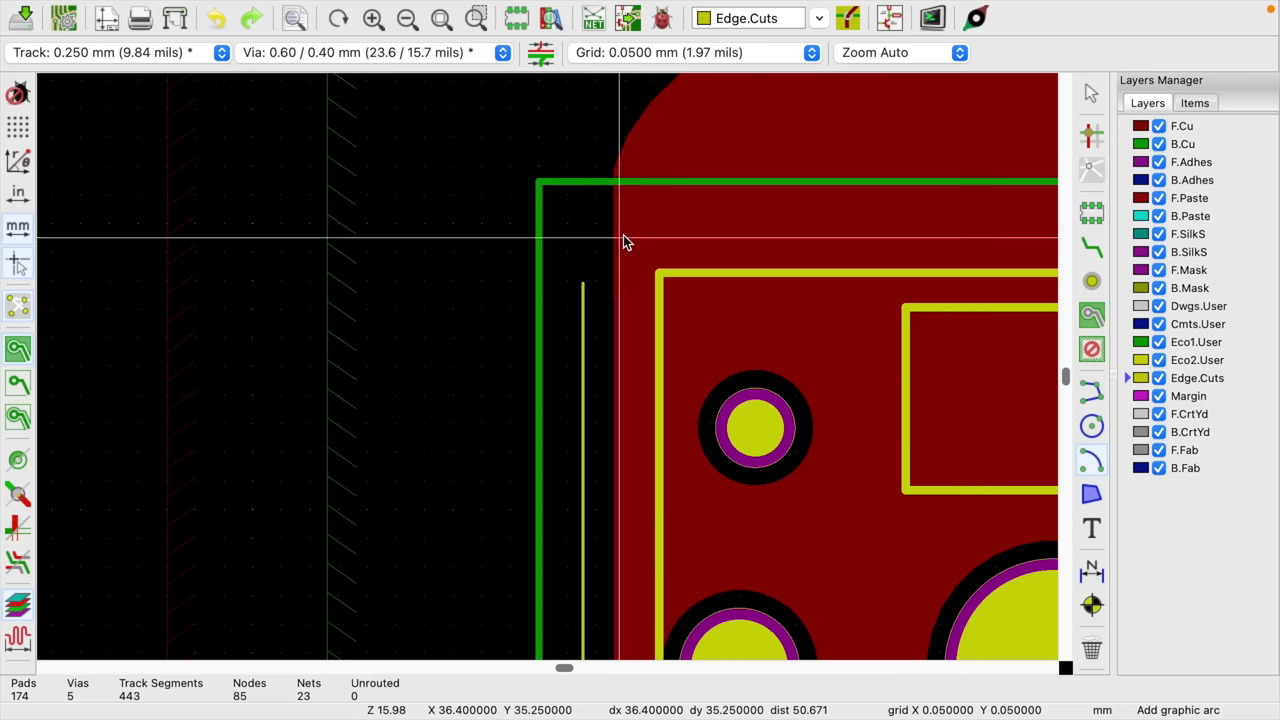
scroll(696, 237, "down", 2)
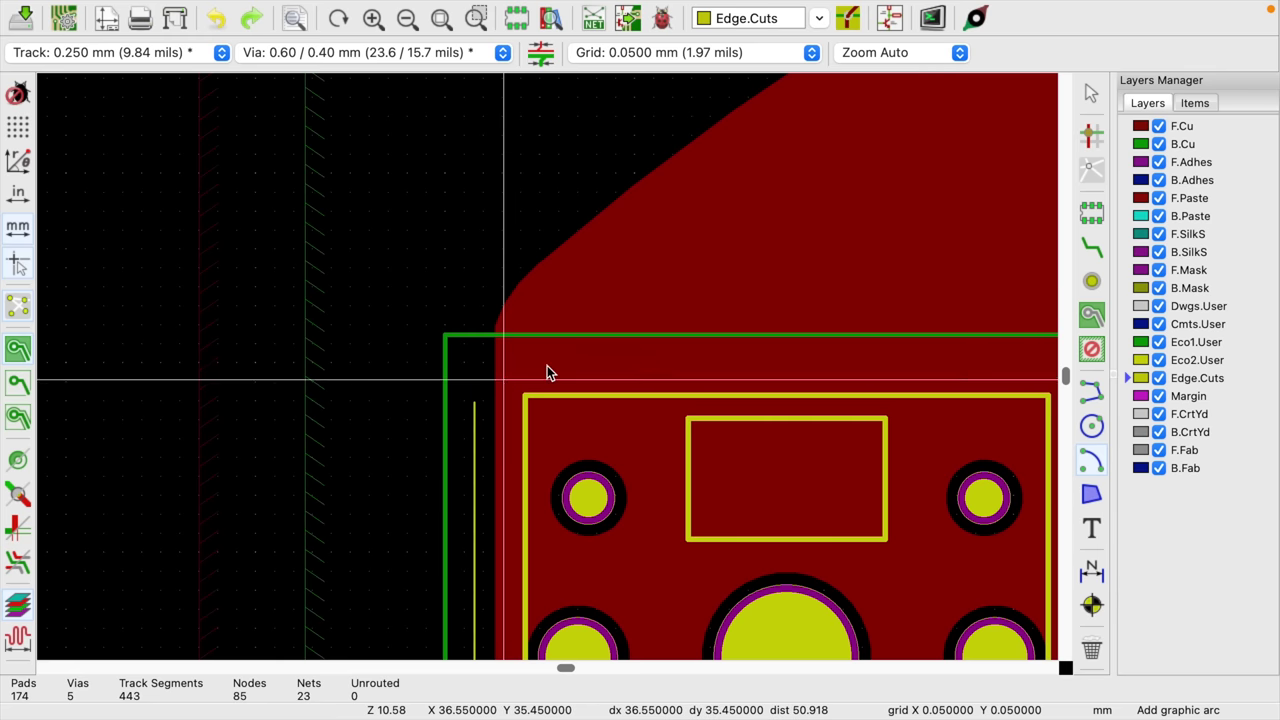
scroll(547, 366, "up", 7)
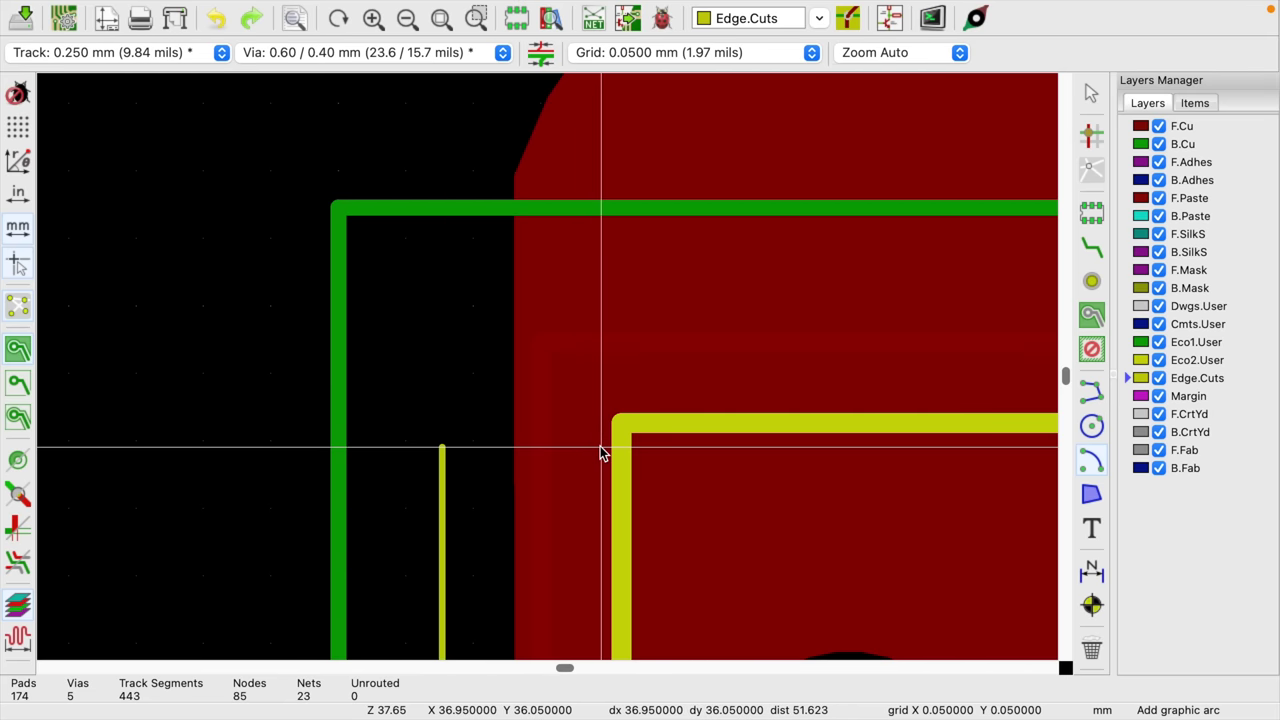
left_click(677, 448)
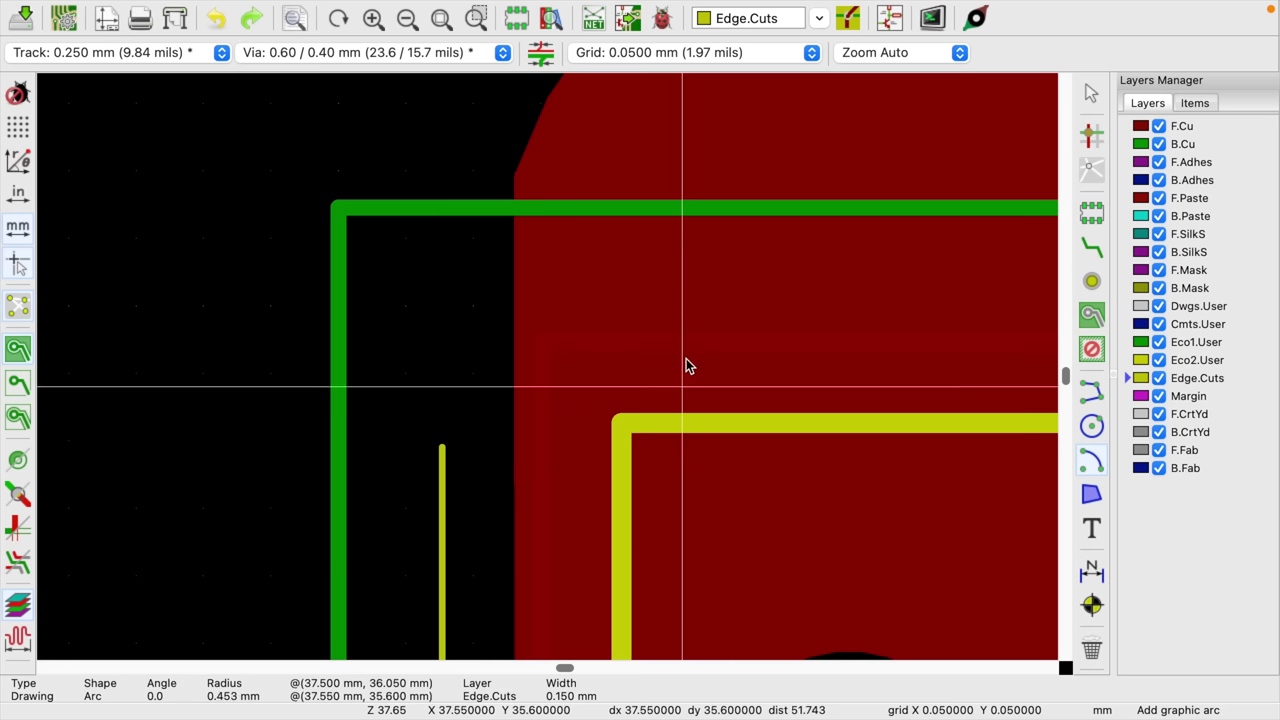
left_click(676, 238)
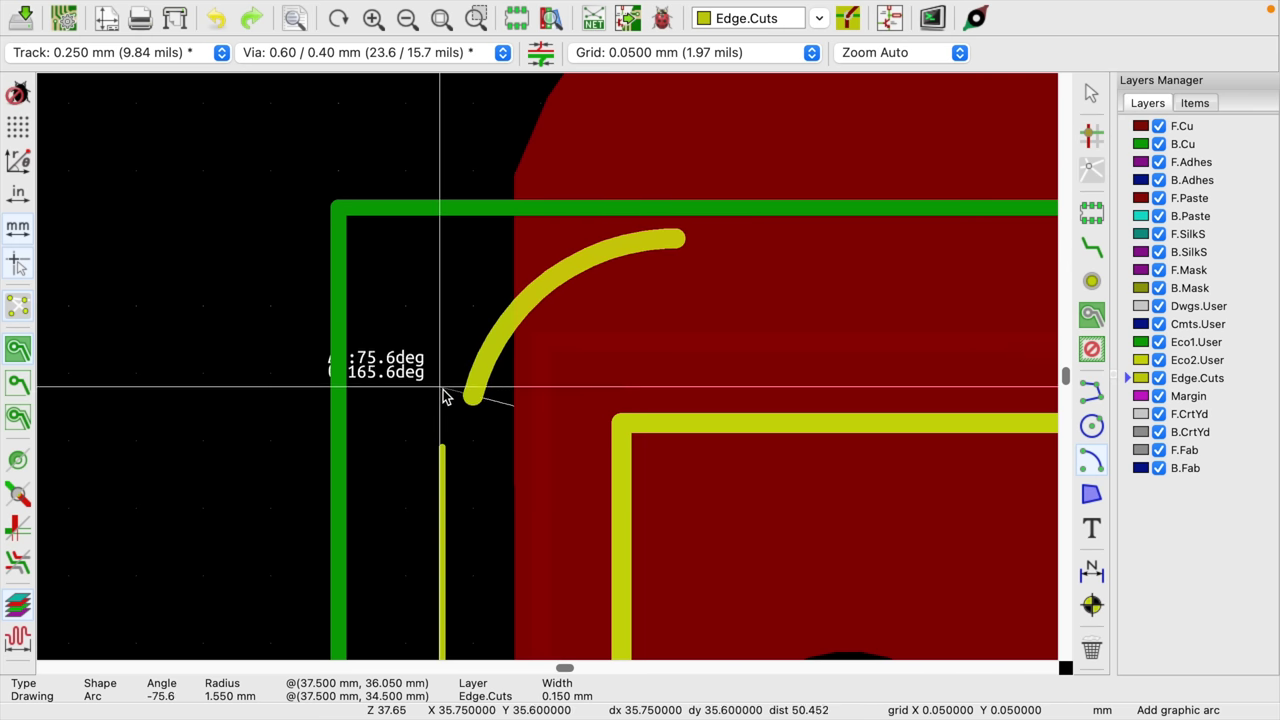
left_click(470, 453)
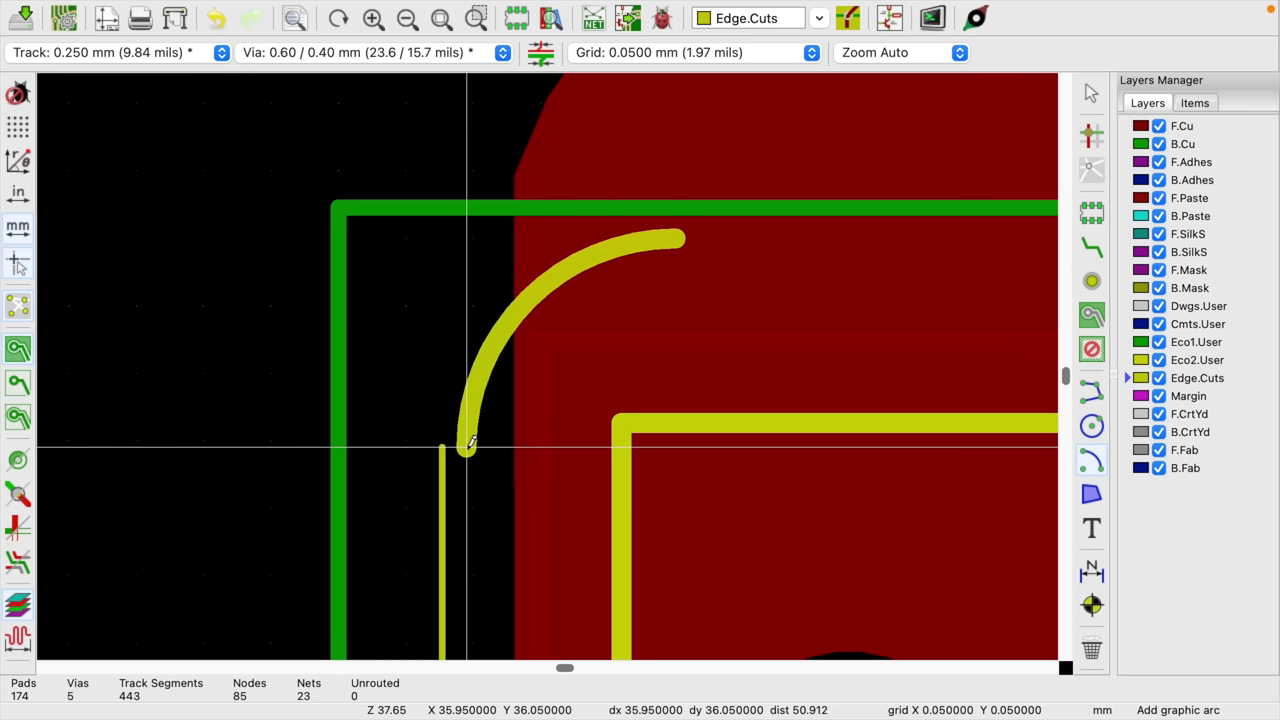
Move the new corner arc so its lower end meets the upper end of the left edge line
left_click(1091, 93)
left_click(466, 420)
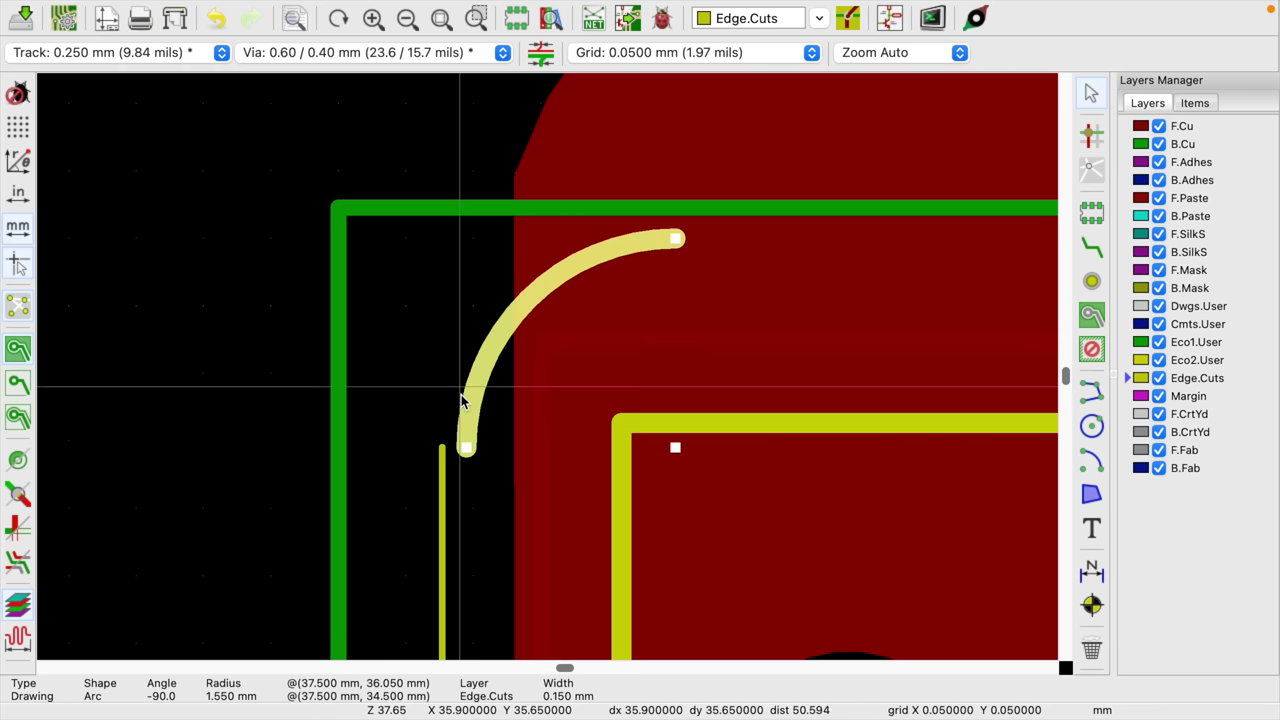
left_click_drag(470, 432, 445, 451)
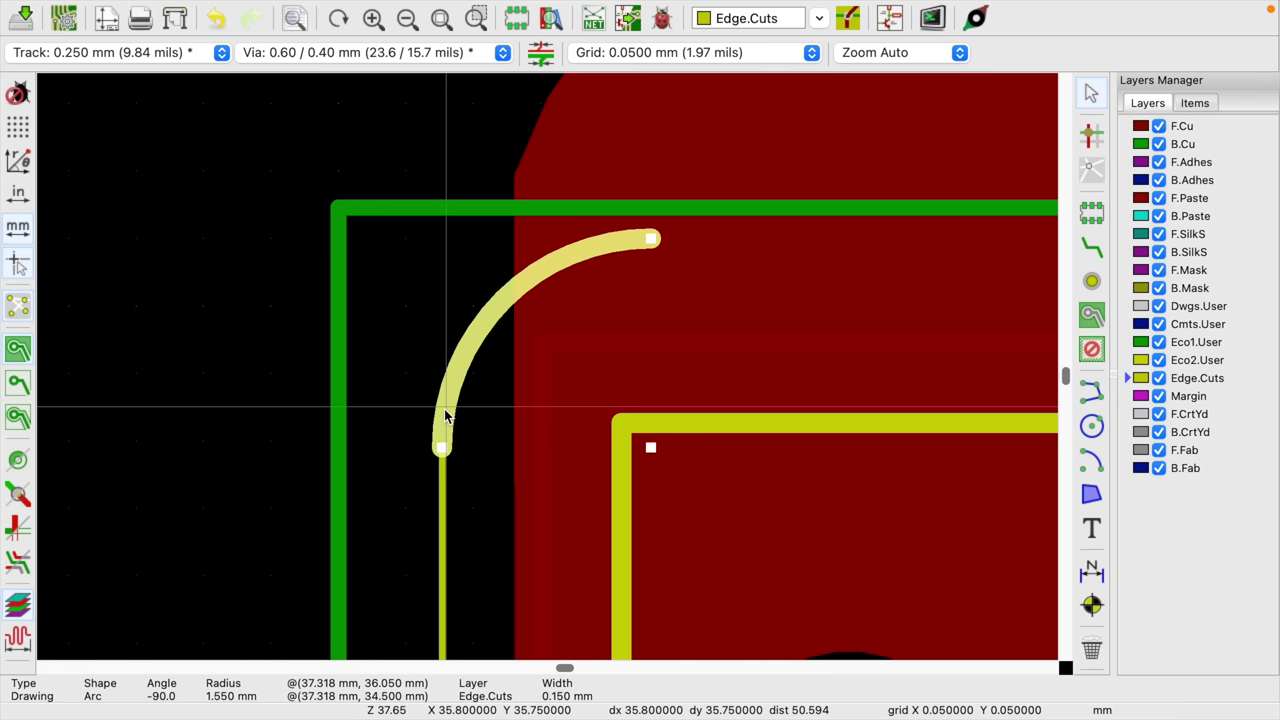
Set the corner arc's line thickness to 0.05 mm
right_click(446, 409)
left_click(476, 523)
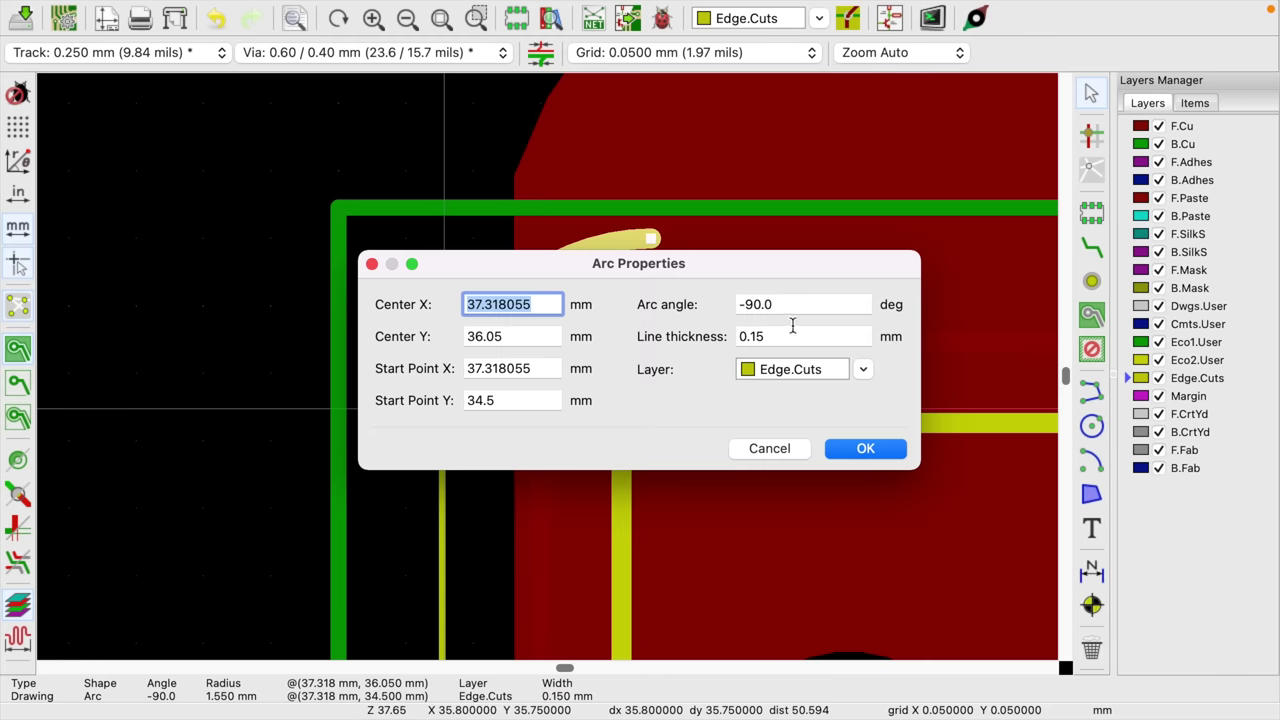
left_click(752, 337)
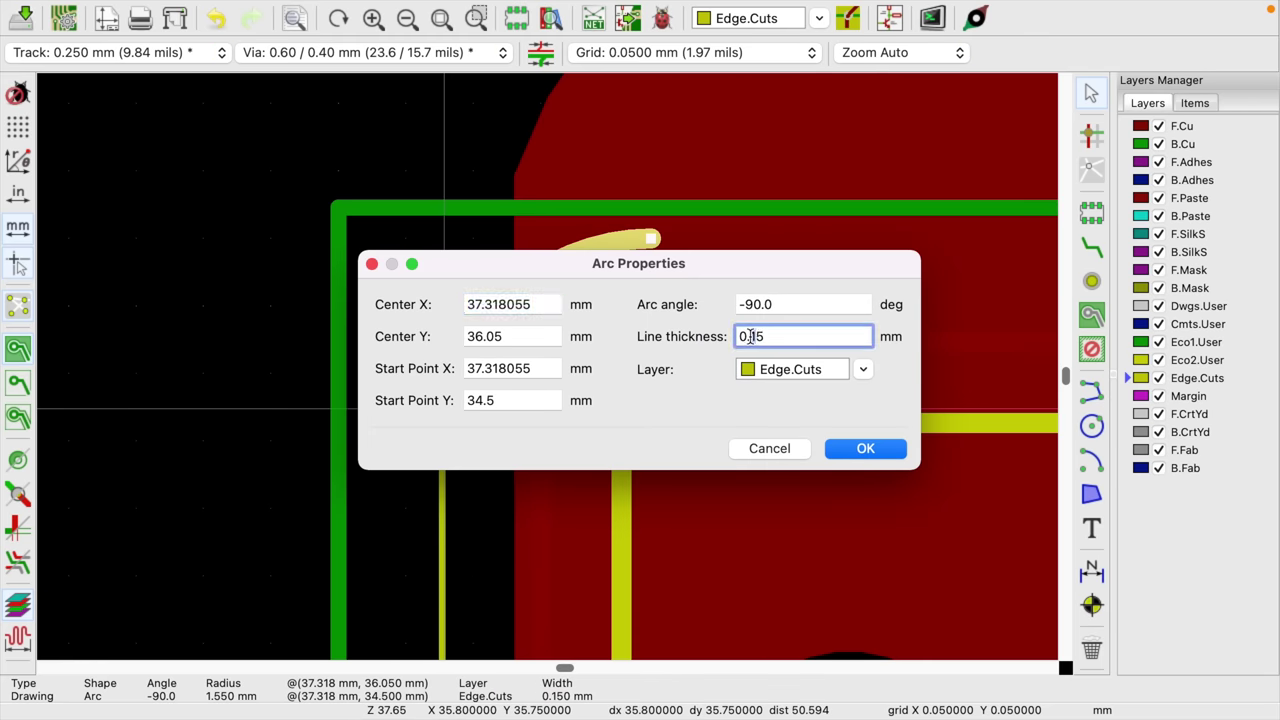
key("Return")
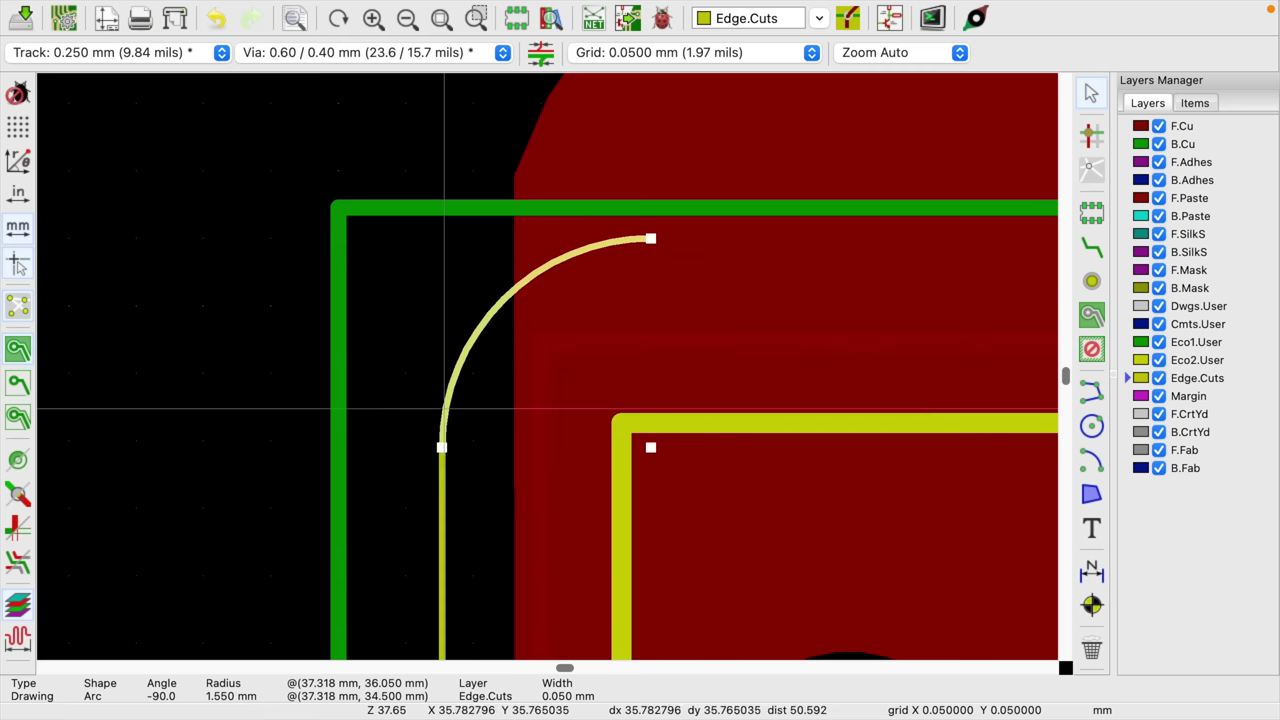
Draw a horizontal Edge.Cuts line about 13.48 mm long from the corner arc's upper end toward the second key column
scroll(547, 365, "down", 5)
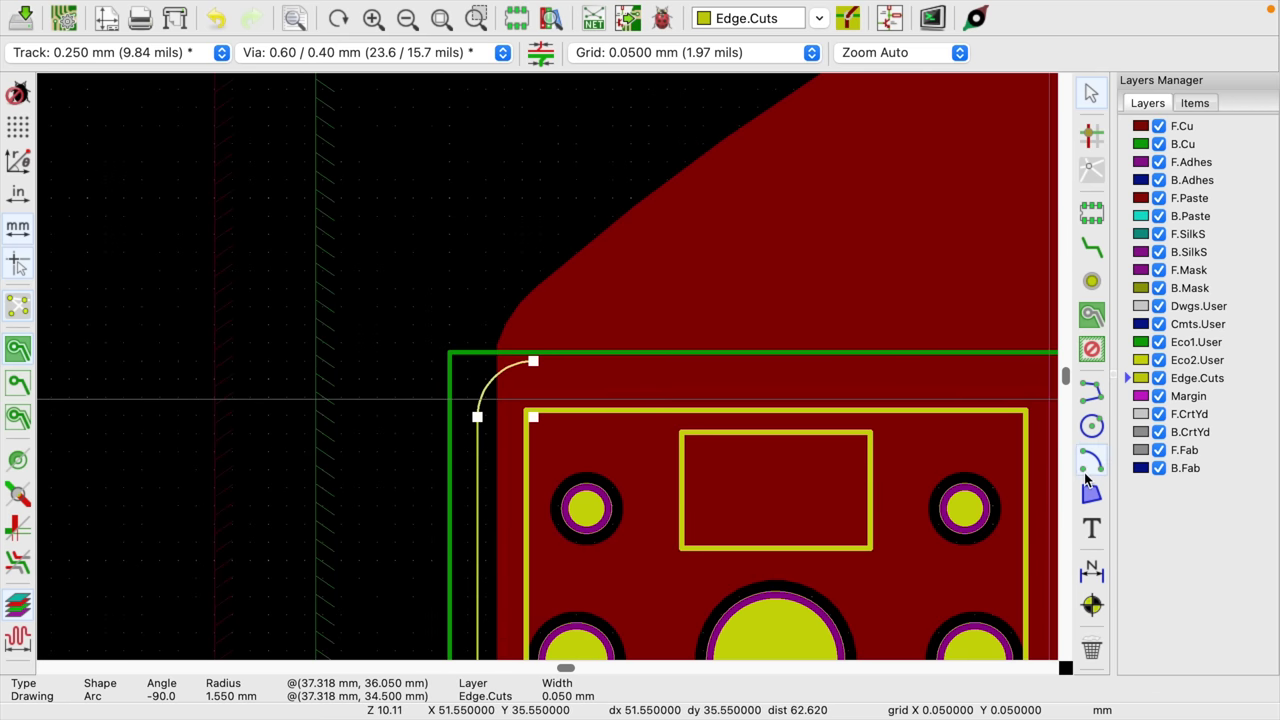
left_click(1093, 389)
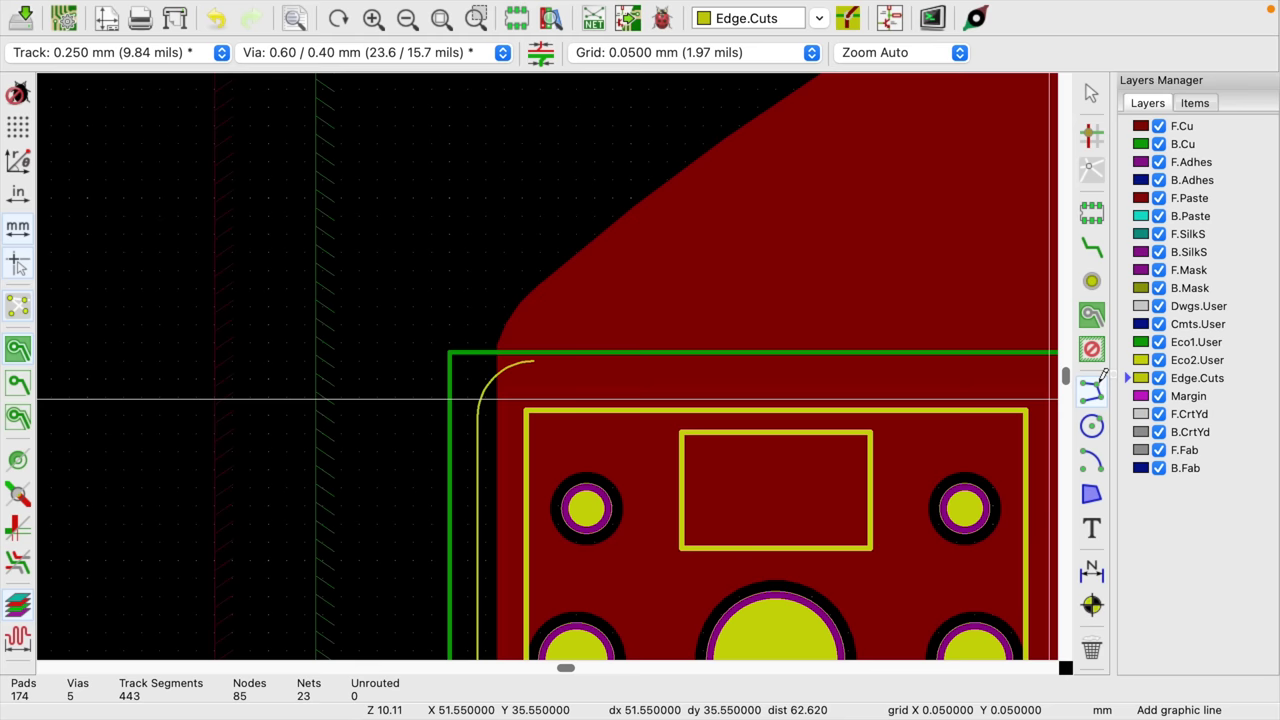
left_click(535, 362)
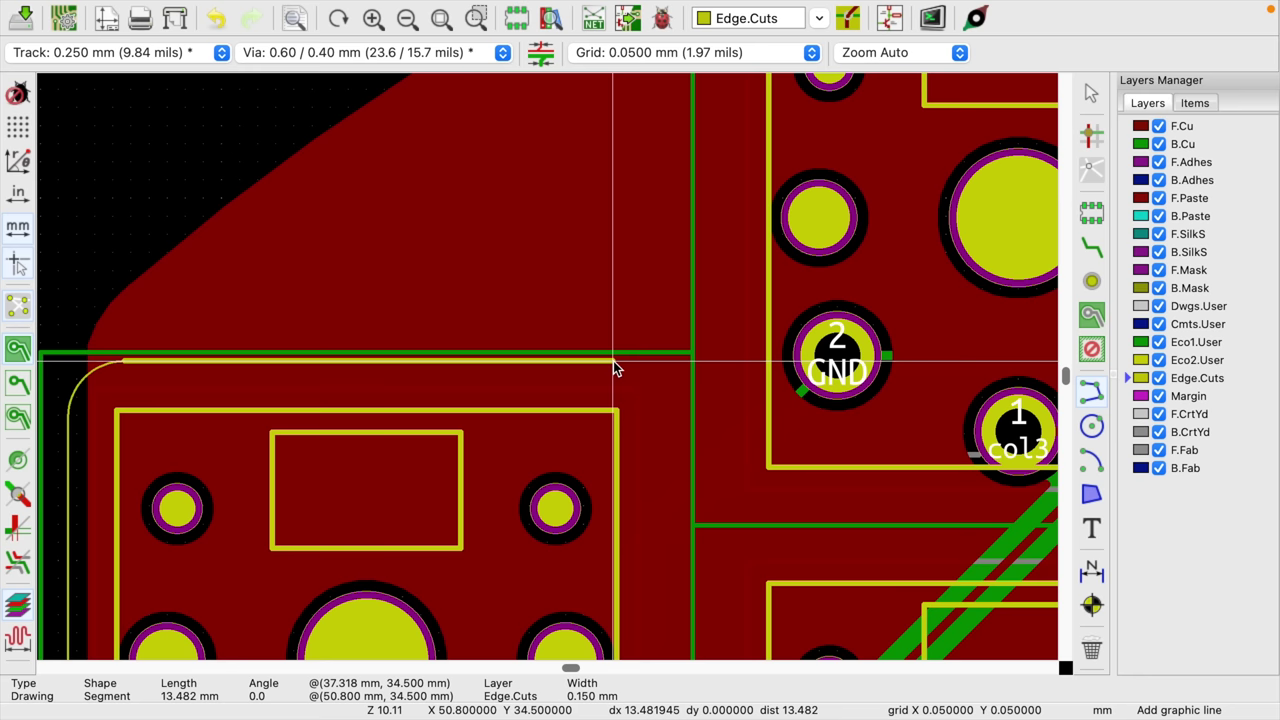
left_click(617, 354)
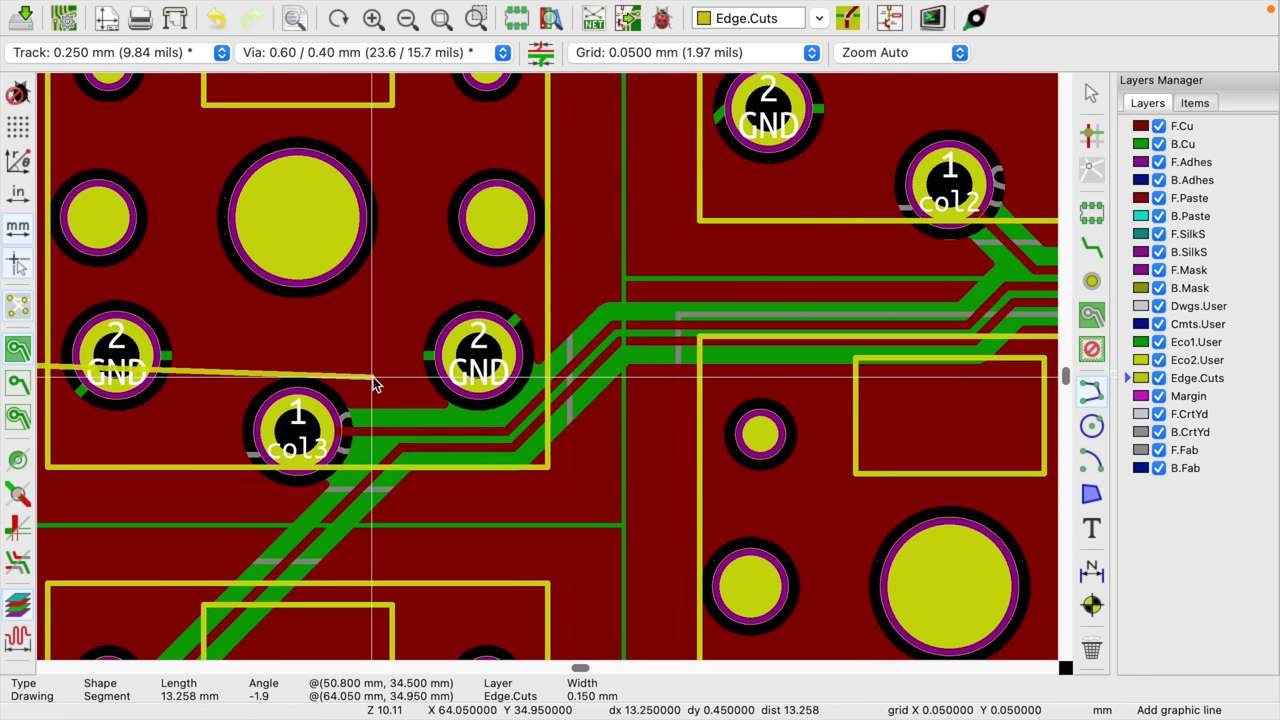
right_click(372, 376)
left_click(388, 381)
Draw a 90° Edge.Cuts arc with a 2.2 mm radius from the first horizontal line's end up to the second column's left boundary
scroll(557, 371, "left", 5)
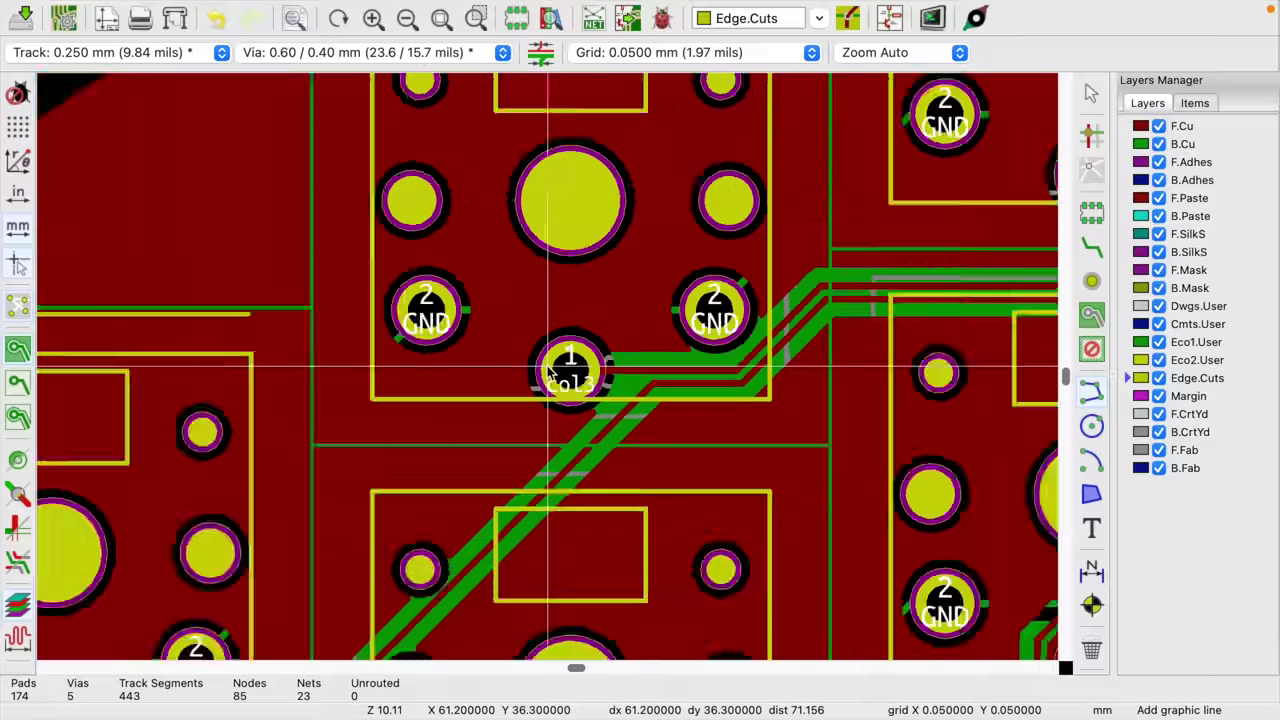
scroll(549, 370, "down", 3)
scroll(547, 370, "down", 3)
scroll(547, 365, "up", 8)
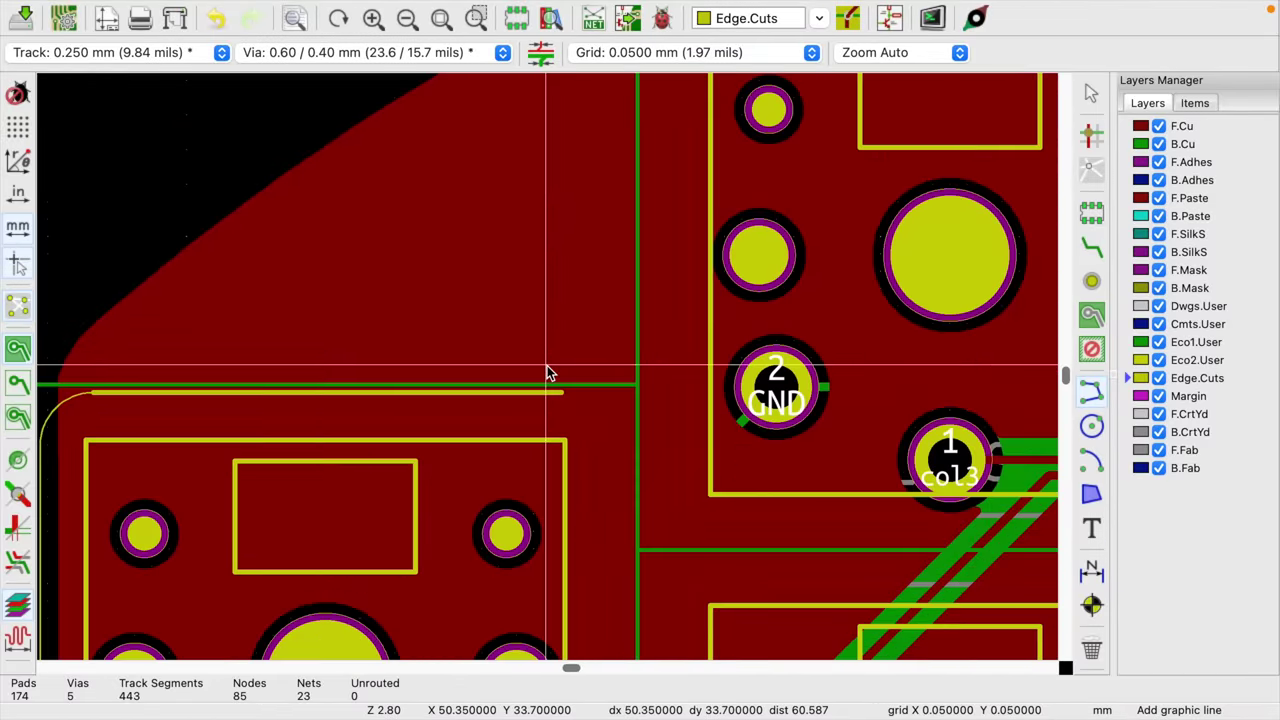
scroll(547, 365, "up", 5)
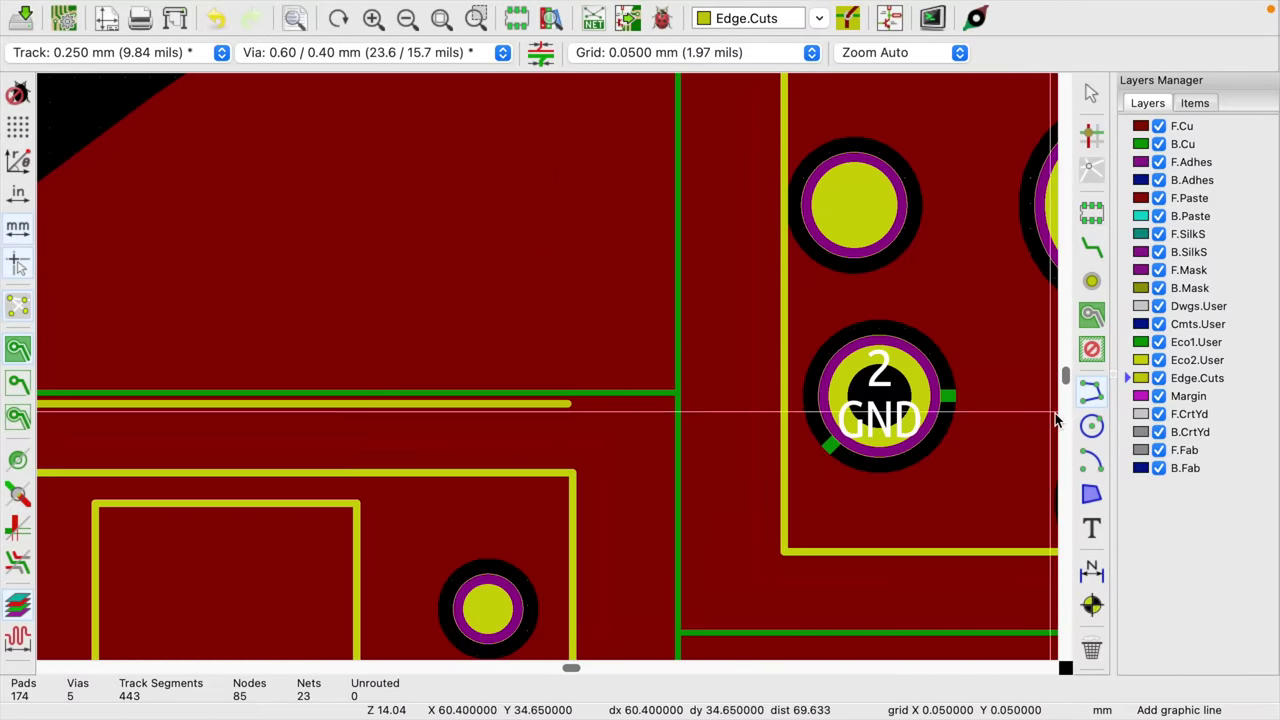
left_click(1091, 462)
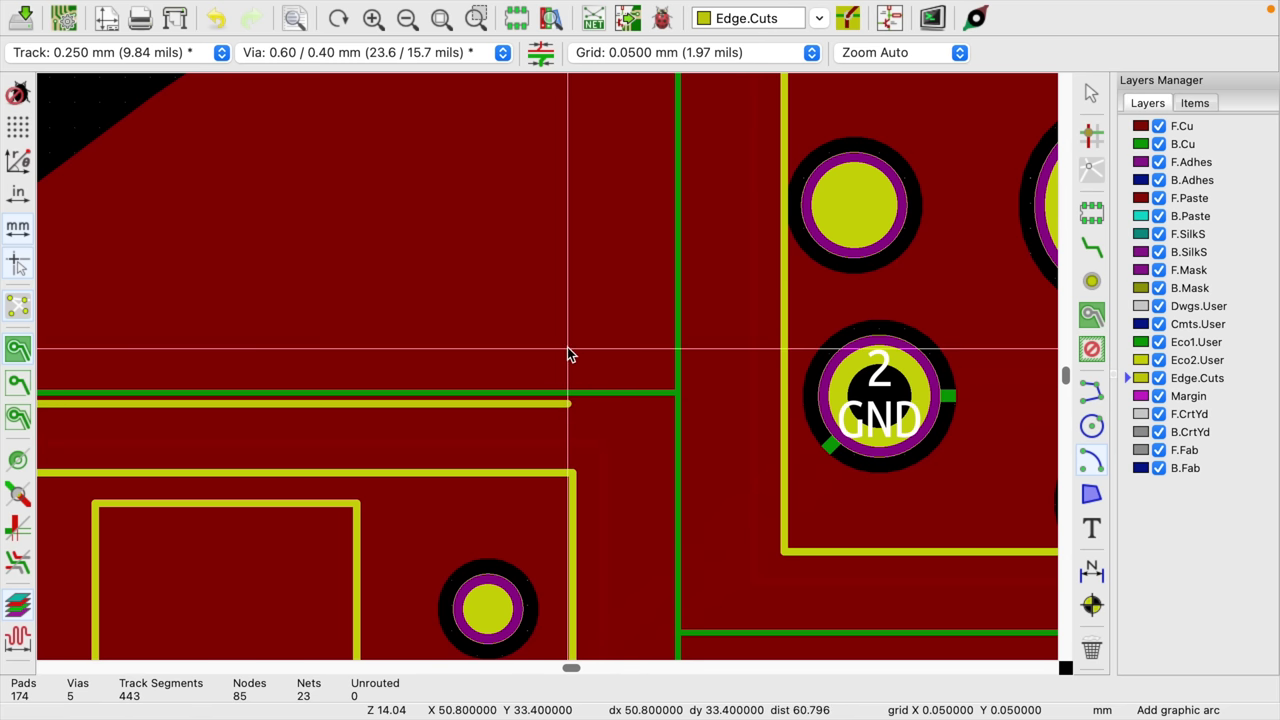
left_click(568, 293)
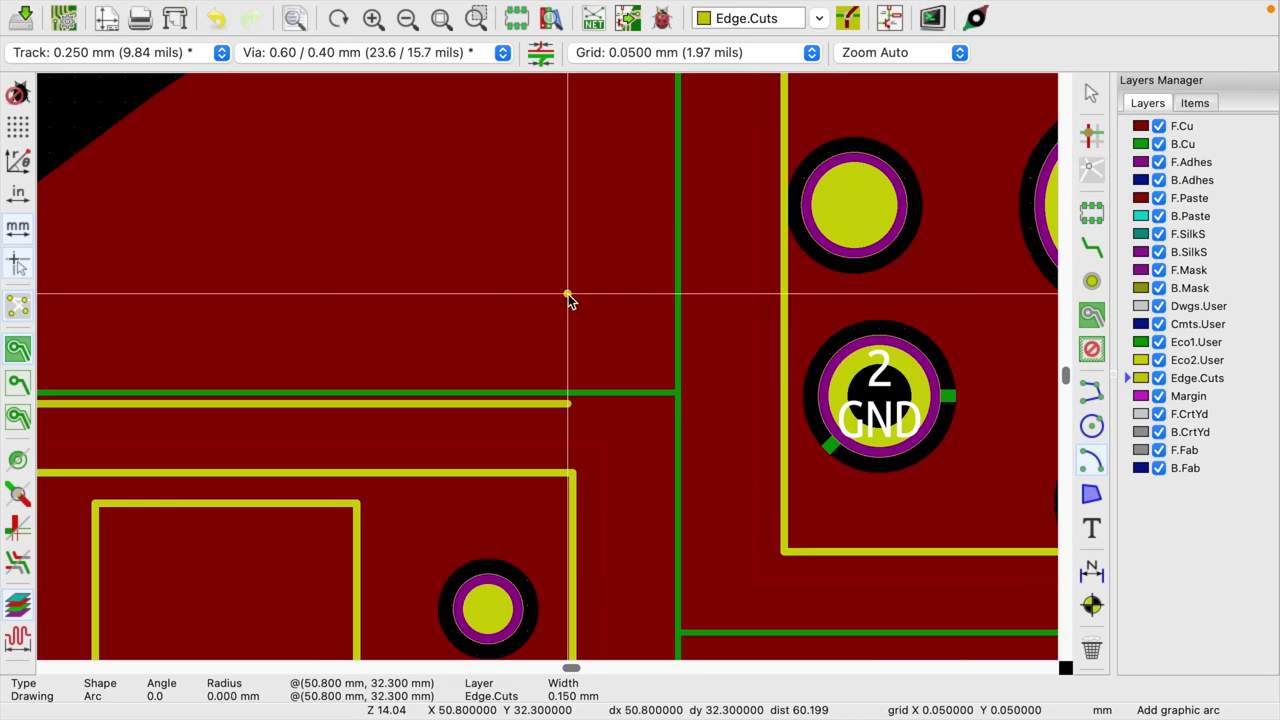
left_click(568, 405)
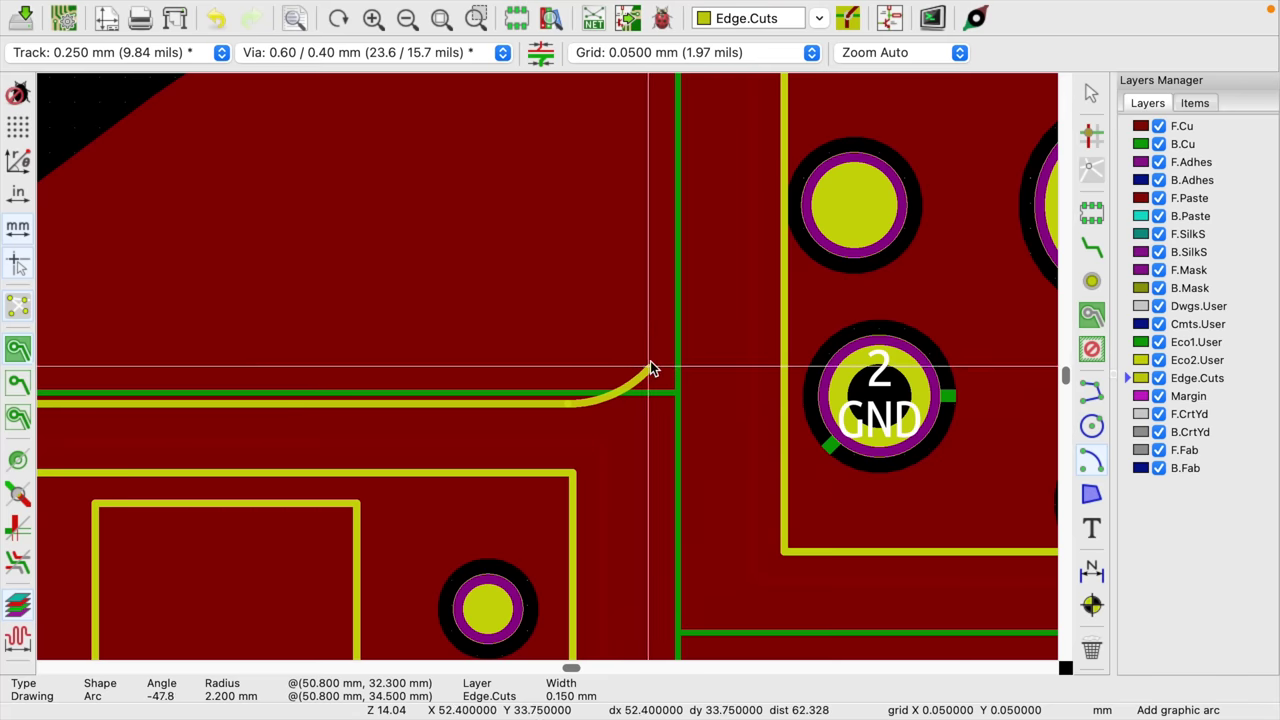
left_click(680, 291)
right_click(724, 327)
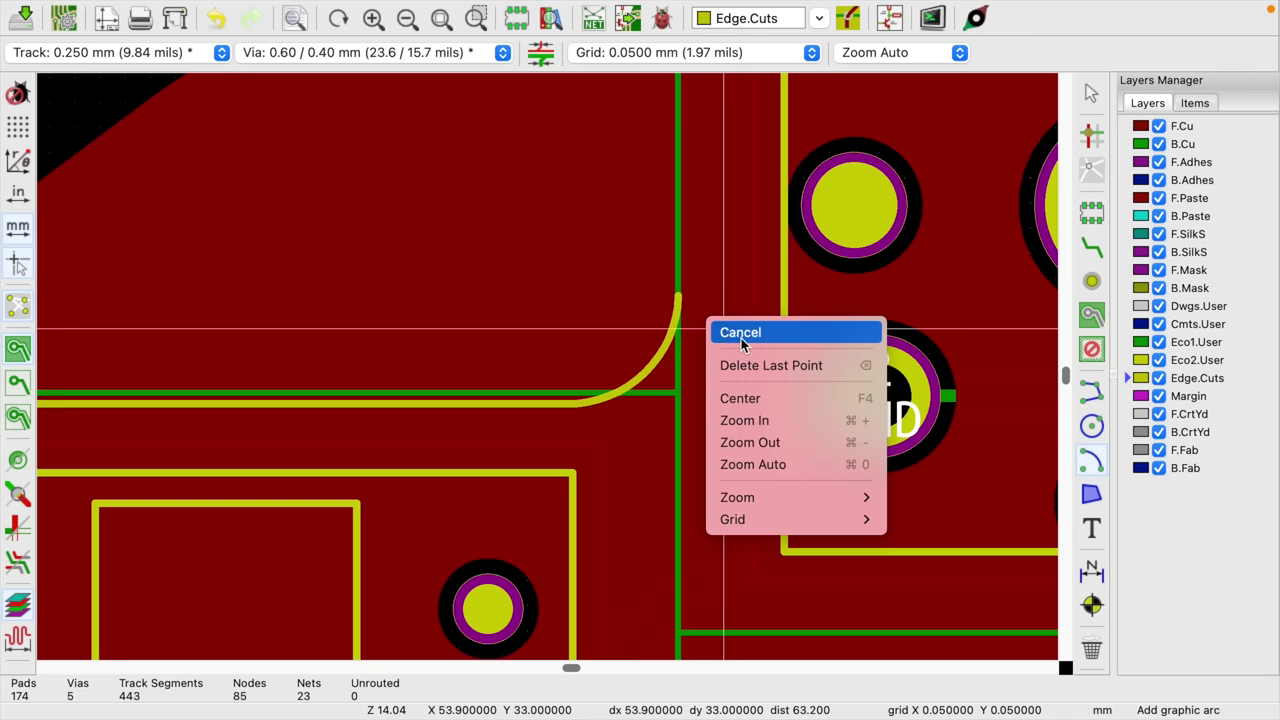
left_click(742, 336)
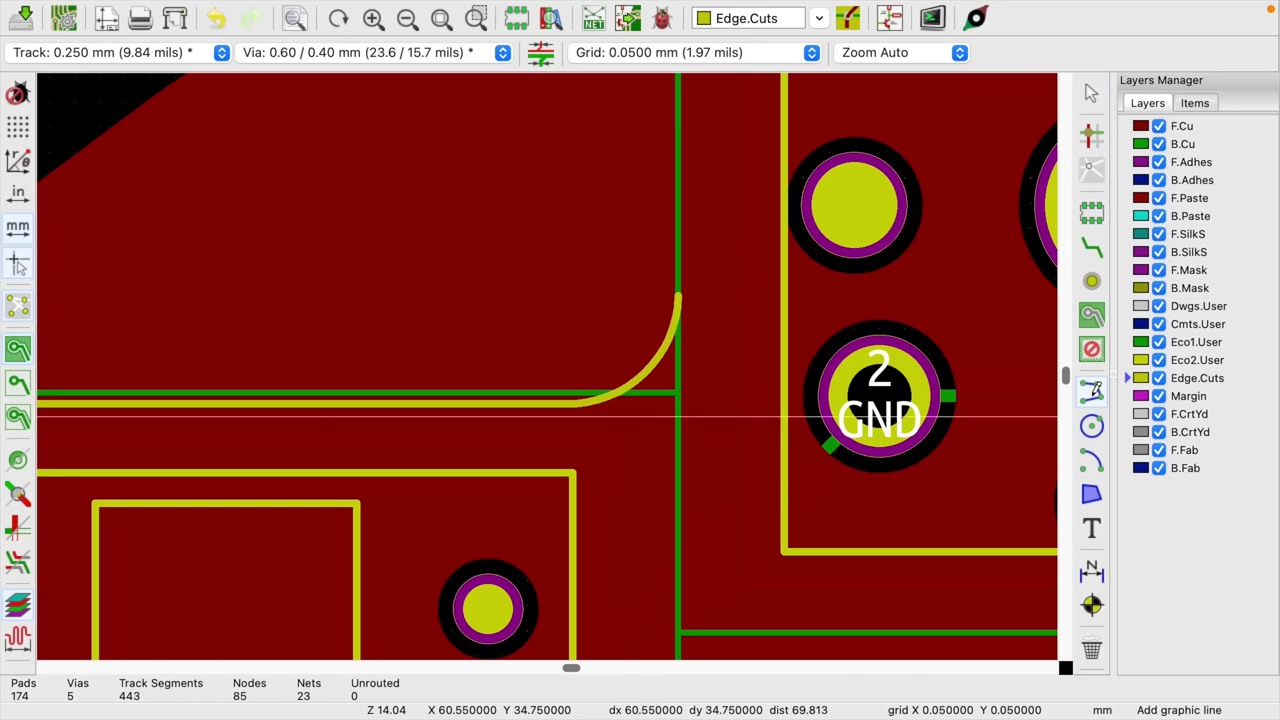
Draw a vertical Edge.Cuts line up the second column's left side and round its upper end with an arc of about 1.85 mm radius
left_click(678, 300)
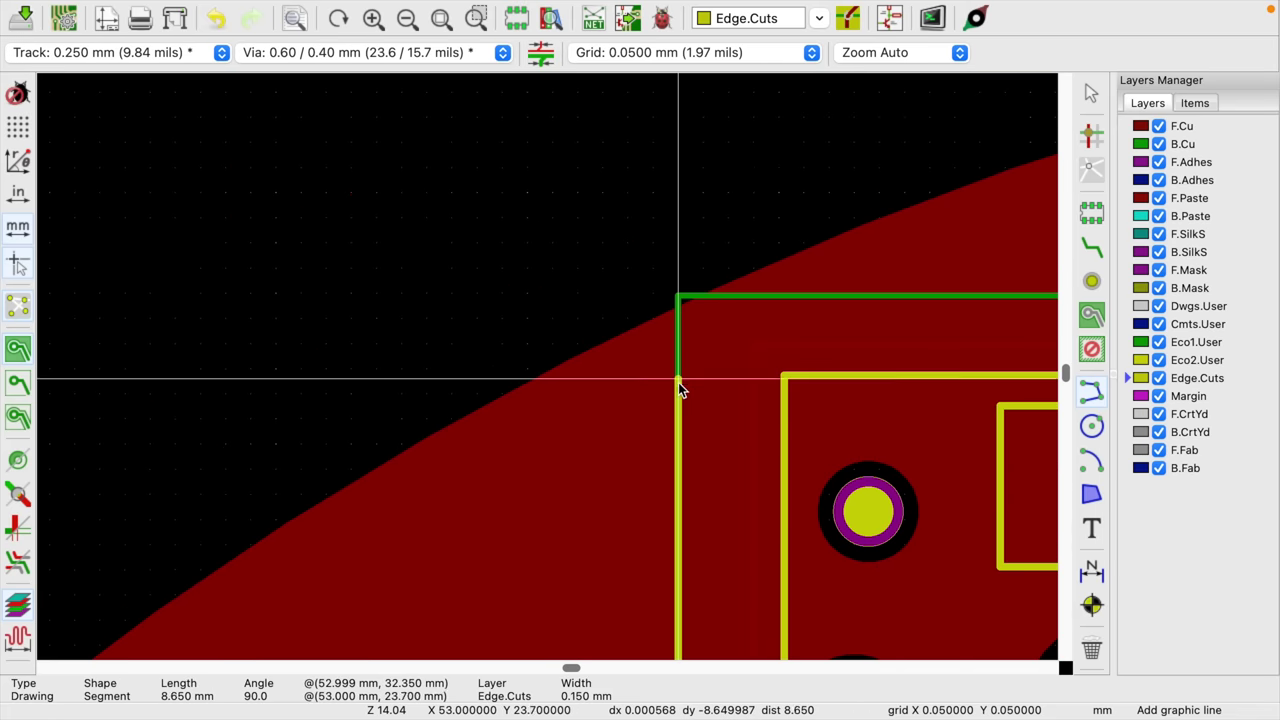
double_click(678, 399)
left_click(1088, 462)
left_click(771, 399)
left_click(773, 306)
left_click(678, 399)
scroll(574, 349, "down", 3)
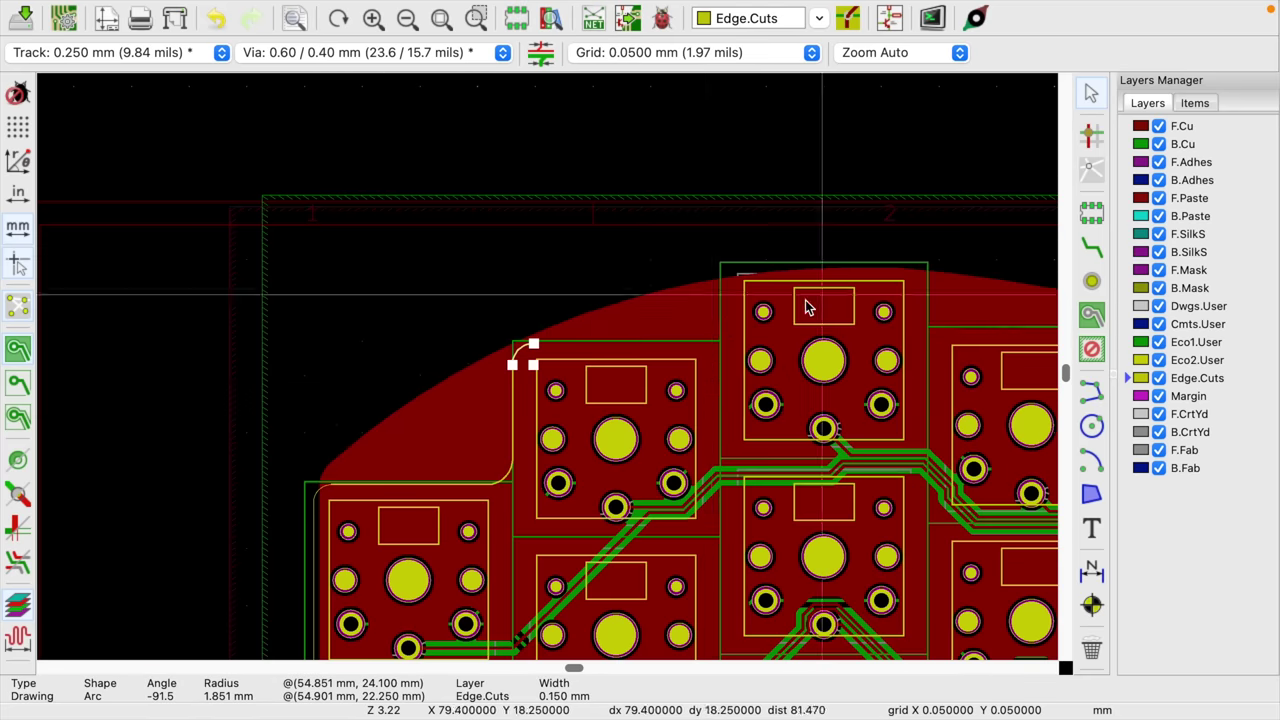
Draw a horizontal Edge.Cuts line about 13.75 mm long above the second column, starting at its corner arc
scroll(237, 334, "up", 3)
key("ctrl+shift+l")
left_click(237, 334)
left_click(858, 369)
scroll(858, 369, "right", 5)
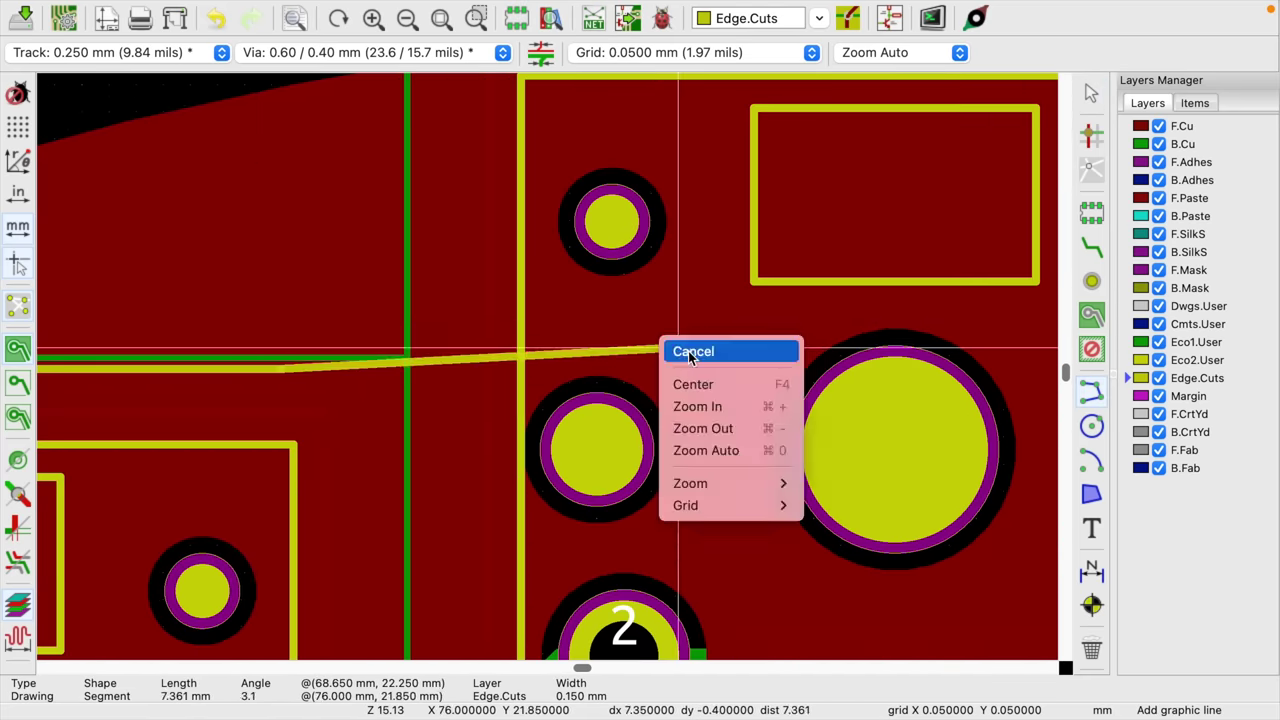
Draw an Edge.Cuts arc curving up from the second column's horizontal line to the third column's left boundary
key("ctrl+shift+a")
left_click(280, 259)
left_click(293, 368)
left_click(395, 250)
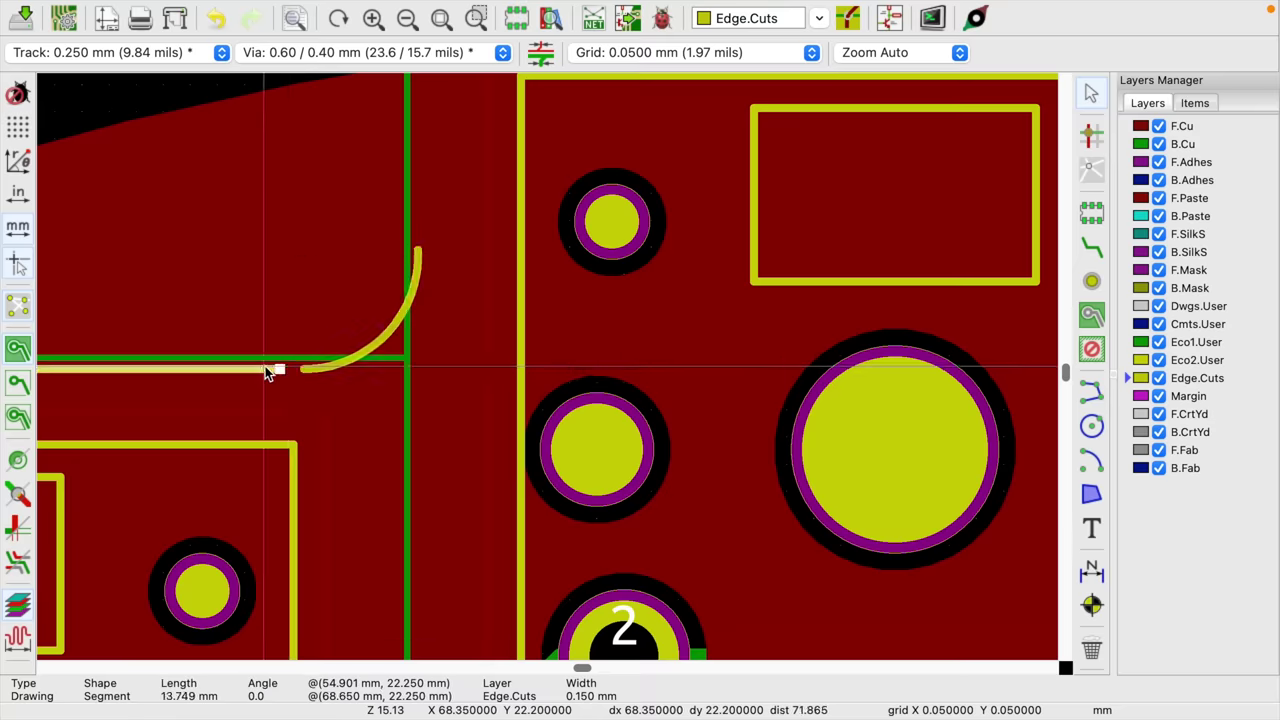
Draw a vertical Edge.Cuts line up the third column's left side and round its upper end with an arc of about 1.8 mm radius
scroll(283, 369, "down", 3)
scroll(500, 371, "right", 5)
right_click(562, 362)
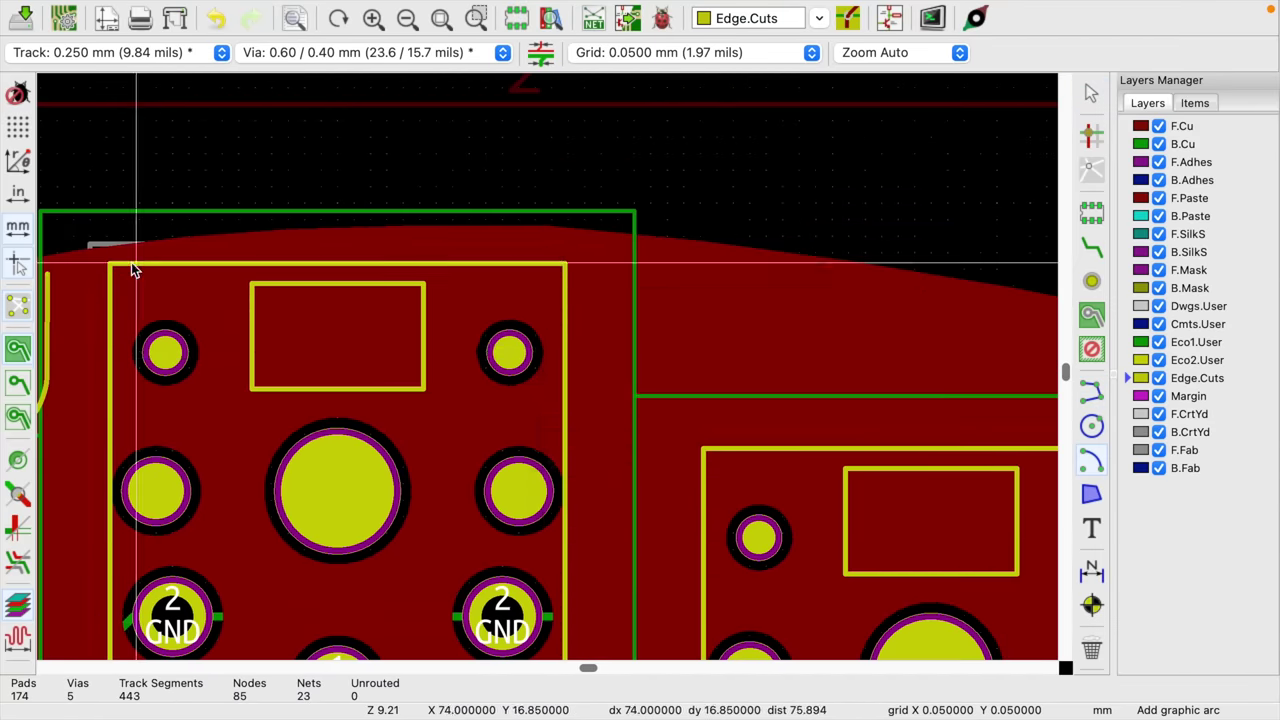
left_click(578, 362)
scroll(549, 357, "left", 5)
key("ctrl+shift+a")
left_click(543, 429)
left_click(543, 370)
left_click(480, 429)
scroll(480, 429, "up", 3)
left_click(616, 440)
scroll(838, 332, "down", 3)
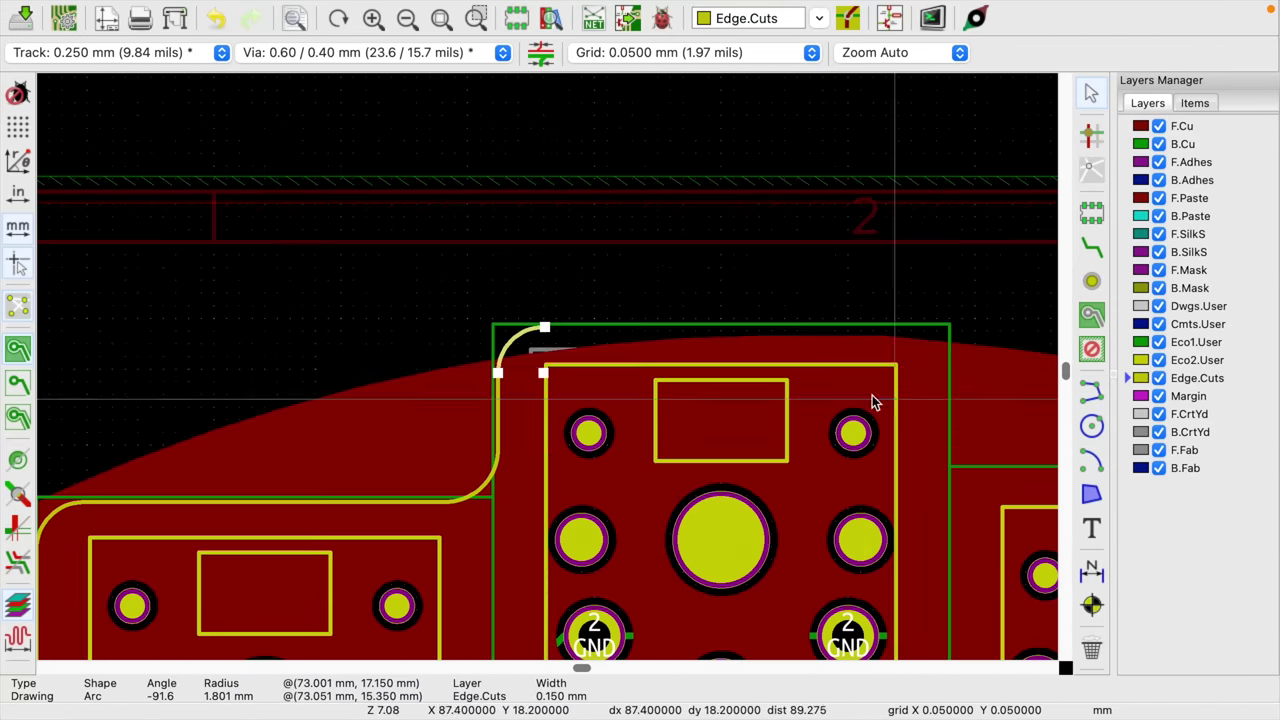
Draw a horizontal Edge.Cuts line above the third column and round its right corner with an arc of about 2.25 mm radius
key("ctrl+shift+l")
left_click(497, 467)
scroll(1037, 501, "right", 5)
double_click(305, 462)
key("ctrl+shift+a")
left_click(305, 530)
left_click(305, 457)
left_click(383, 530)
key("Escape")
left_click(310, 456)
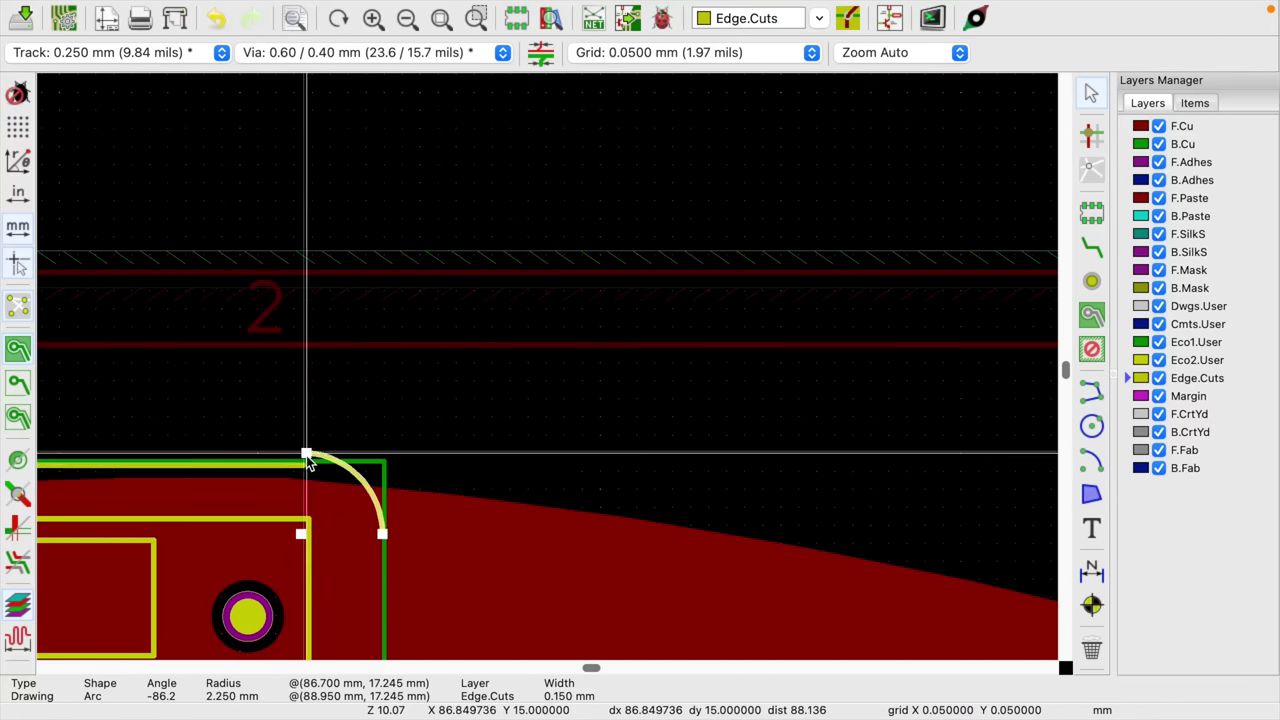
Draw a vertical Edge.Cuts line down the third column's right side and an inner arc curving toward the fourth column's upper edge
scroll(549, 366, "down", 2)
scroll(514, 280, "up", 3)
key("ctrl+shift+l")
left_click(514, 283)
double_click(514, 354)
key("ctrl+shift+a")
left_click(580, 352)
left_click(514, 354)
left_click(586, 419)
Draw a horizontal Edge.Cuts line above the fourth column, starting at the inner arc
key("ctrl+shift+l")
left_click(586, 419)
scroll(860, 426, "right", 6)
double_click(506, 513)
Try to round the fourth column's upper right corner with an Edge.Cuts arc reaching down to the fifth column's level
key("ctrl+shift+a")
left_click(512, 525)
left_click(605, 527)
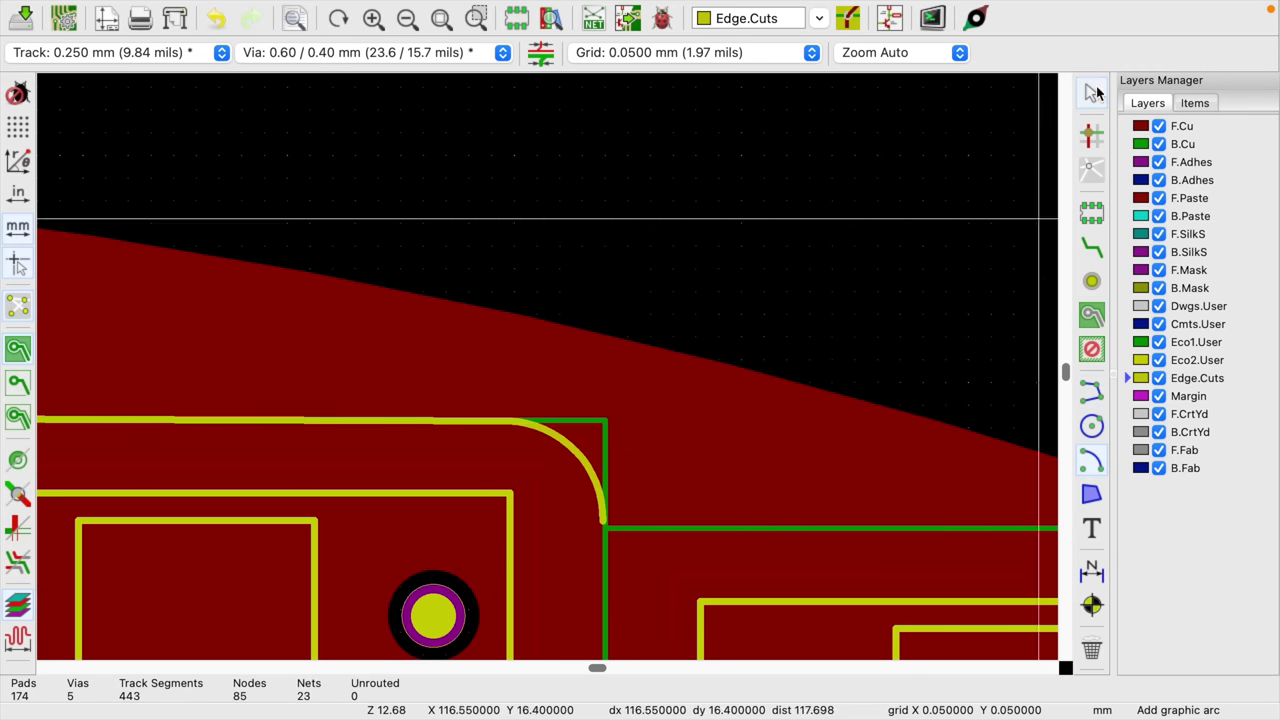
Shape the fourth column's upper right corner with a smaller Edge.Cuts arc of about 1.2 mm radius
scroll(547, 365, "down", 3)
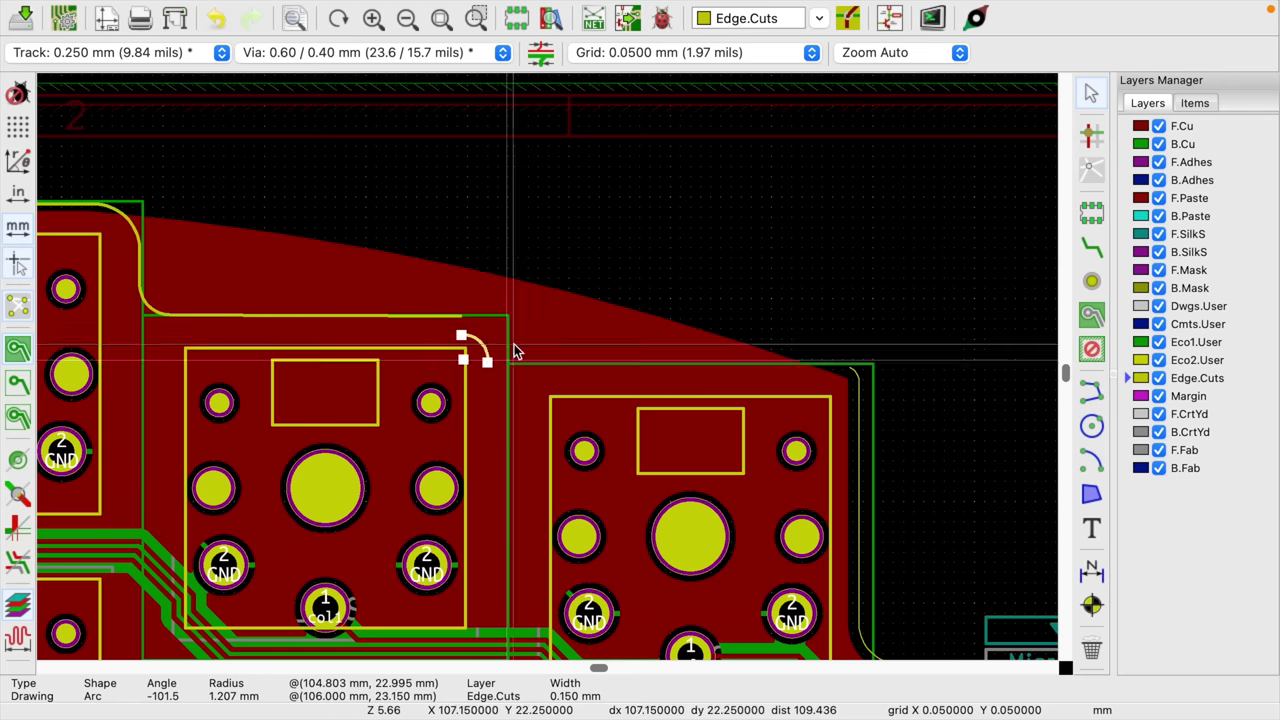
scroll(495, 335, "up", 3)
left_click(485, 343)
key("ctrl+shift+c")
Draw a horizontal Edge.Cuts line above the fifth column, joining the step's inner arc to the existing right corner arc
key("ctrl+shift+l")
scroll(471, 363, "down", 3)
scroll(471, 363, "up", 3)
left_click(474, 362)
scroll(718, 350, "right", 5)
key("Escape")
scroll(862, 318, "down", 8)
scroll(760, 271, "up", 4)
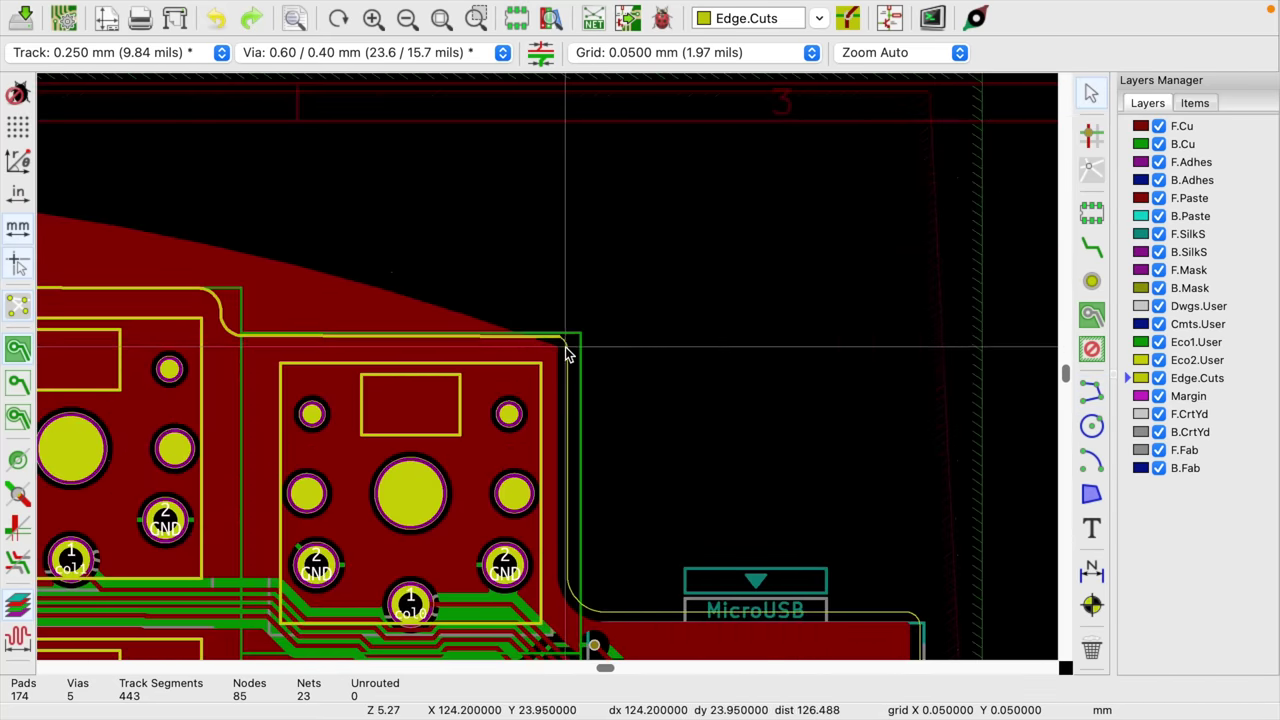
Activate the B.SilkS layer and delete the ferris_broom logo footprint from the back of the board
scroll(548, 372, "down", 3)
scroll(548, 372, "down", 2)
scroll(548, 372, "up", 3)
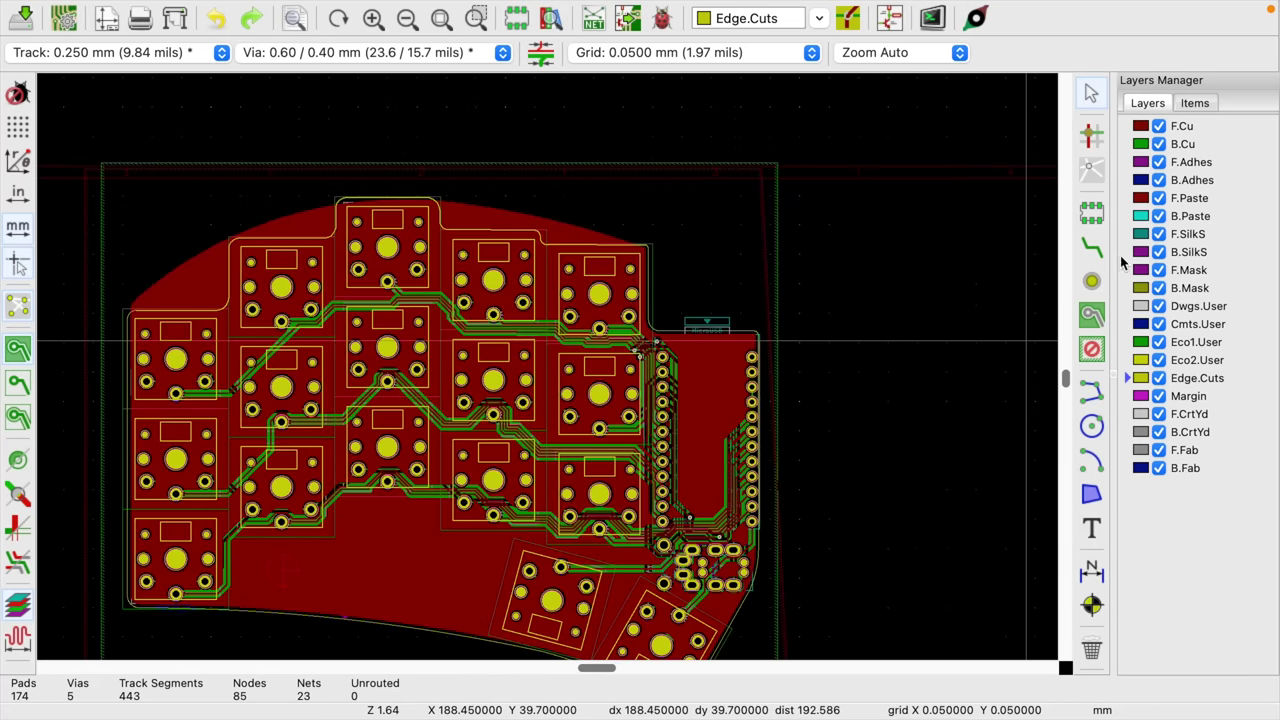
left_click(1128, 254)
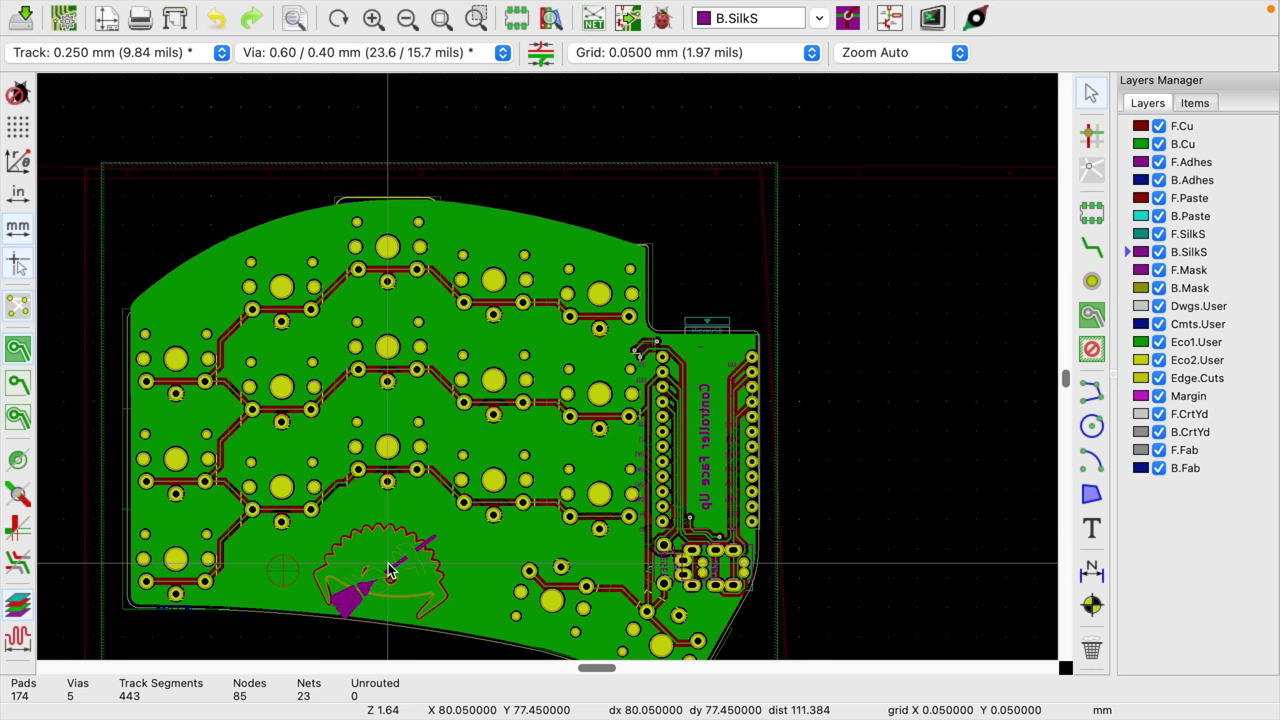
left_click(357, 600)
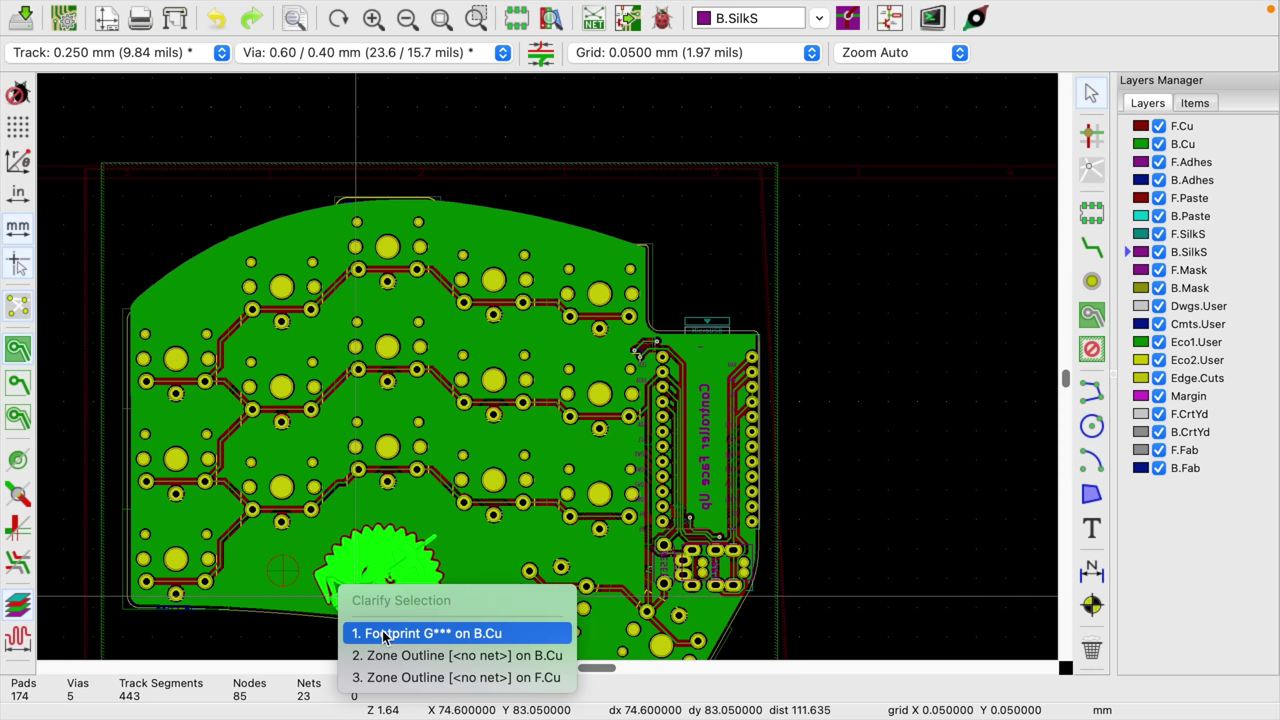
left_click(380, 633)
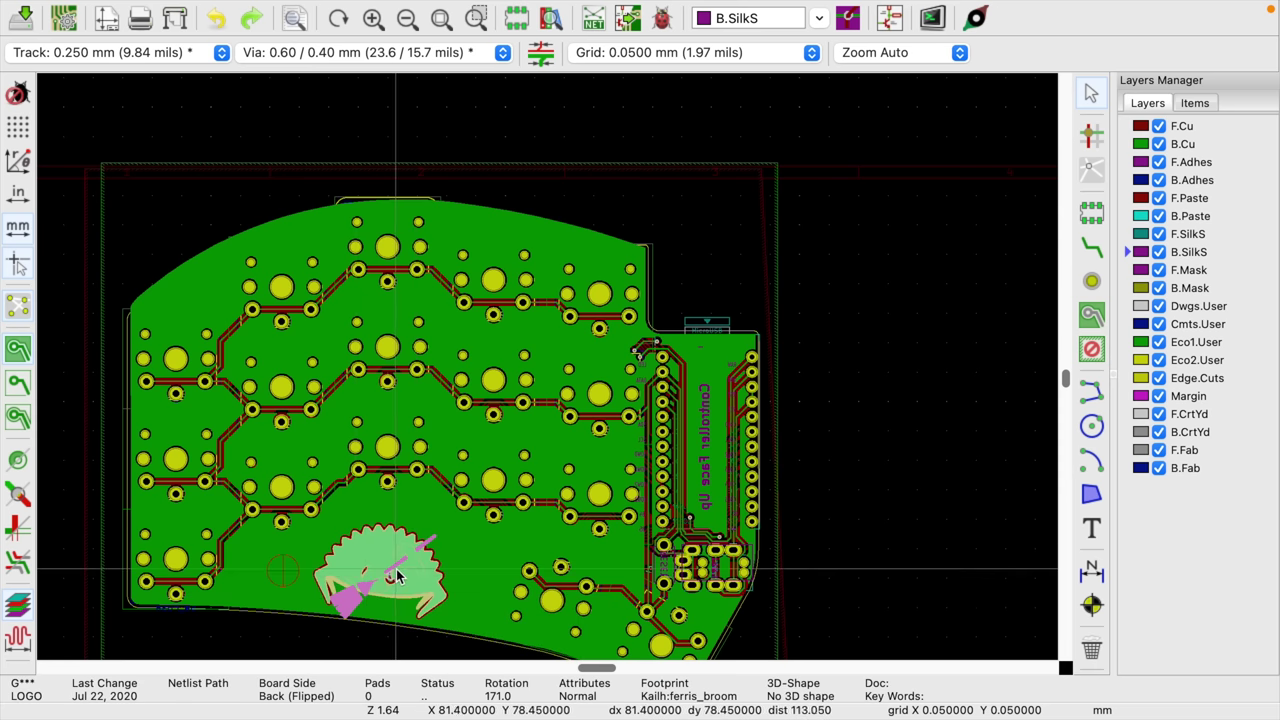
key("Escape")
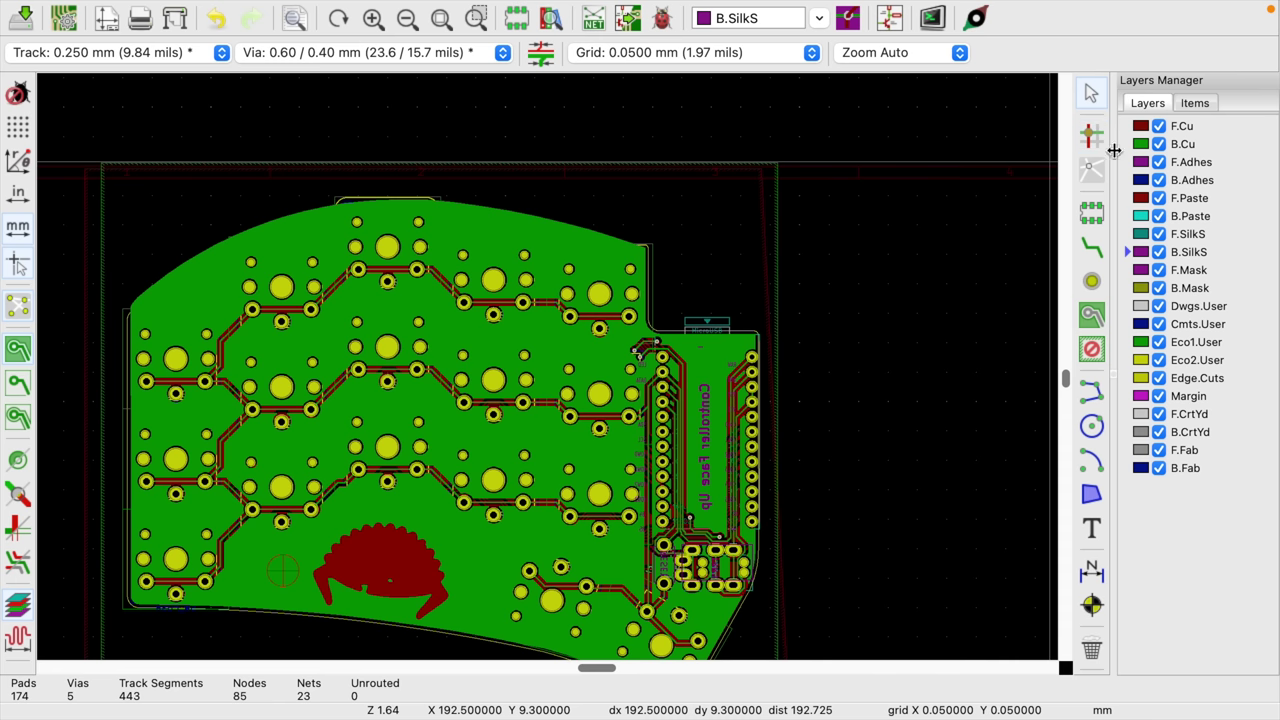
Show the B.Cu layer in high contrast, and unfill and refill all copper zones to follow the new outline
left_click(17, 566)
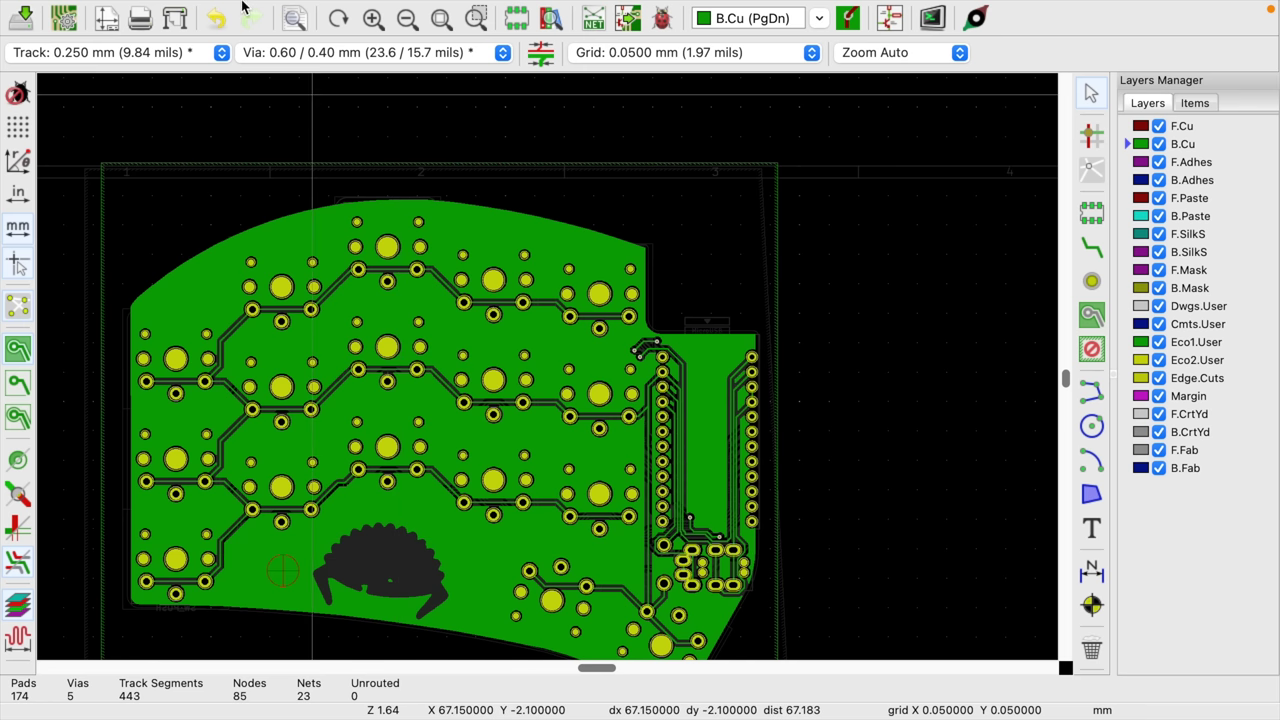
left_click(165, 11)
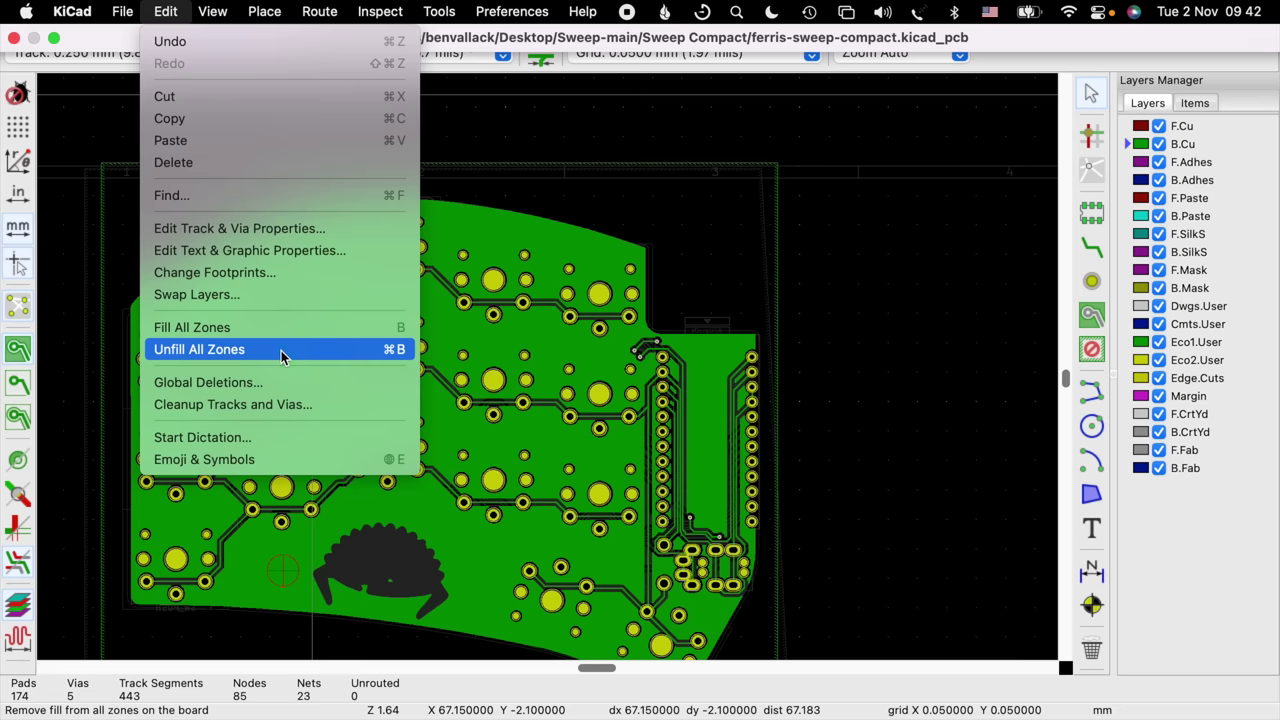
left_click(200, 349)
left_click(180, 10)
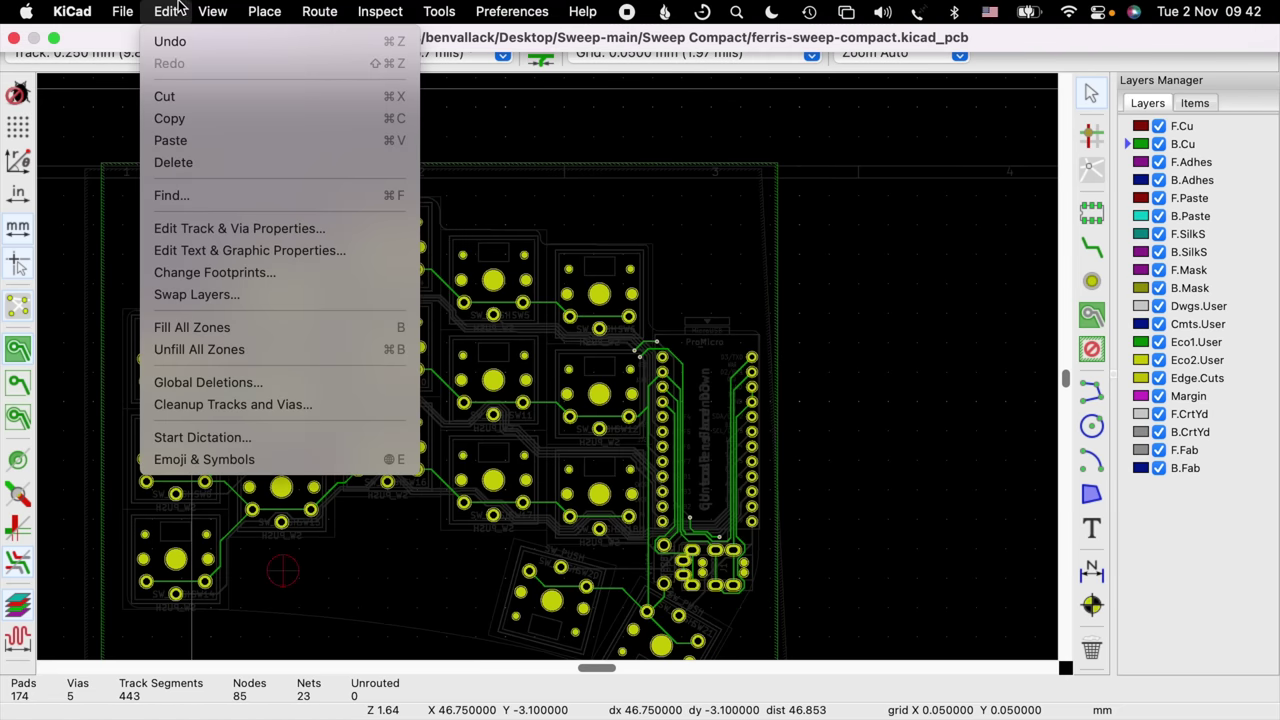
left_click(212, 331)
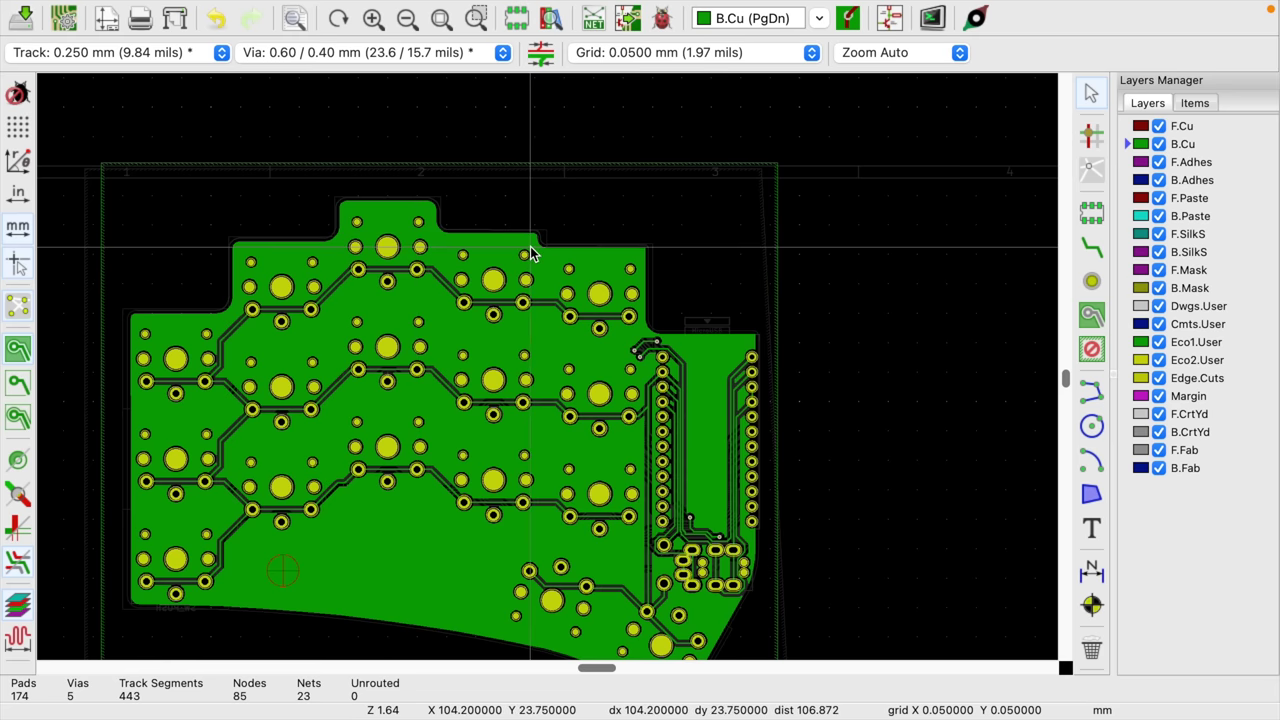
Open the board in the 3D viewer to inspect its new outline
left_click(212, 11)
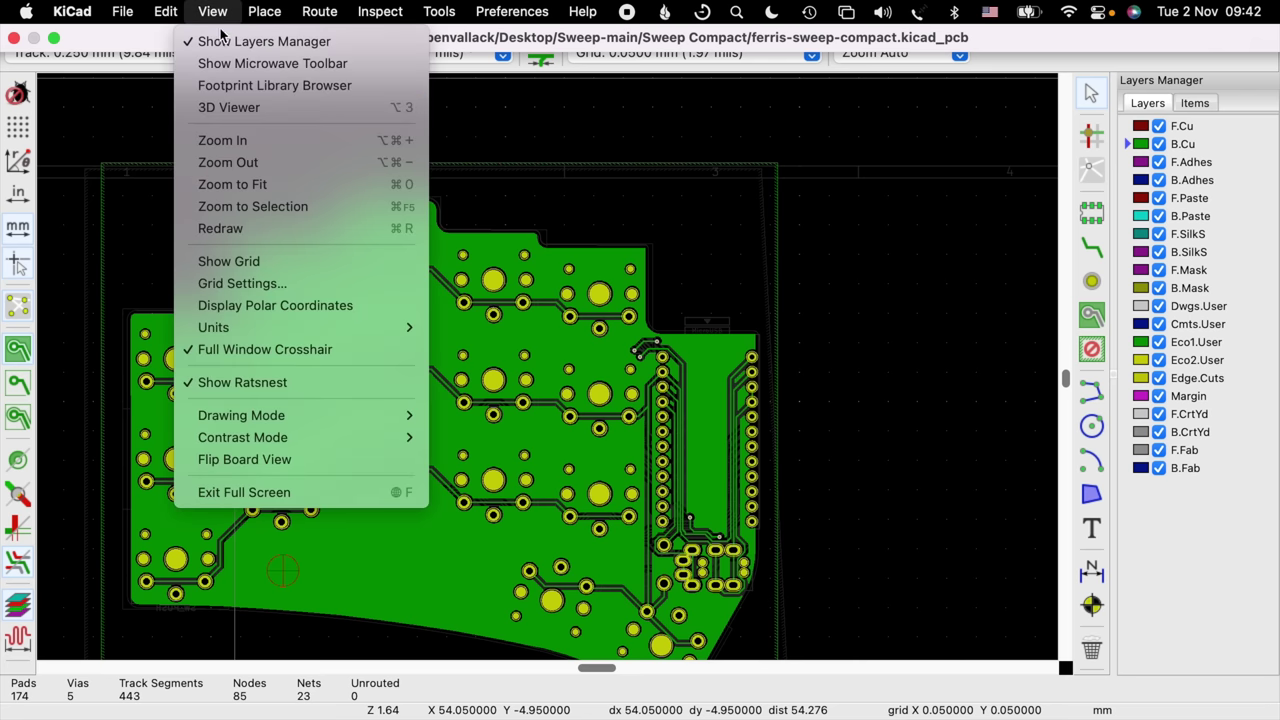
left_click(226, 110)
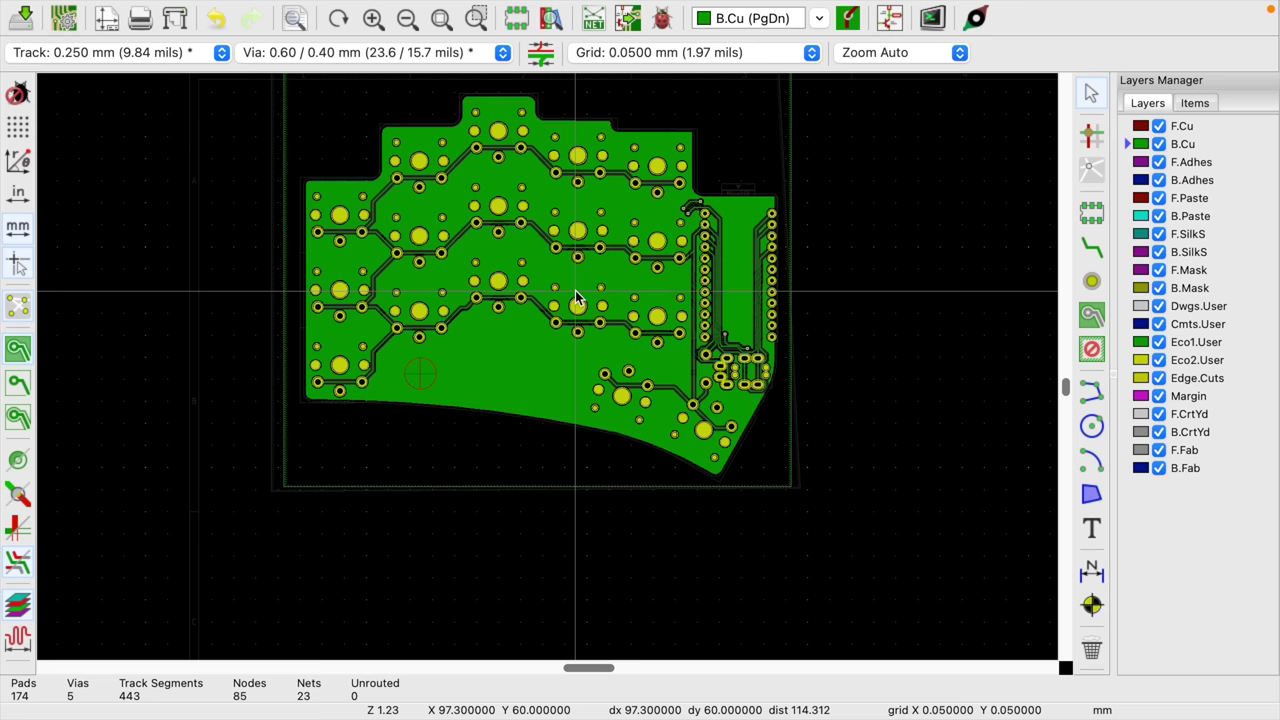
Switch to the KiCad project window, open the Bitmap to Component Converter, and move its window fully into view
key("super+Tab")
left_click(735, 119)
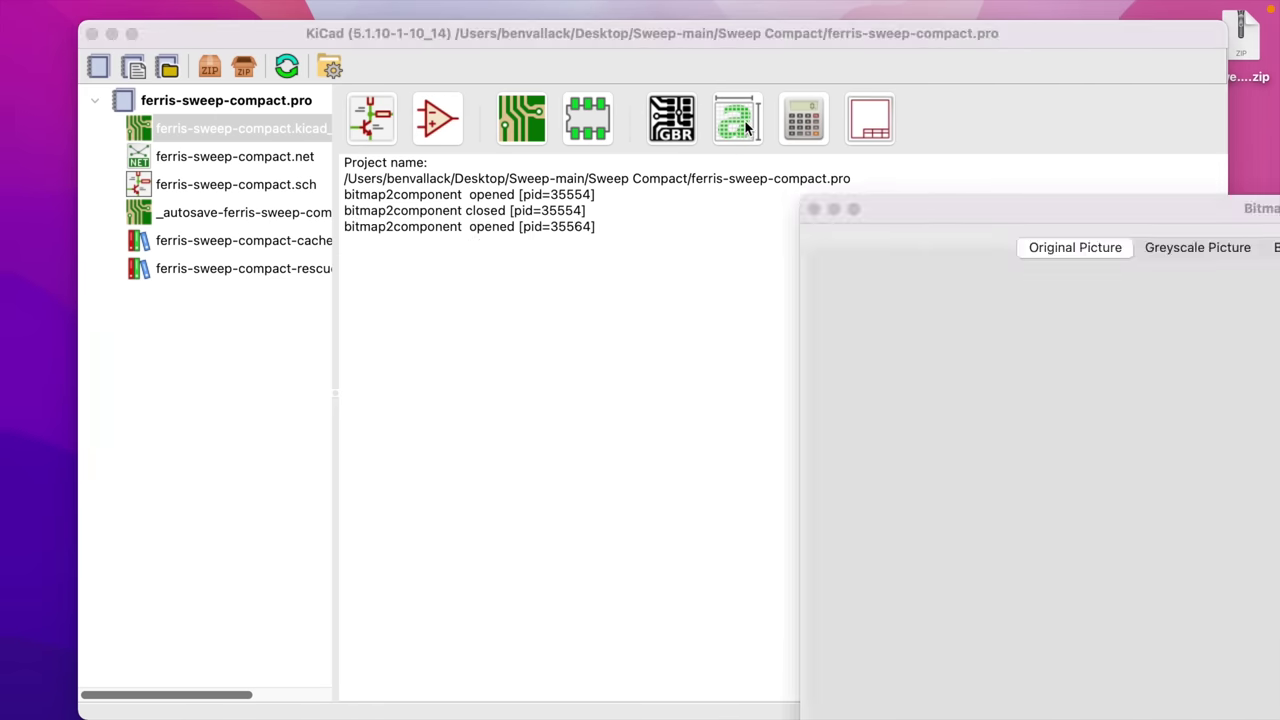
left_click_drag(898, 209, 263, 39)
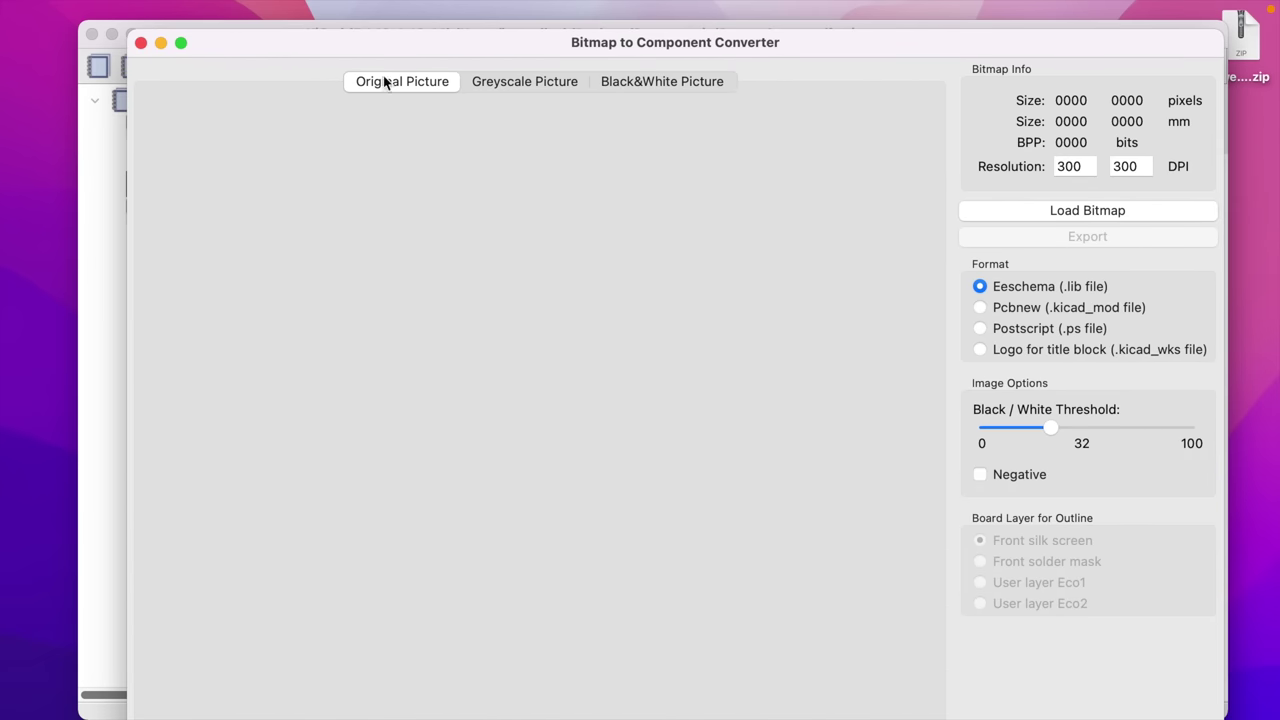
Load monnlander.jpg from the Desktop into the converter and set its resolution to 300 by 300 DPI
left_click(1038, 218)
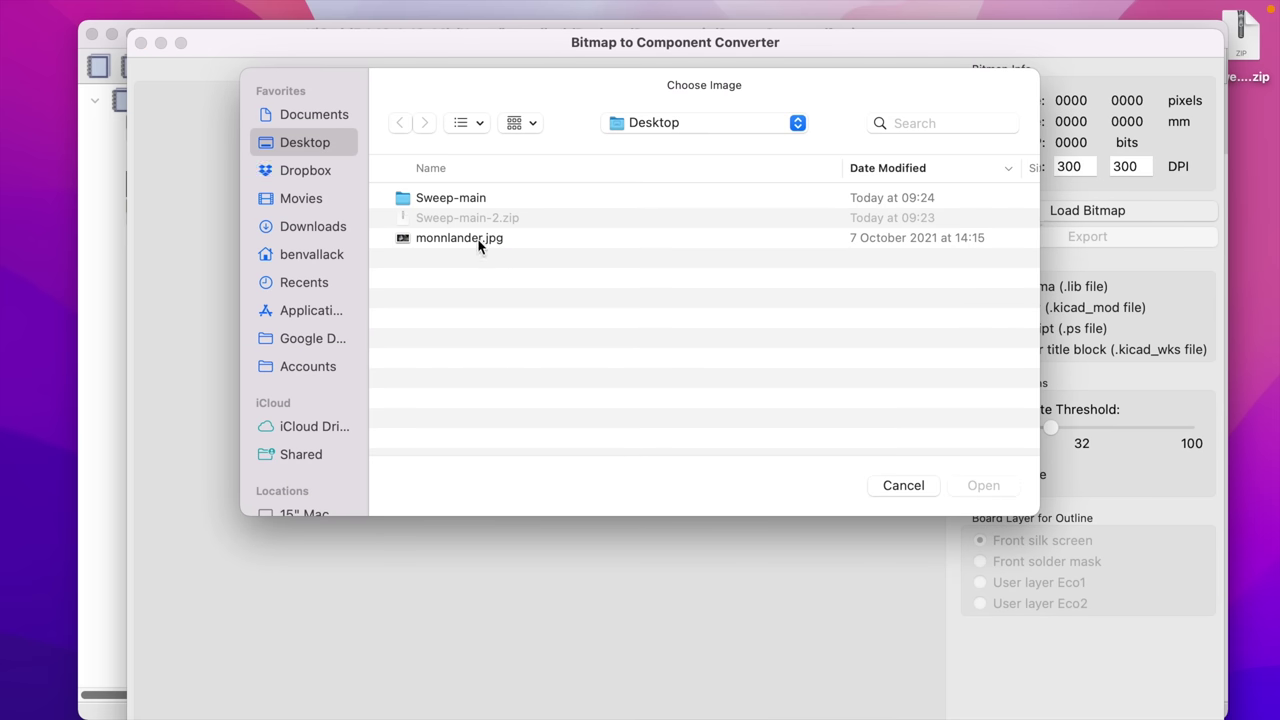
double_click(478, 241)
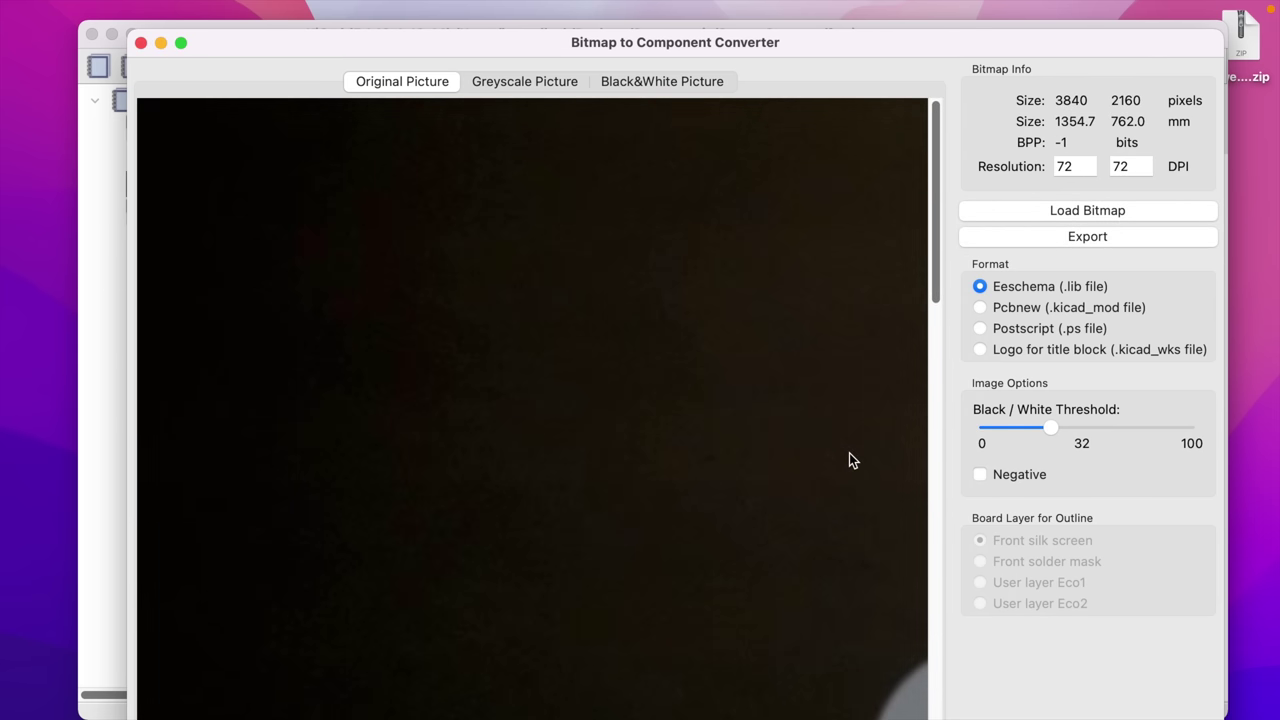
left_click(941, 482)
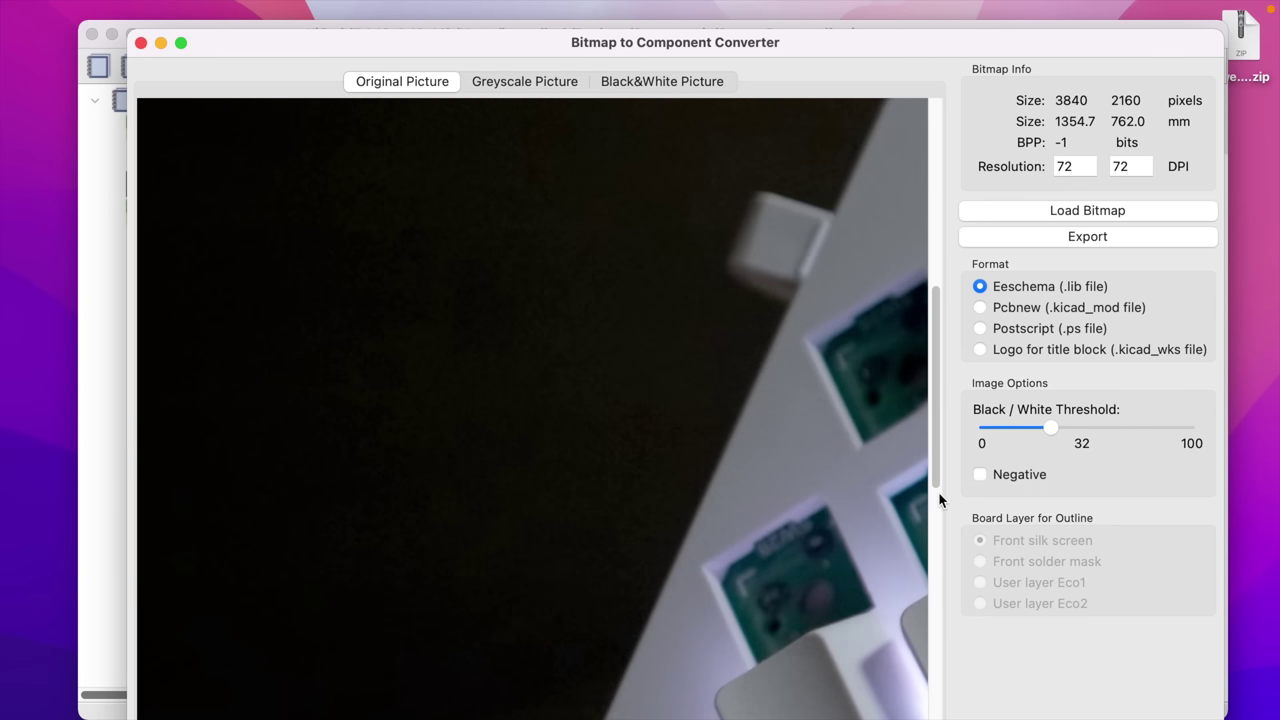
left_click_drag(936, 480, 934, 554)
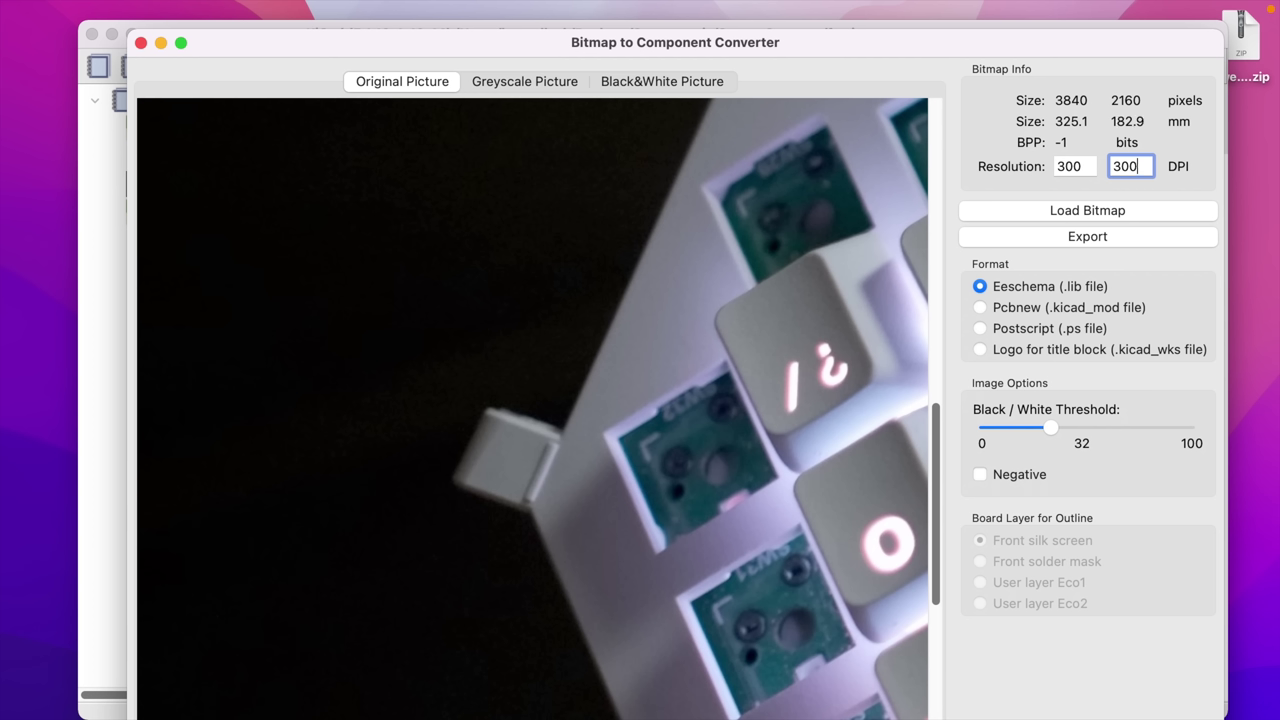
Set the output format to Pcbnew (.kicad_mod file) and export the image as a front silk screen footprint named silk
left_click(1010, 309)
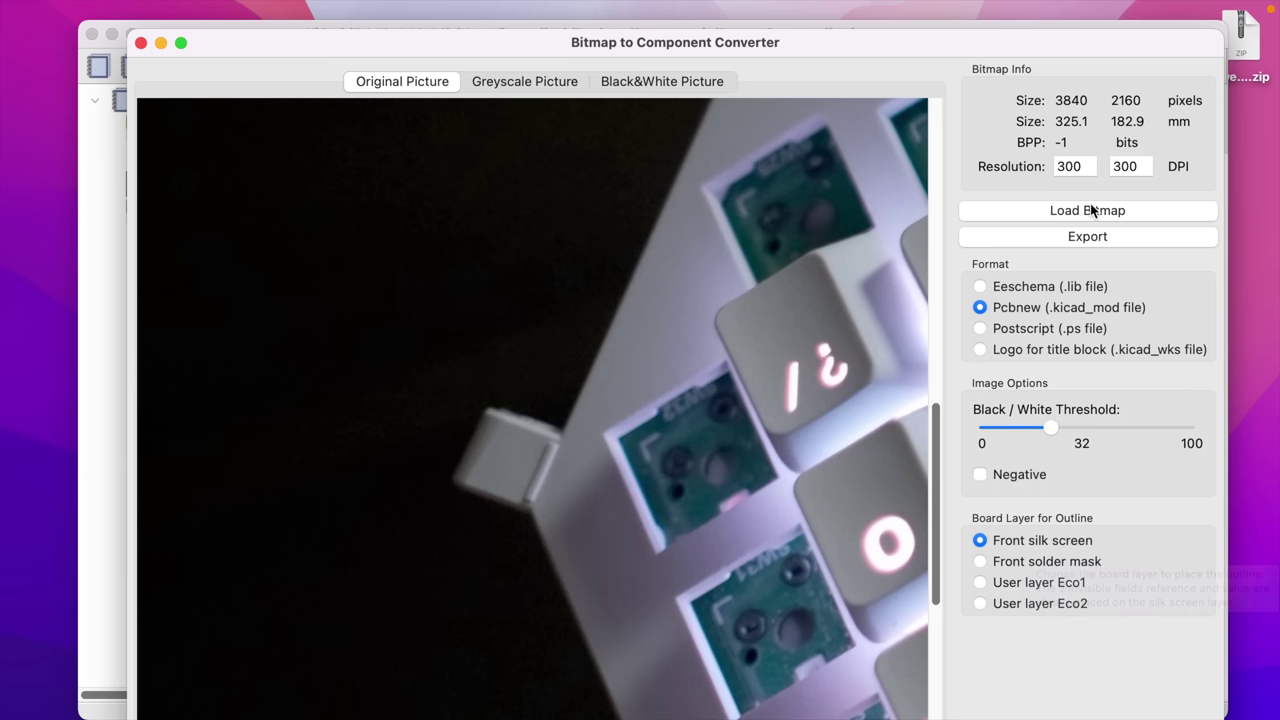
left_click(1088, 237)
type("silk")
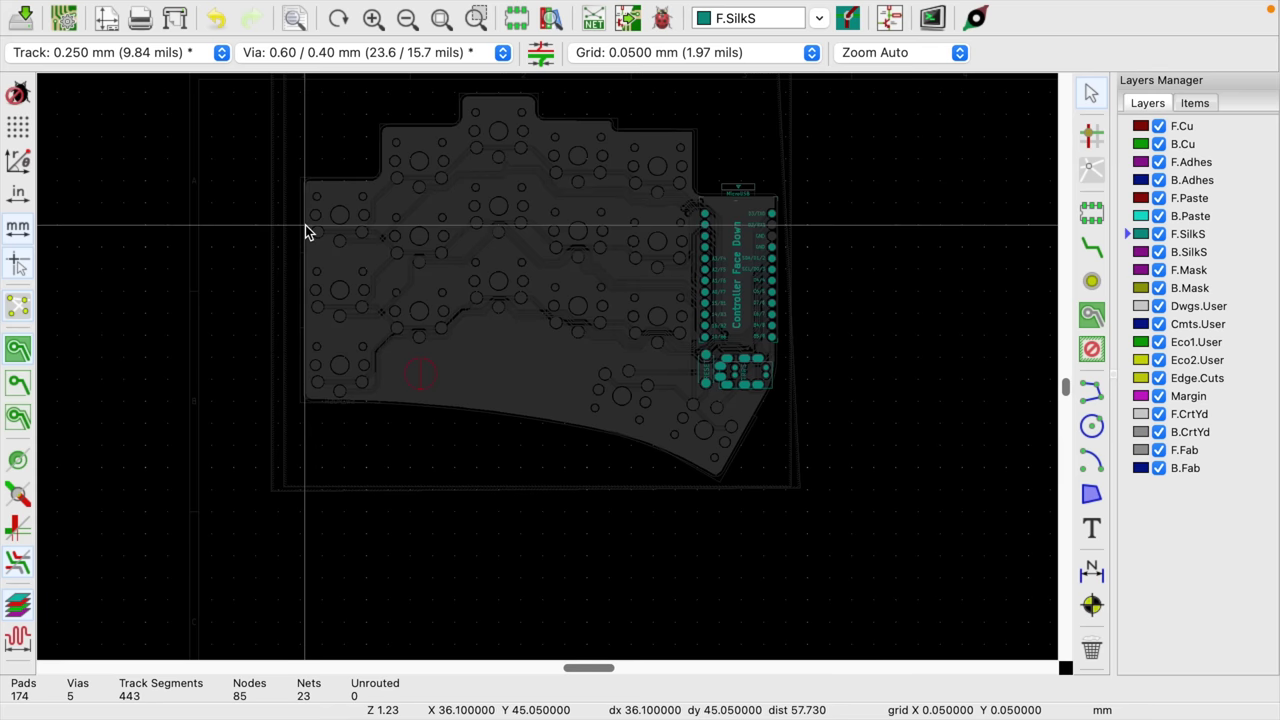
Switch to the Pcbnew board window and place the silk footprint from the Desktop library over the keyboard outline
mouse_move(390, 6)
left_click(272, 11)
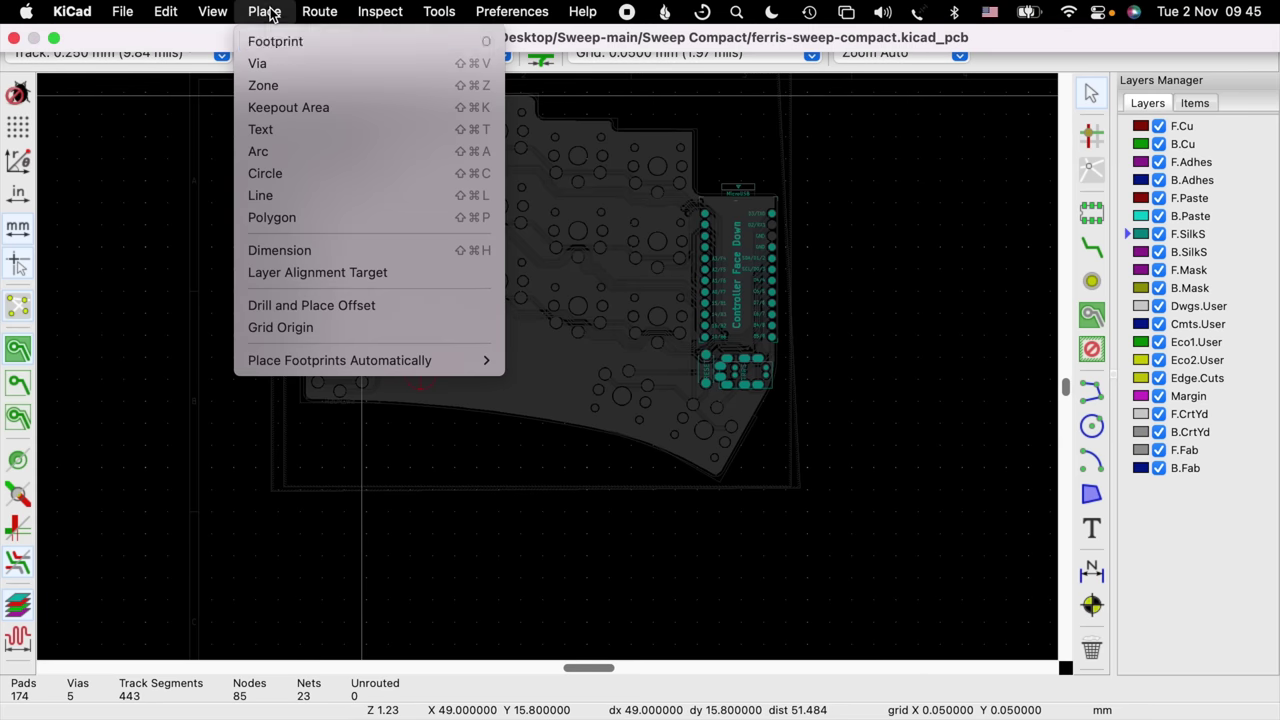
left_click(278, 45)
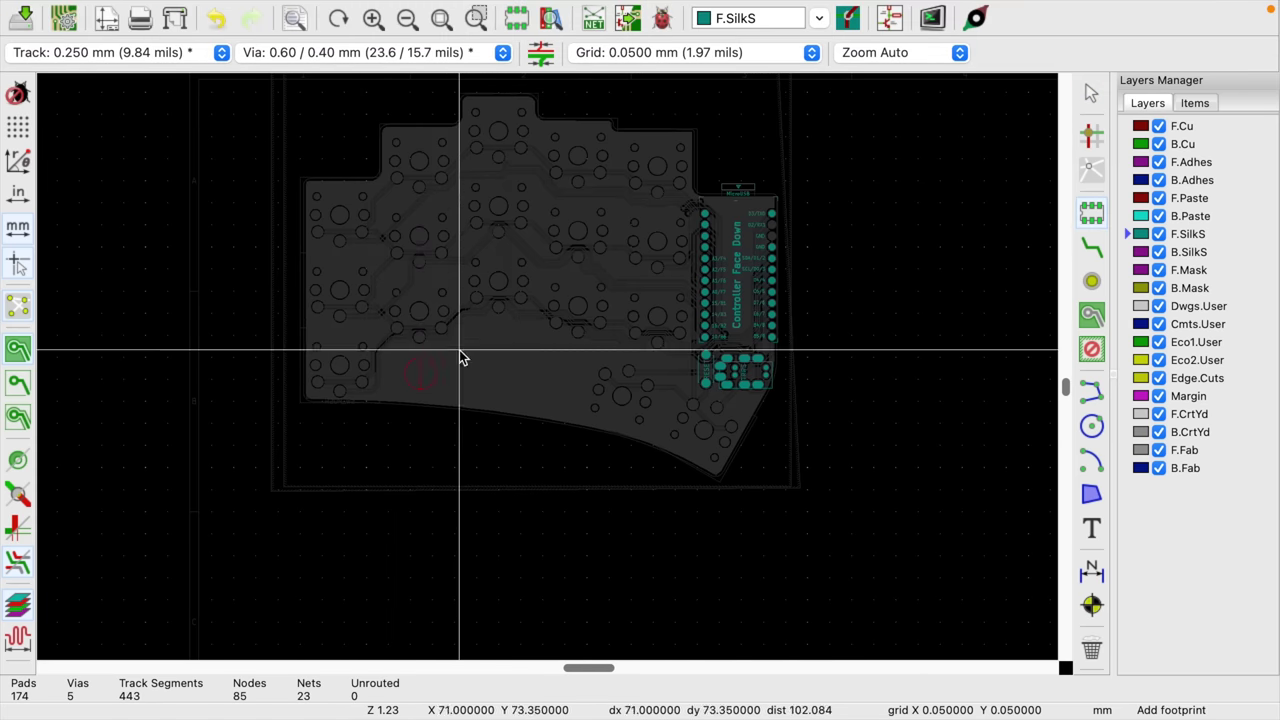
left_click(440, 253)
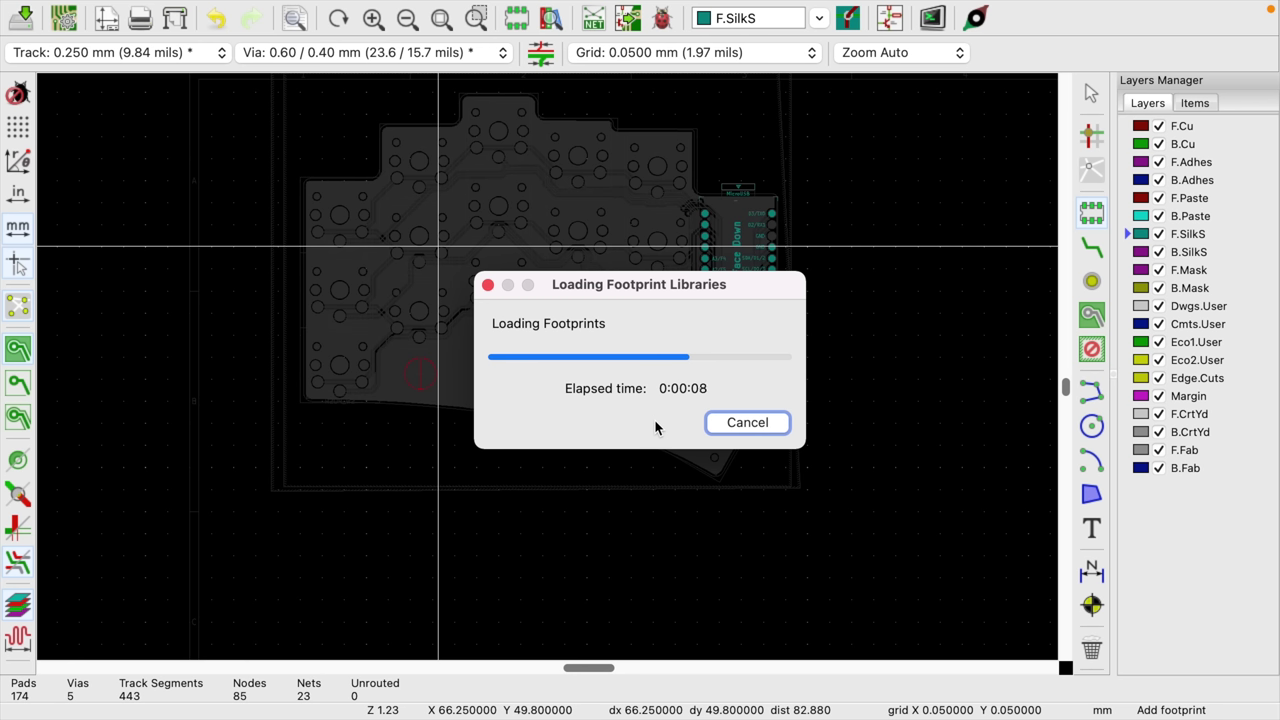
type("silk")
left_click(226, 116)
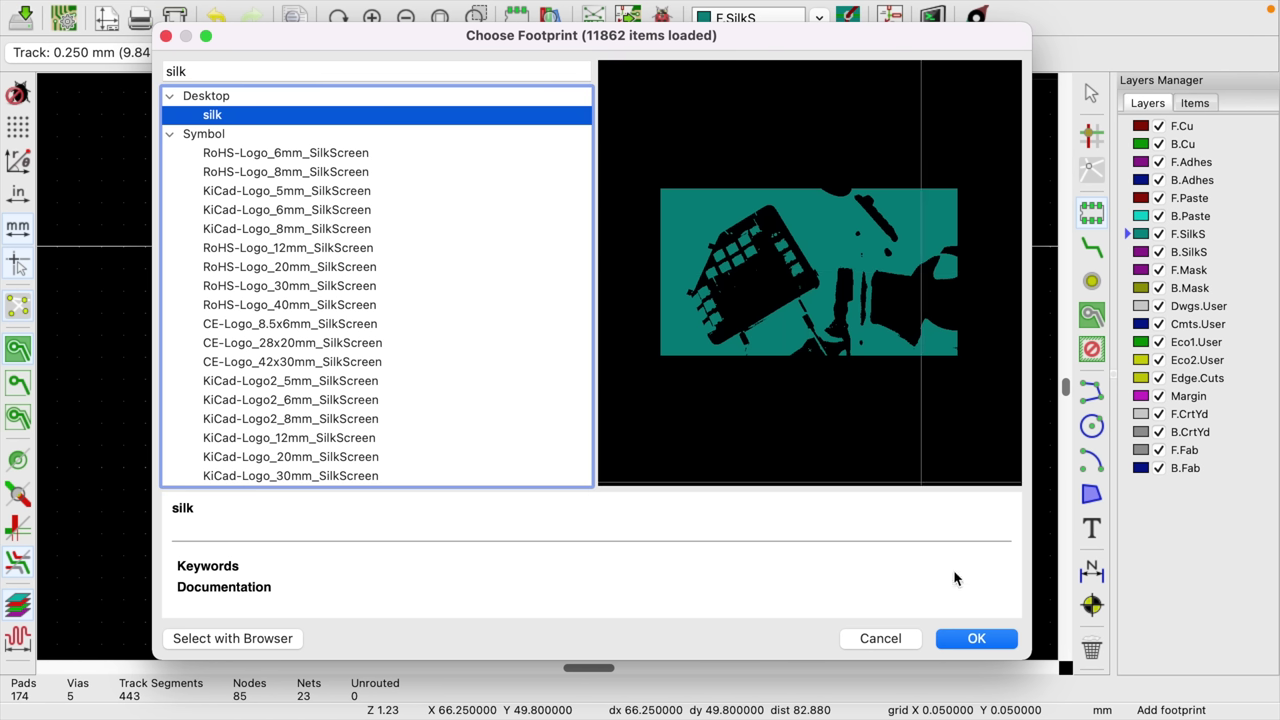
left_click(978, 638)
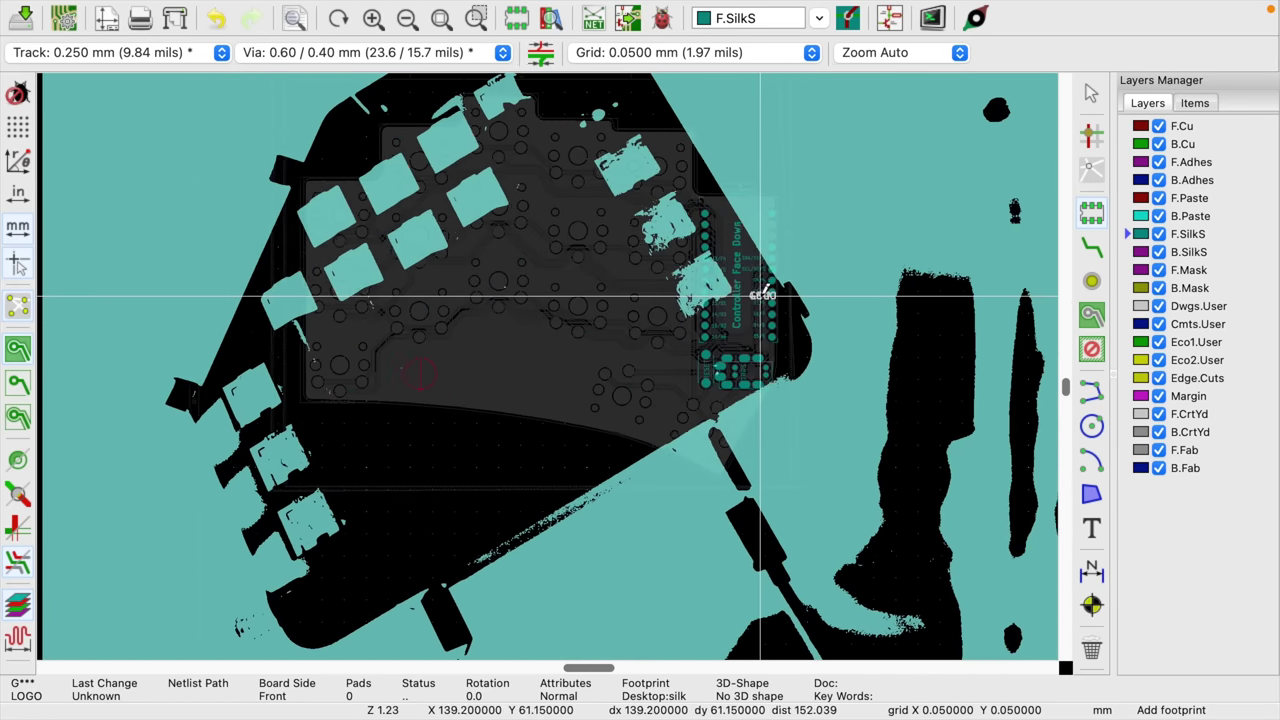
left_click(803, 304)
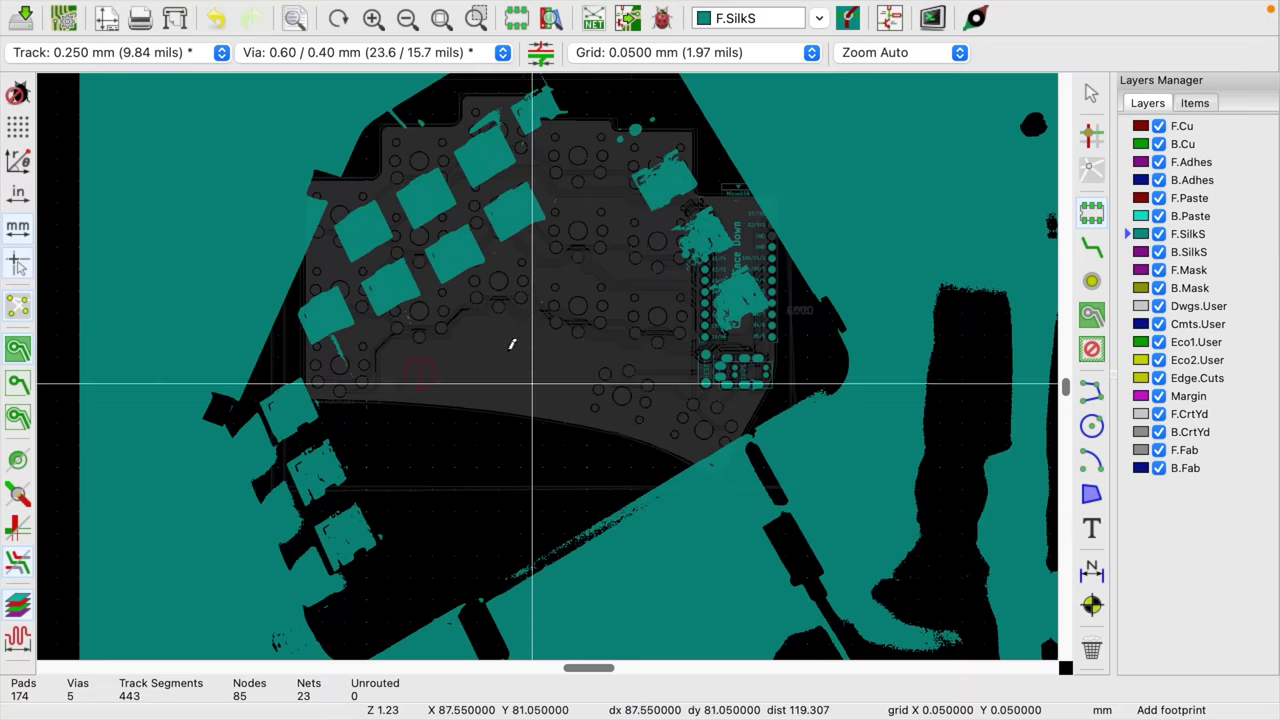
Inspect the placed silkscreen image over the board in the 3D viewer, and close the viewer
scroll(548, 372, "down", 3)
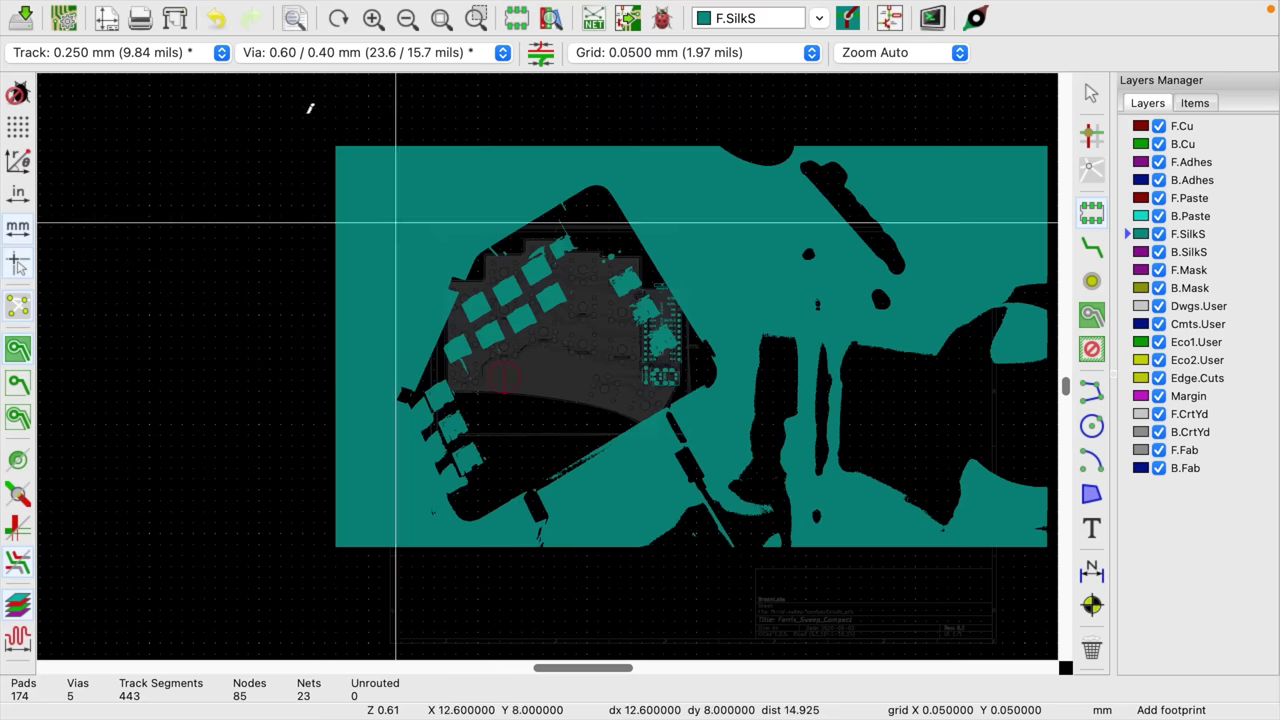
left_click(212, 11)
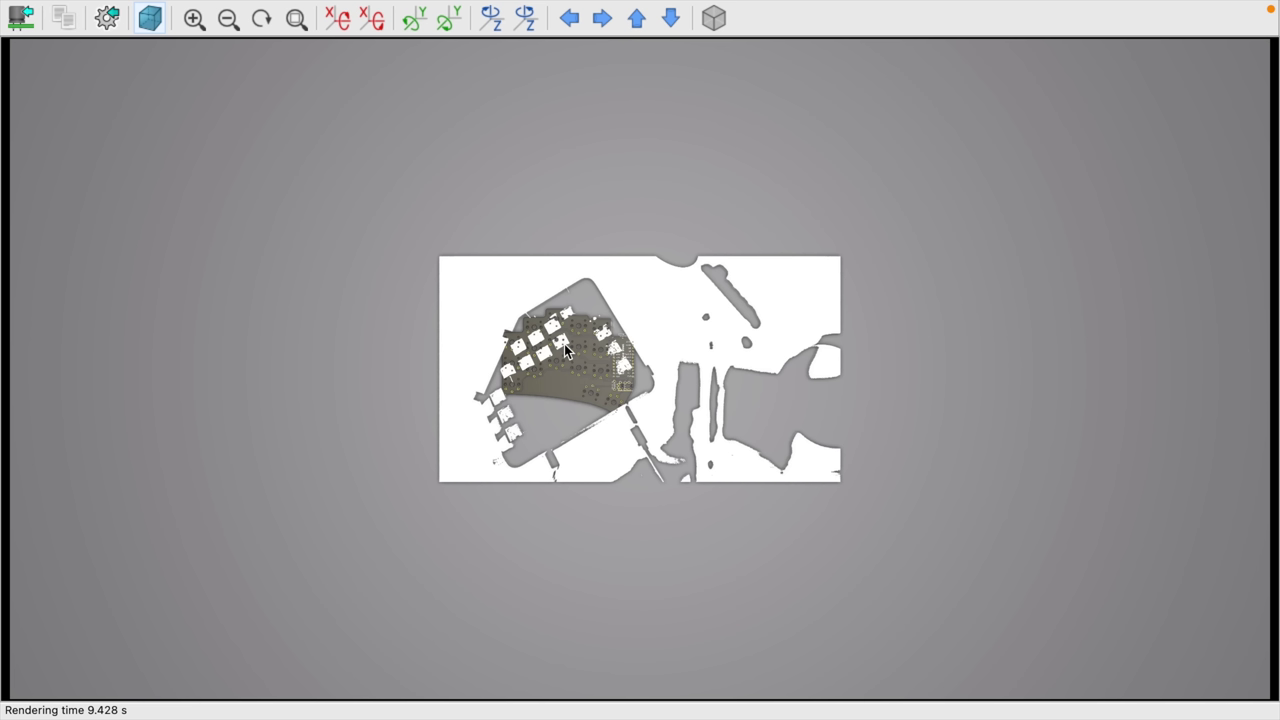
scroll(550, 337, "up", 5)
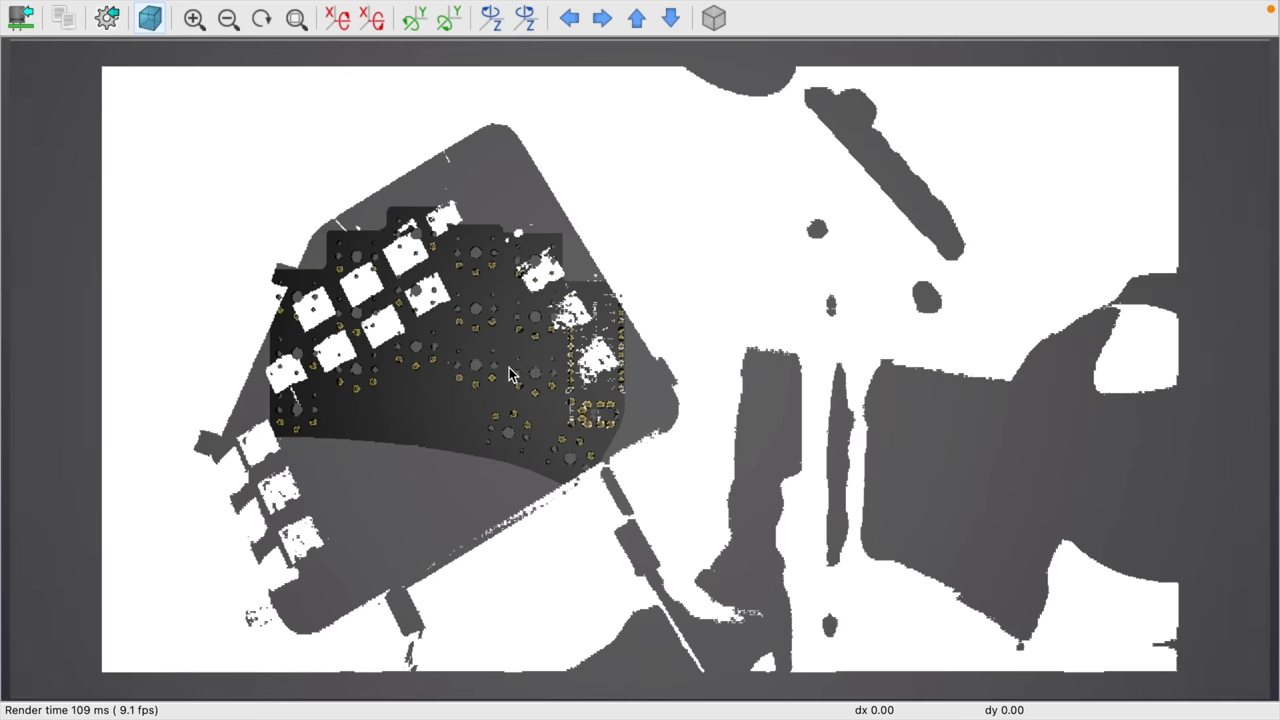
key("super+w")
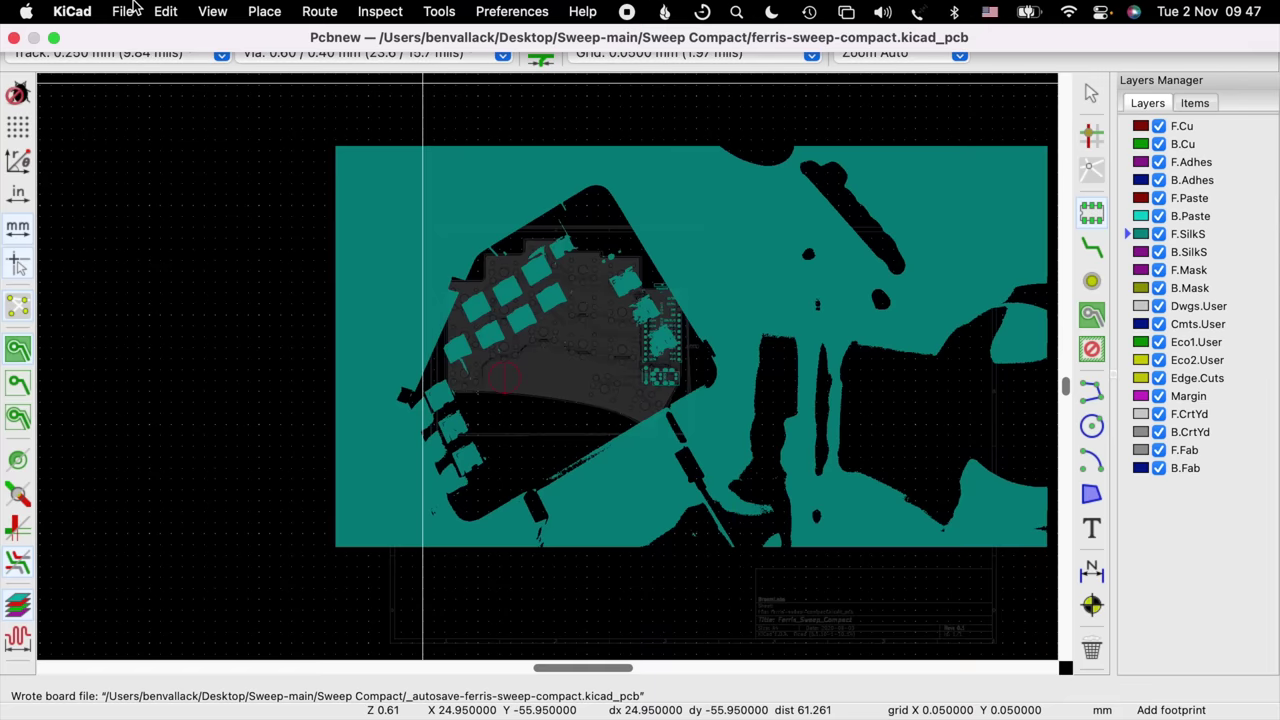
Generate the Excellon drill files into the gerber/ folder and plot the board's Gerber layers there
left_click(124, 11)
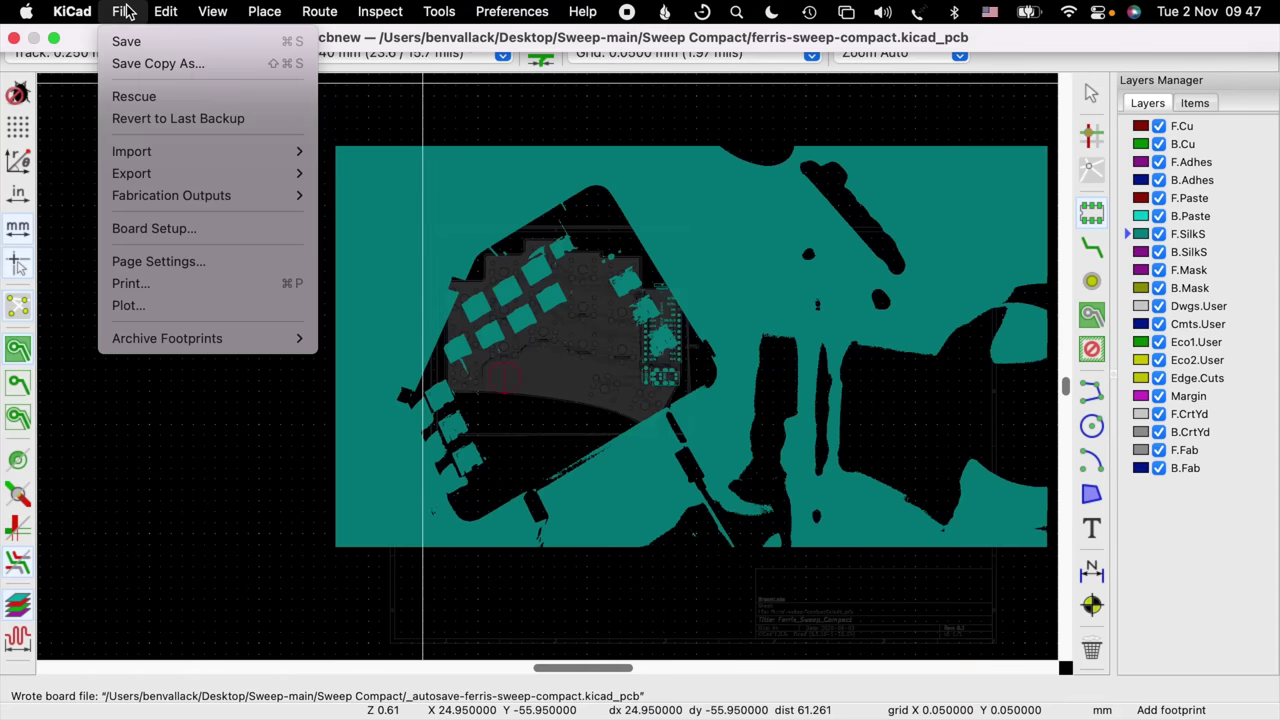
left_click(155, 309)
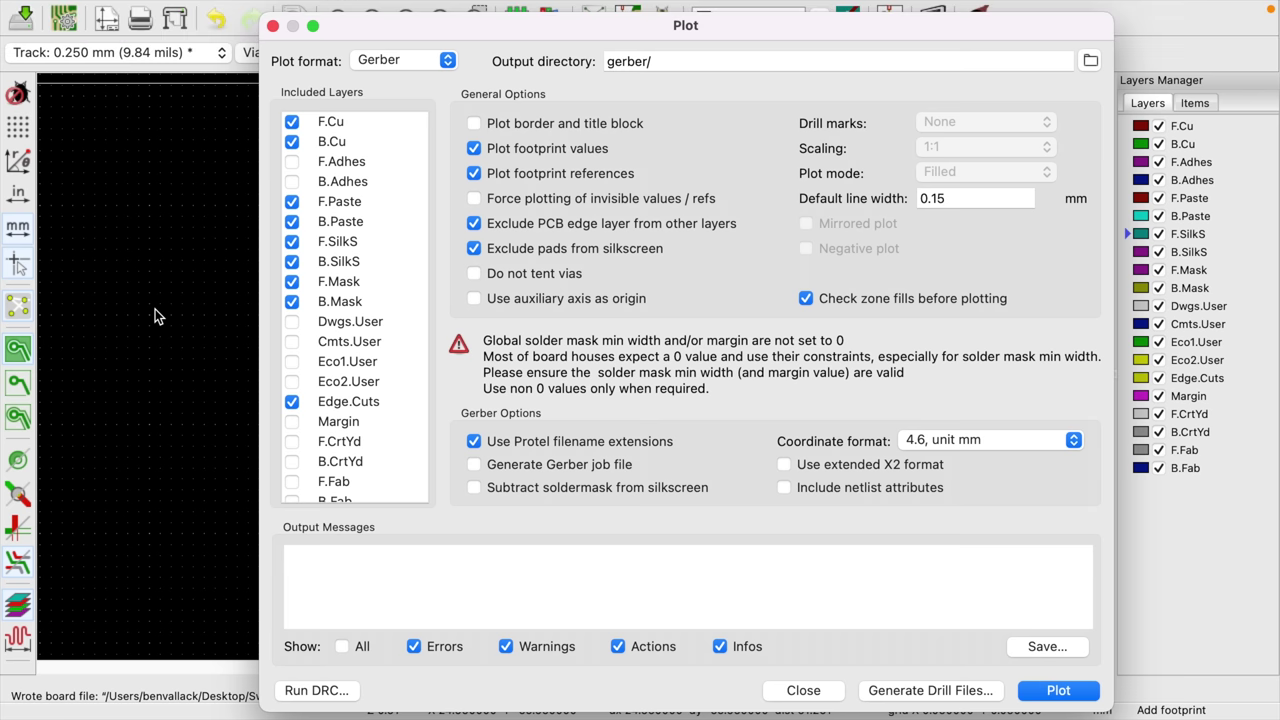
left_click(929, 698)
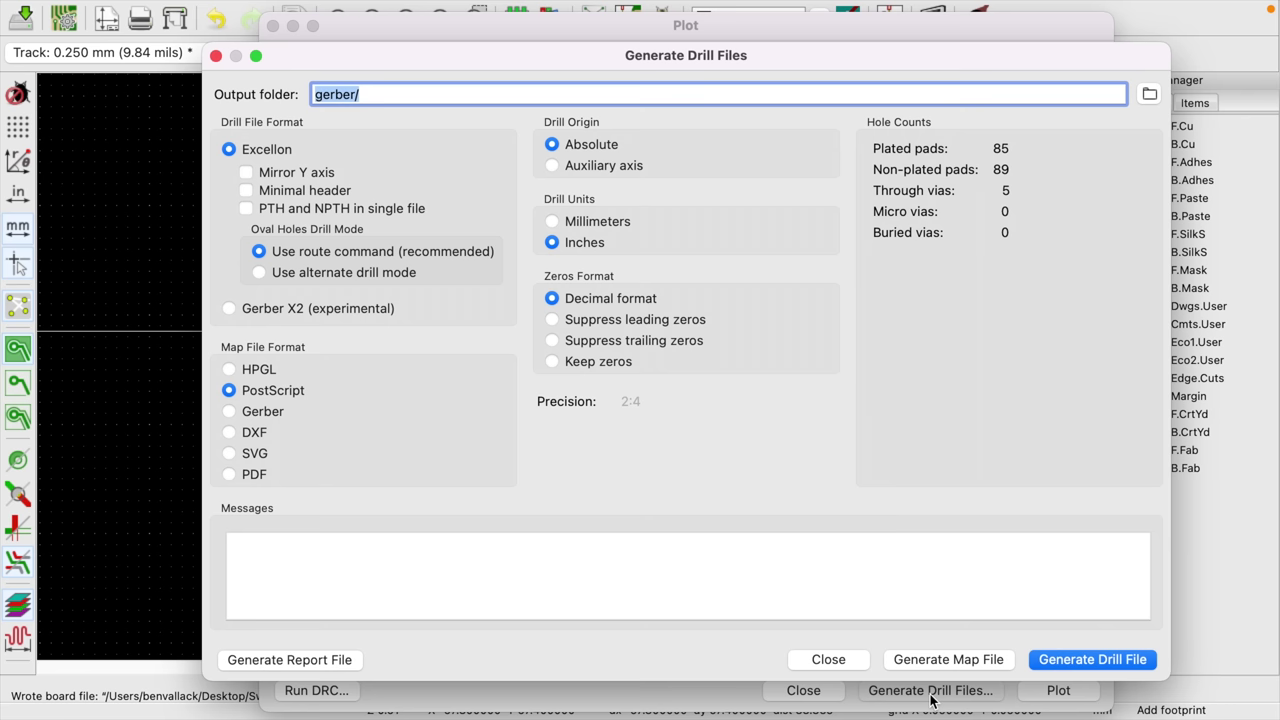
left_click(1100, 660)
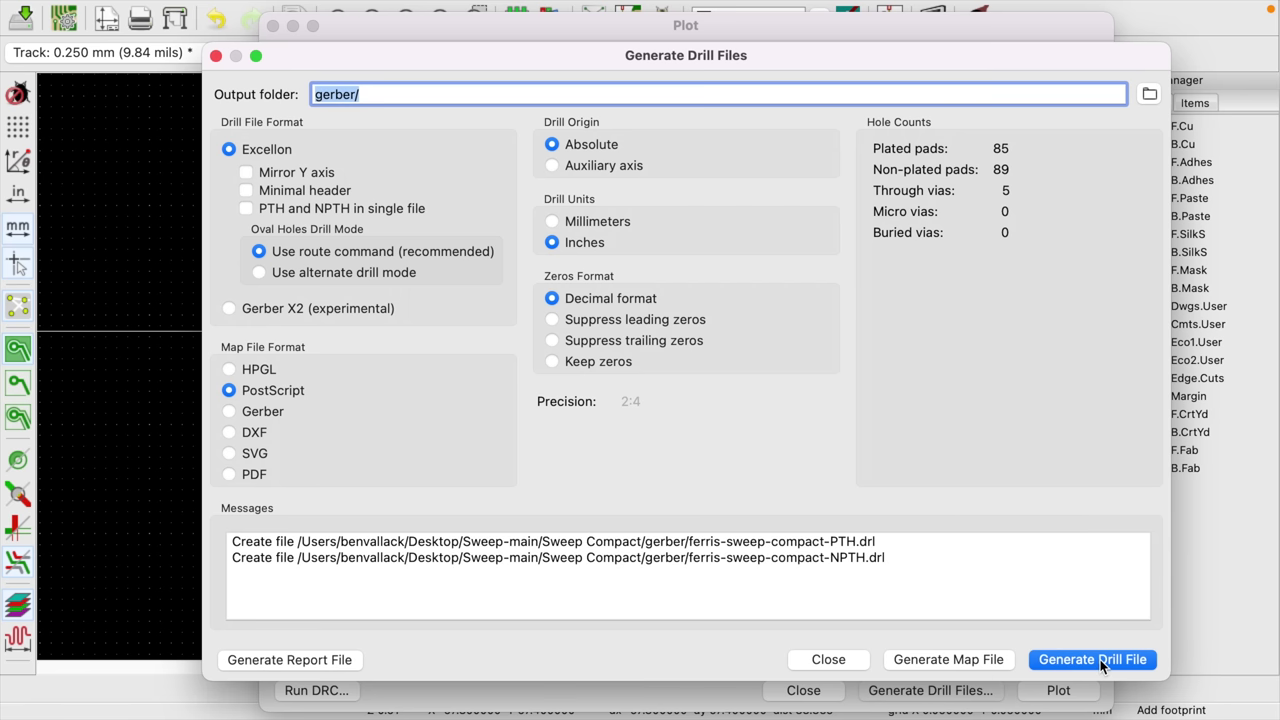
left_click(826, 660)
left_click(1058, 691)
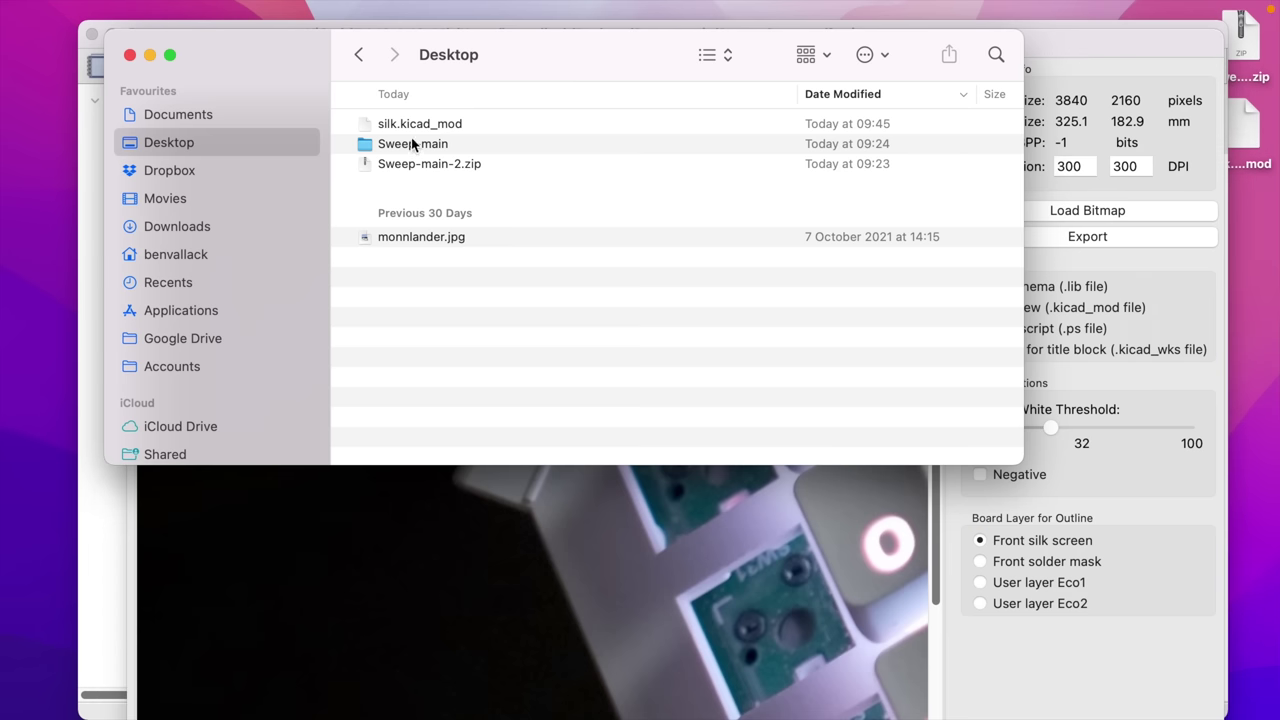
In Finder, open Sweep-main > Sweep Compact and compress the gerber folder into a ZIP archive
double_click(411, 143)
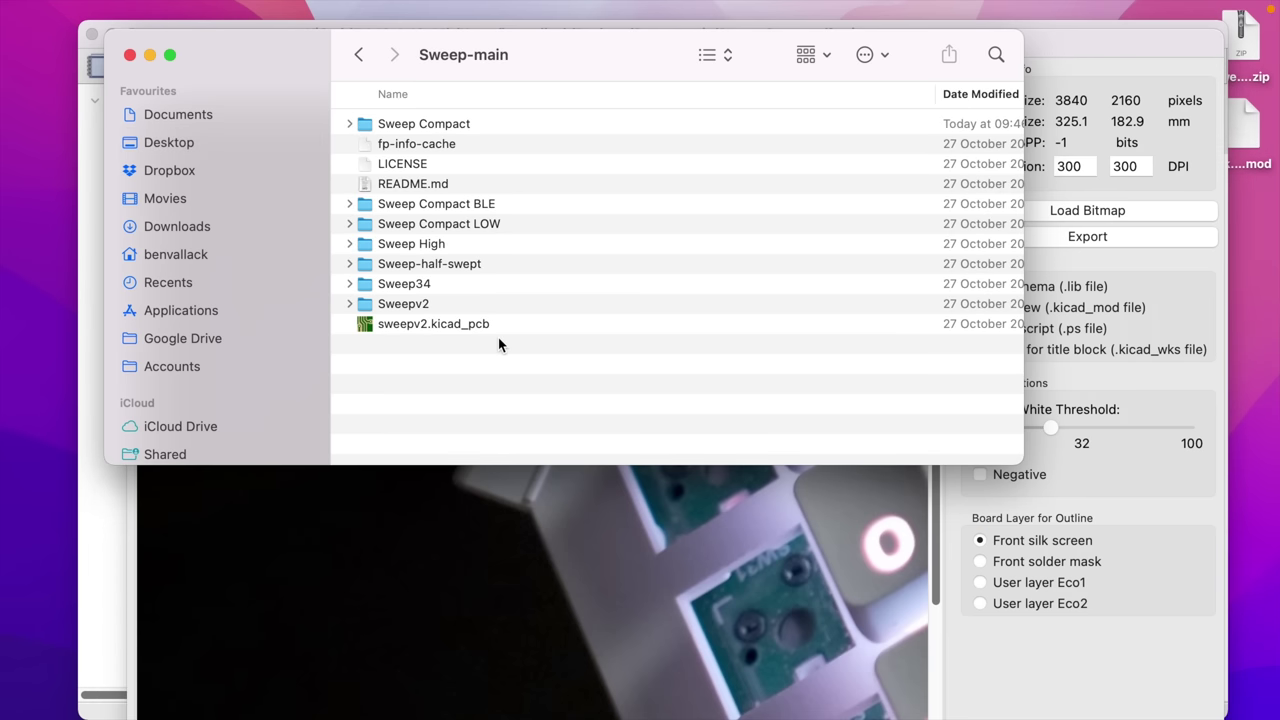
double_click(442, 125)
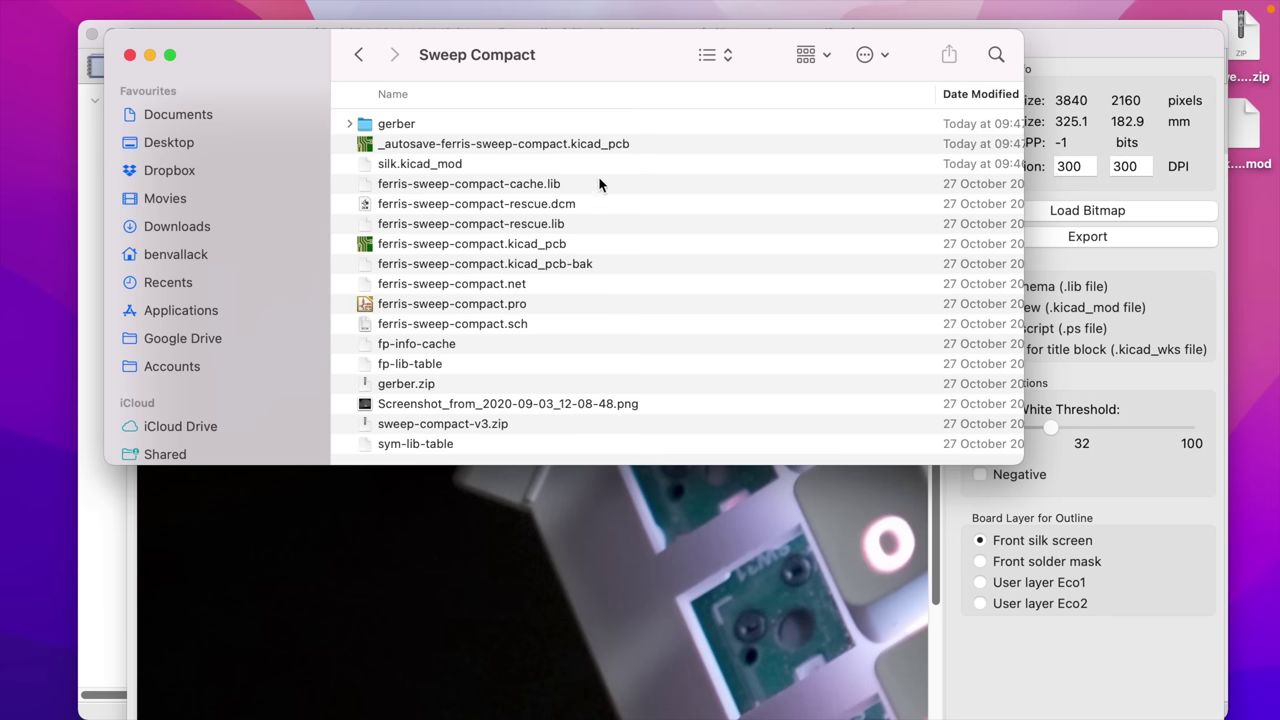
left_click(540, 121)
right_click(402, 124)
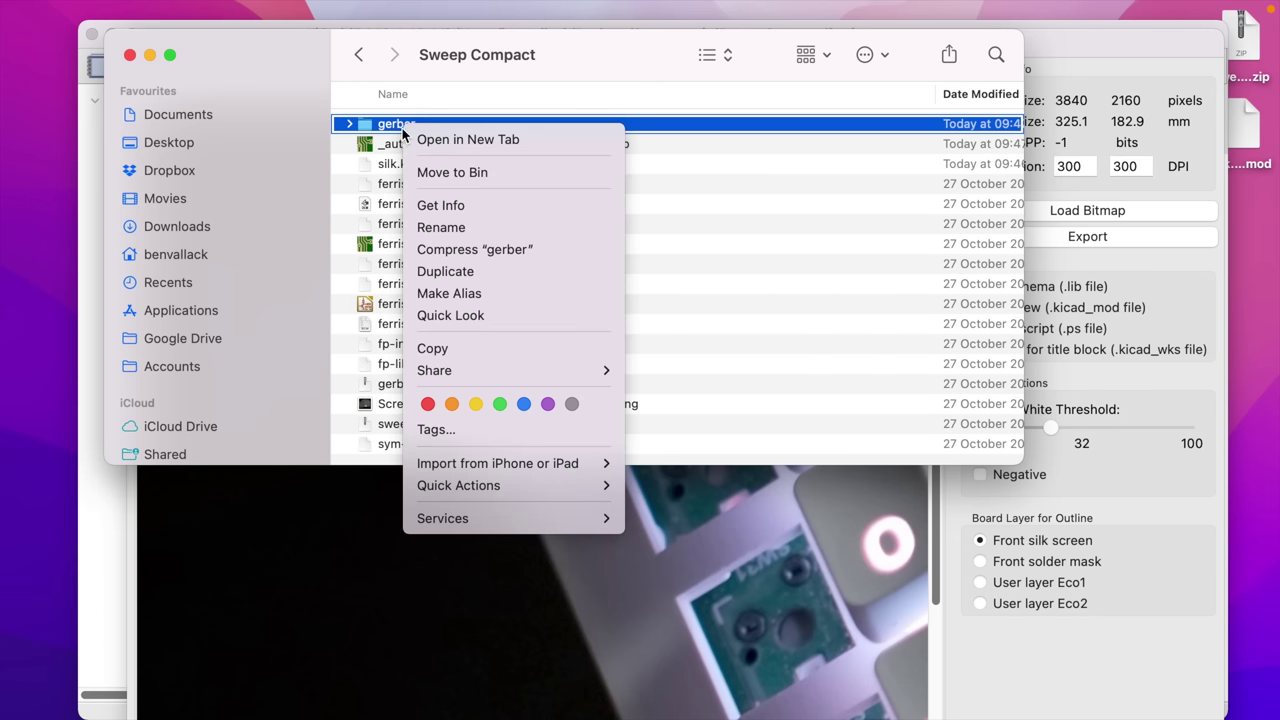
left_click(468, 252)
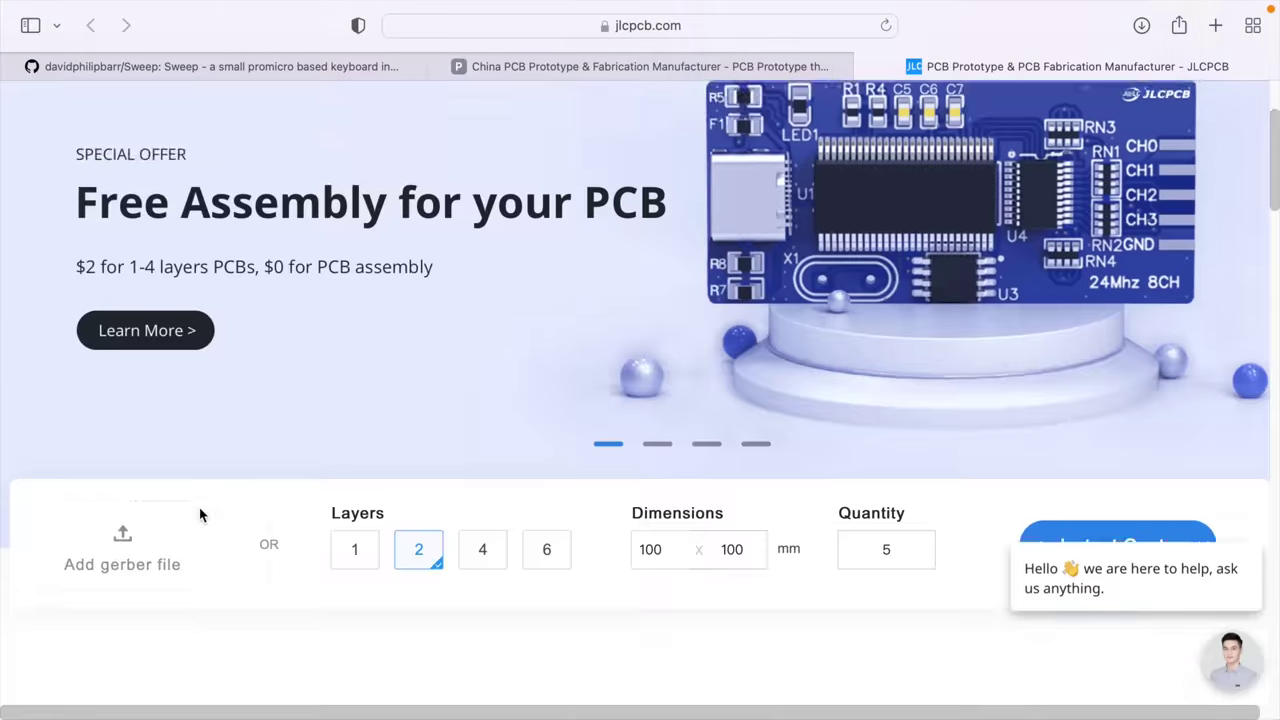
Switch to the JLCPCB website in the browser and upload the zipped Gerber files to the PCB quote page
scroll(200, 514, "up", 3)
scroll(200, 514, "down", 5)
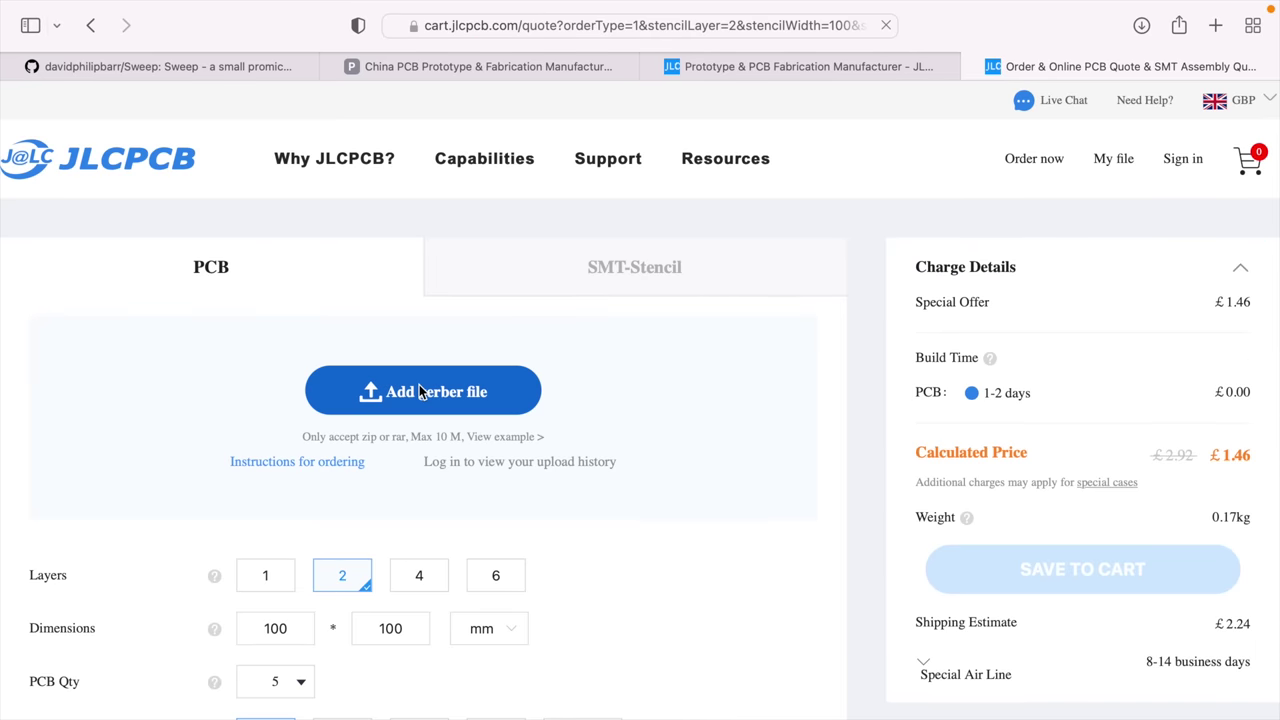
left_click(420, 392)
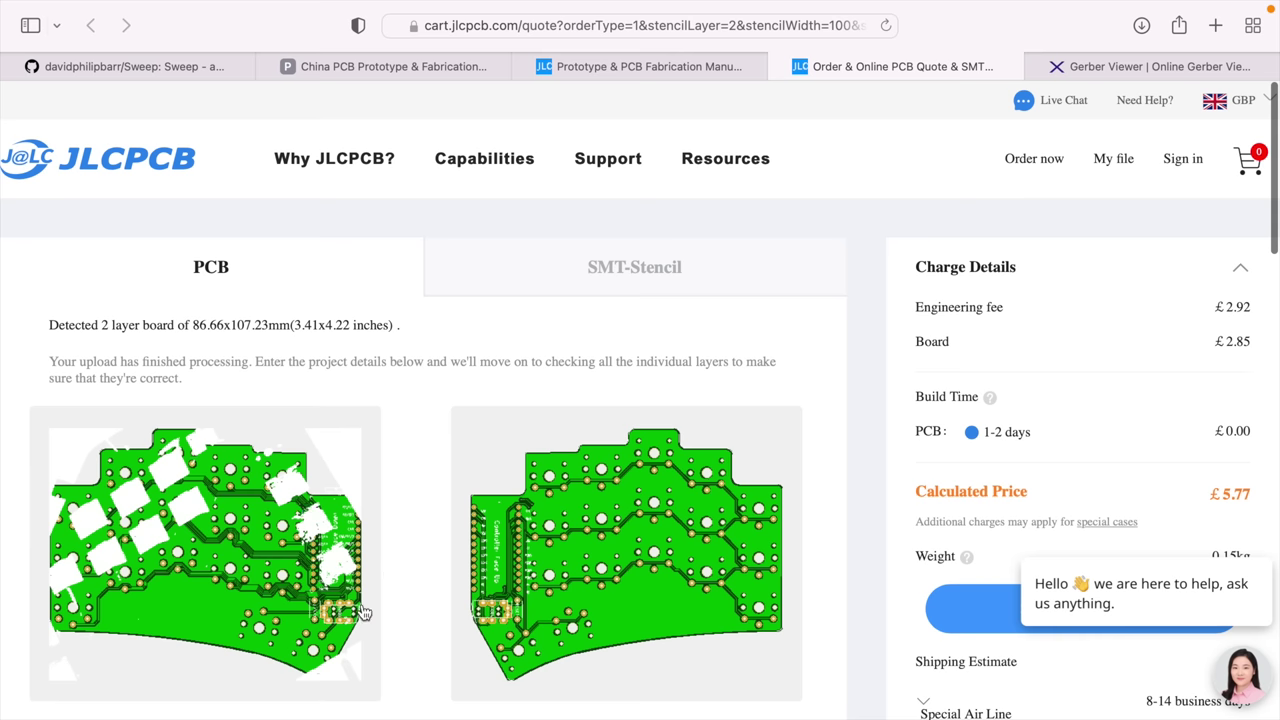
Set the PCB color to Black and examine the front and back board previews
scroll(362, 610, "down", 1)
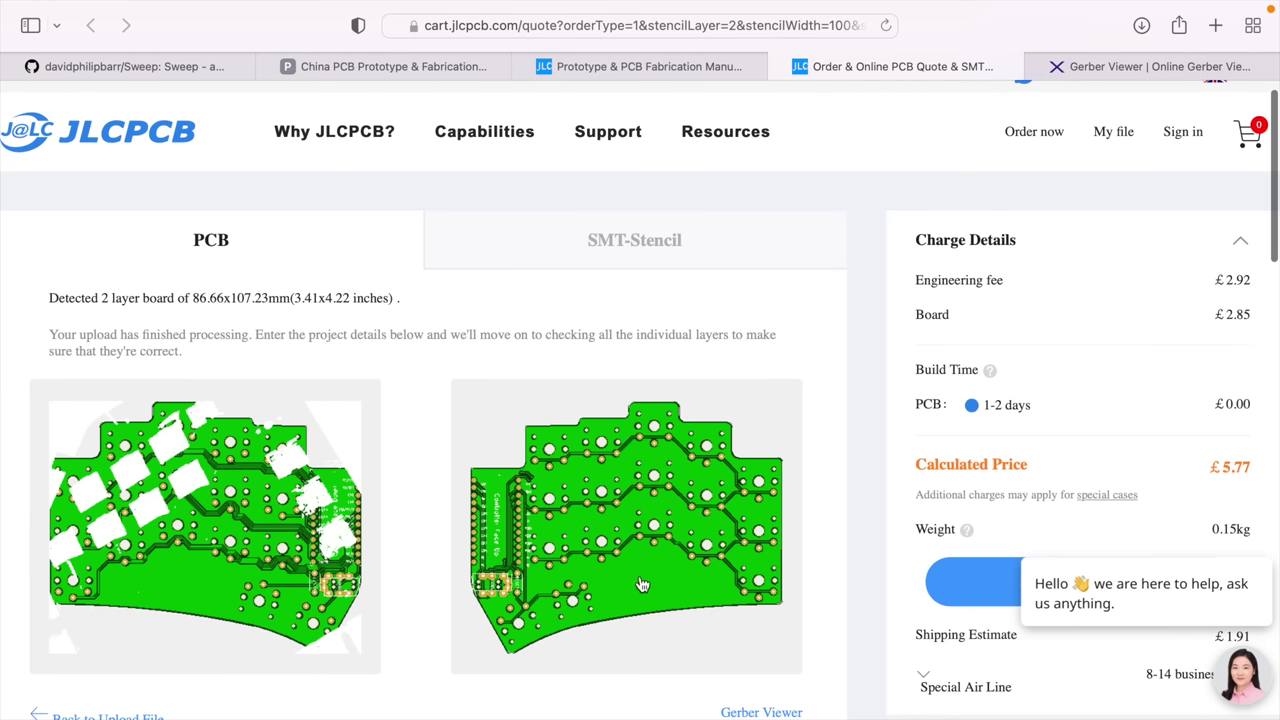
scroll(425, 510, "down", 10)
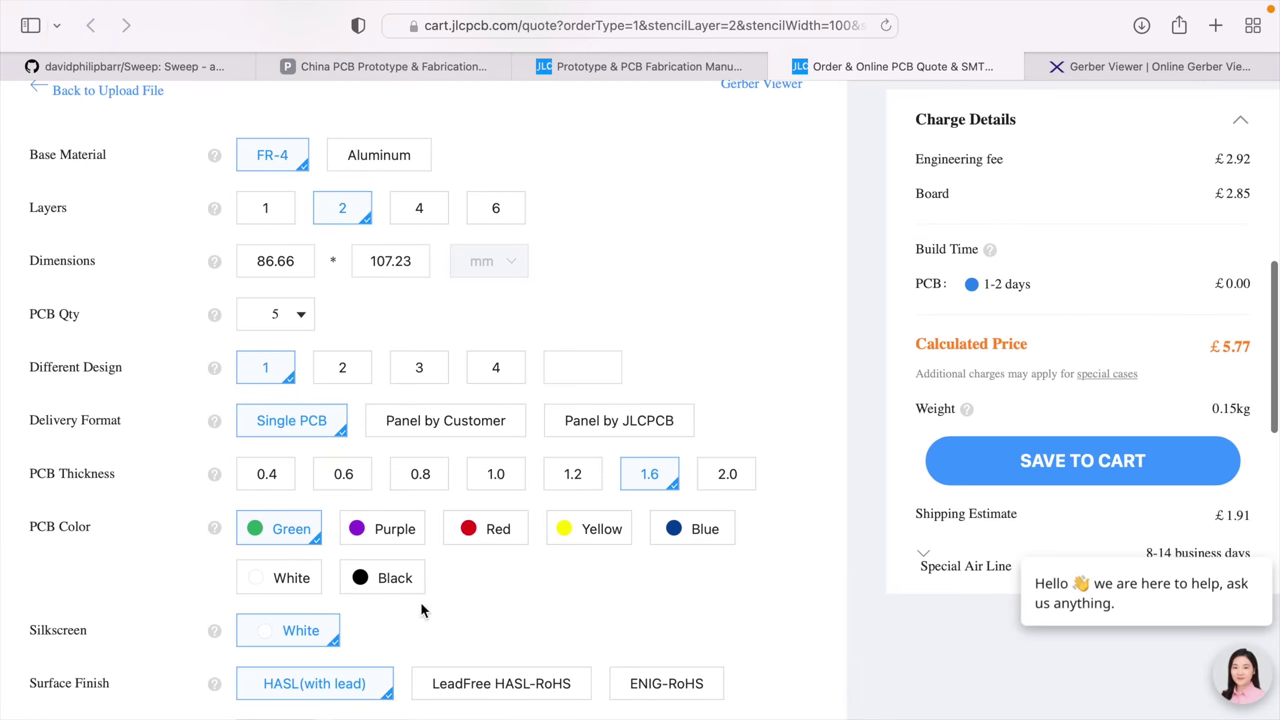
left_click(395, 585)
scroll(455, 387, "up", 7)
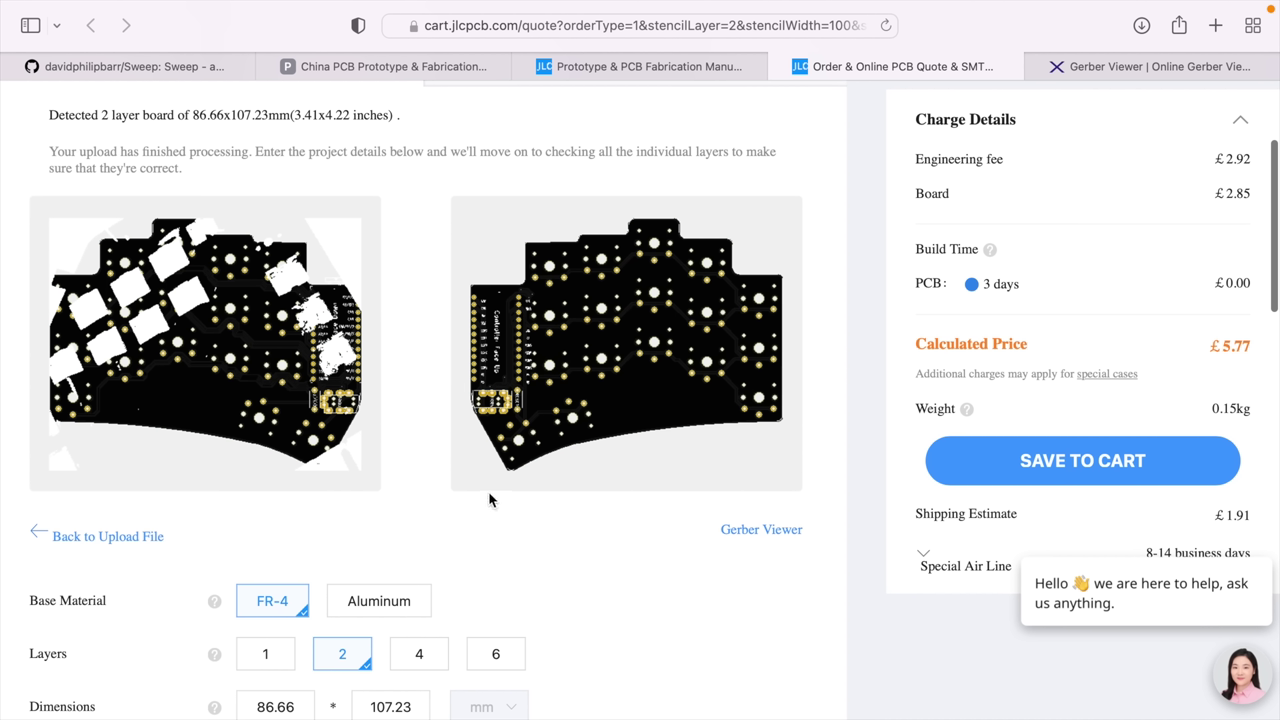
scroll(697, 597, "down", 3)
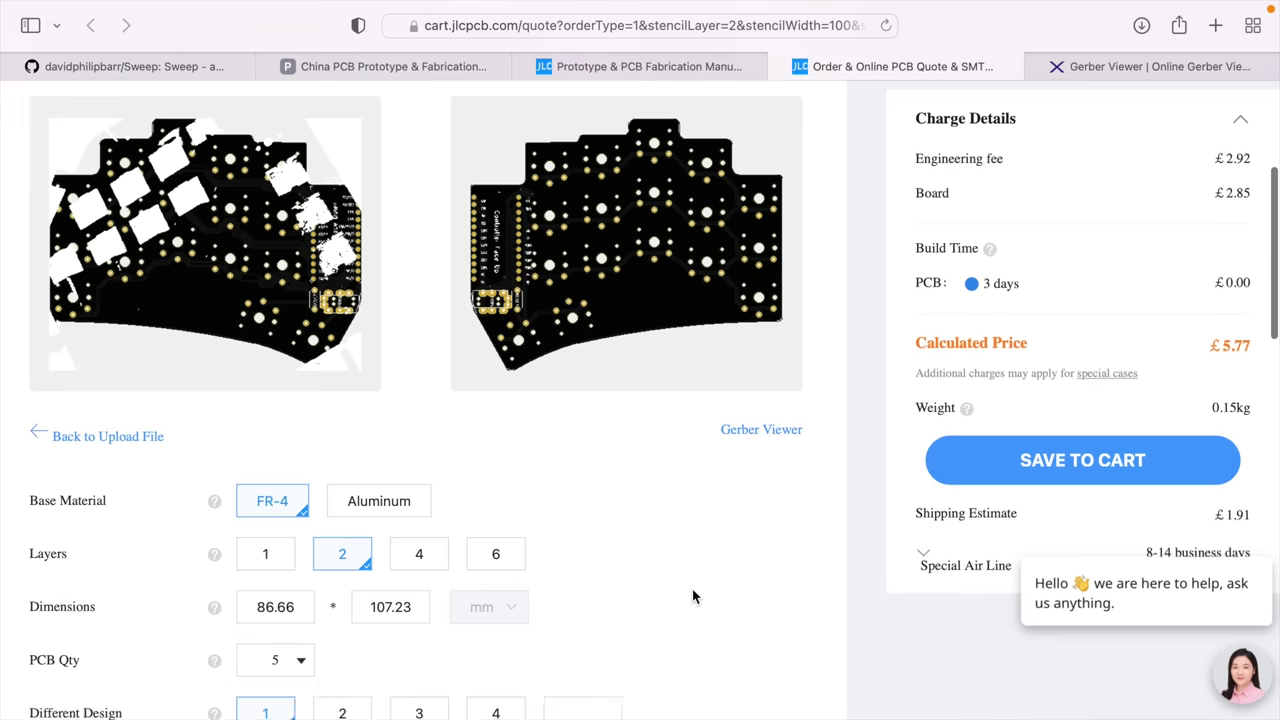
scroll(691, 594, "up", 2)
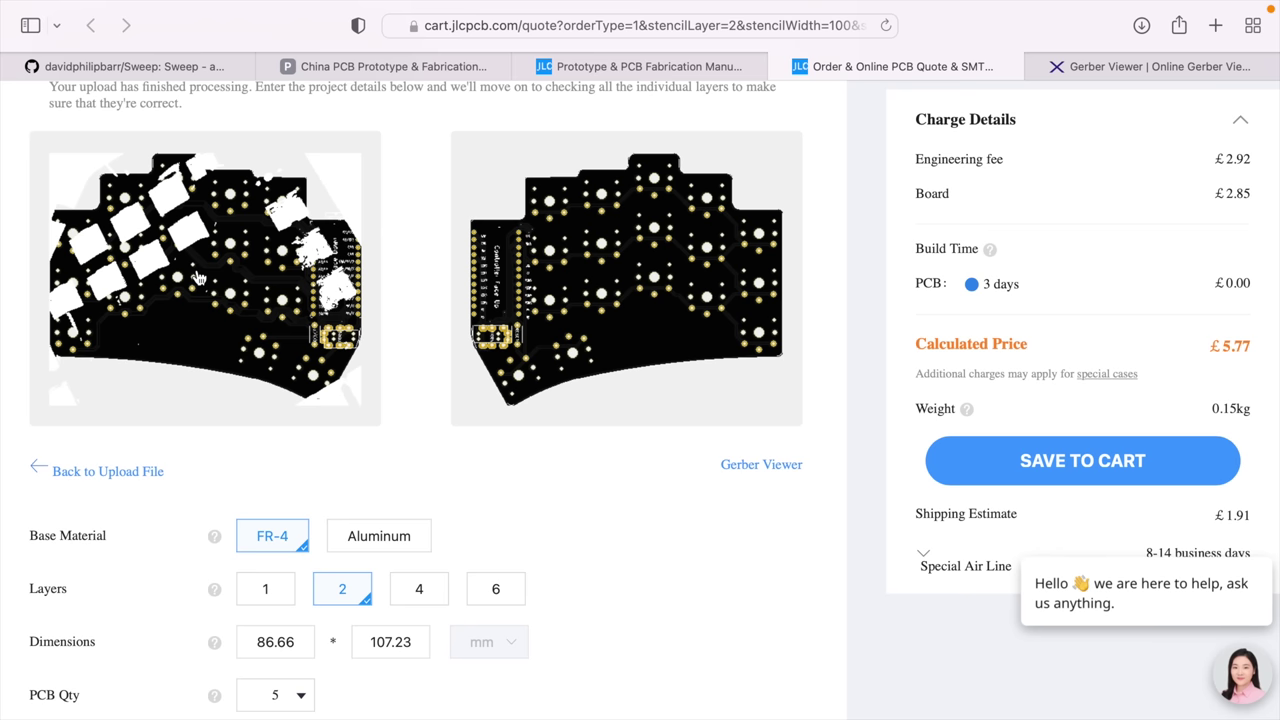
scroll(408, 280, "up", 1)
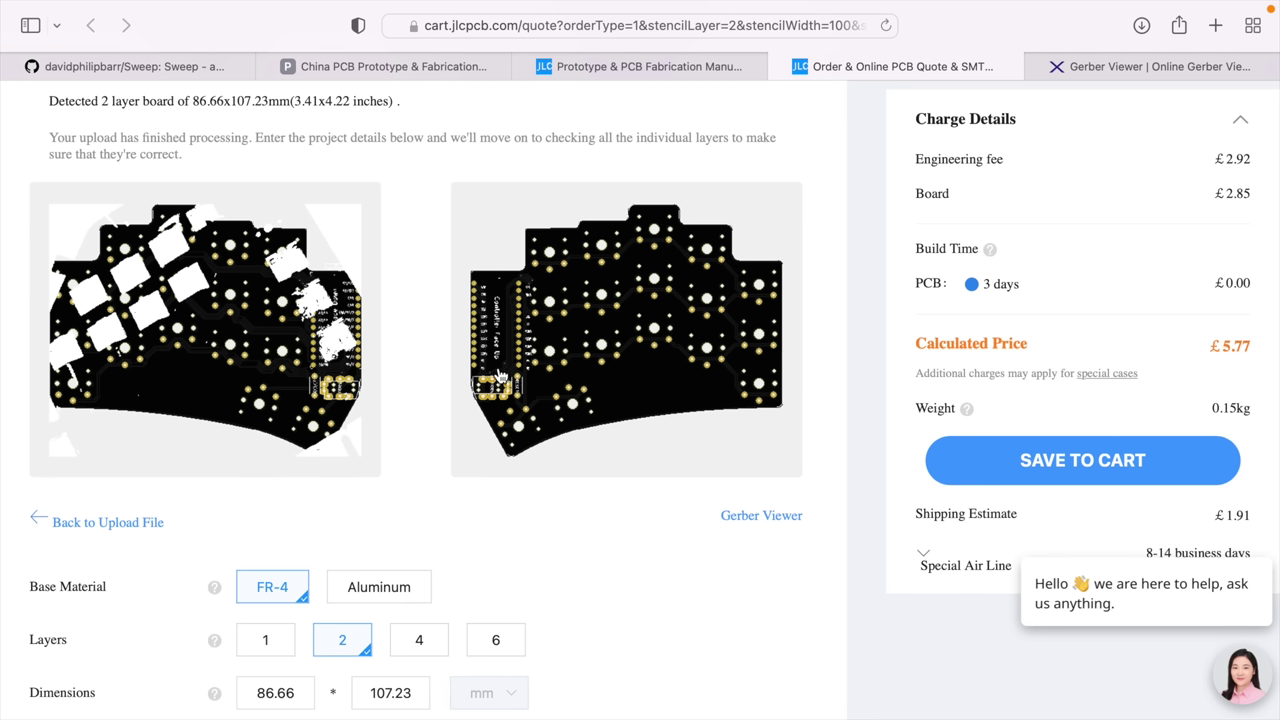
Switch to the gerberviewer.io tab and upload gerber 2.zip from the Sweep Compact folder to render the board
key("ctrl+Tab")
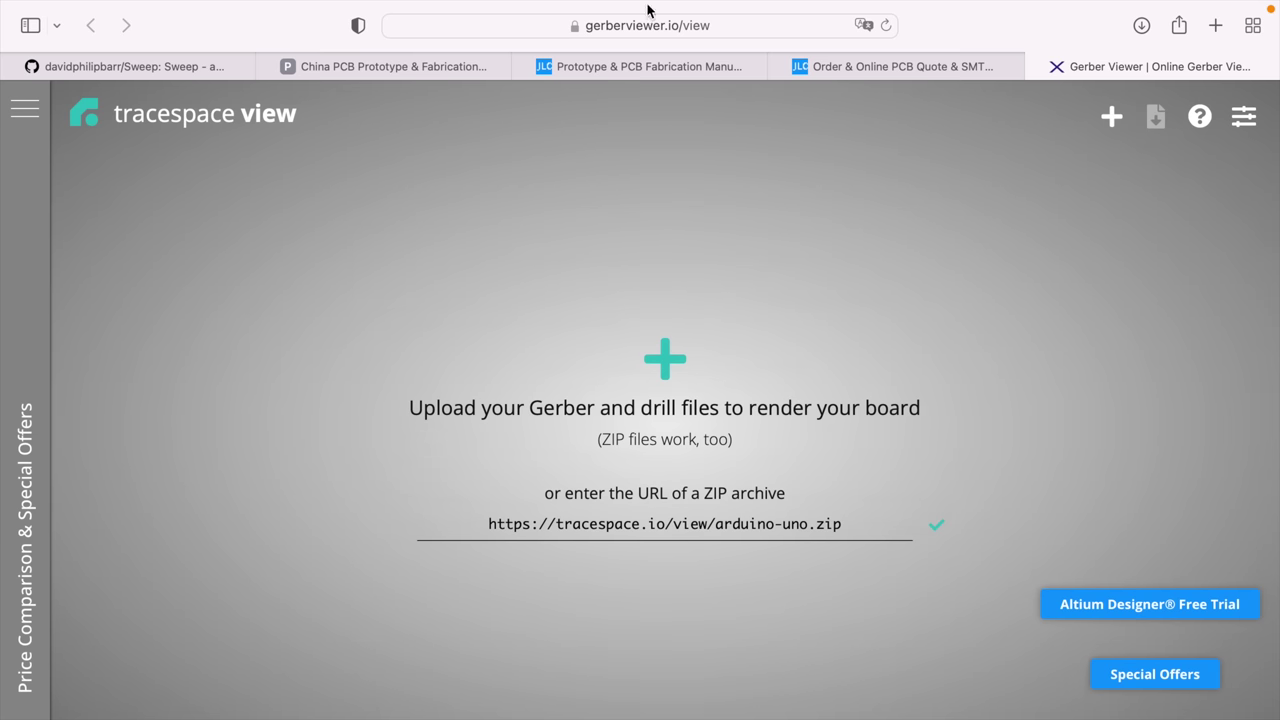
left_click(672, 358)
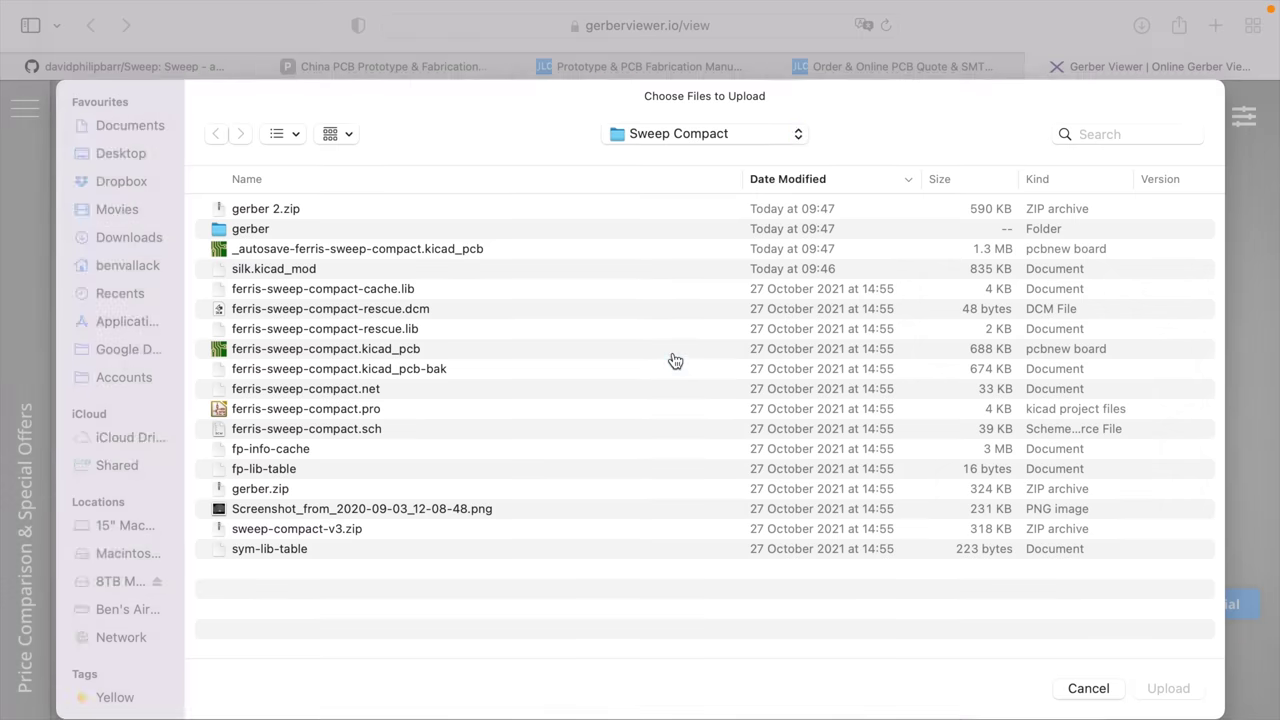
double_click(265, 211)
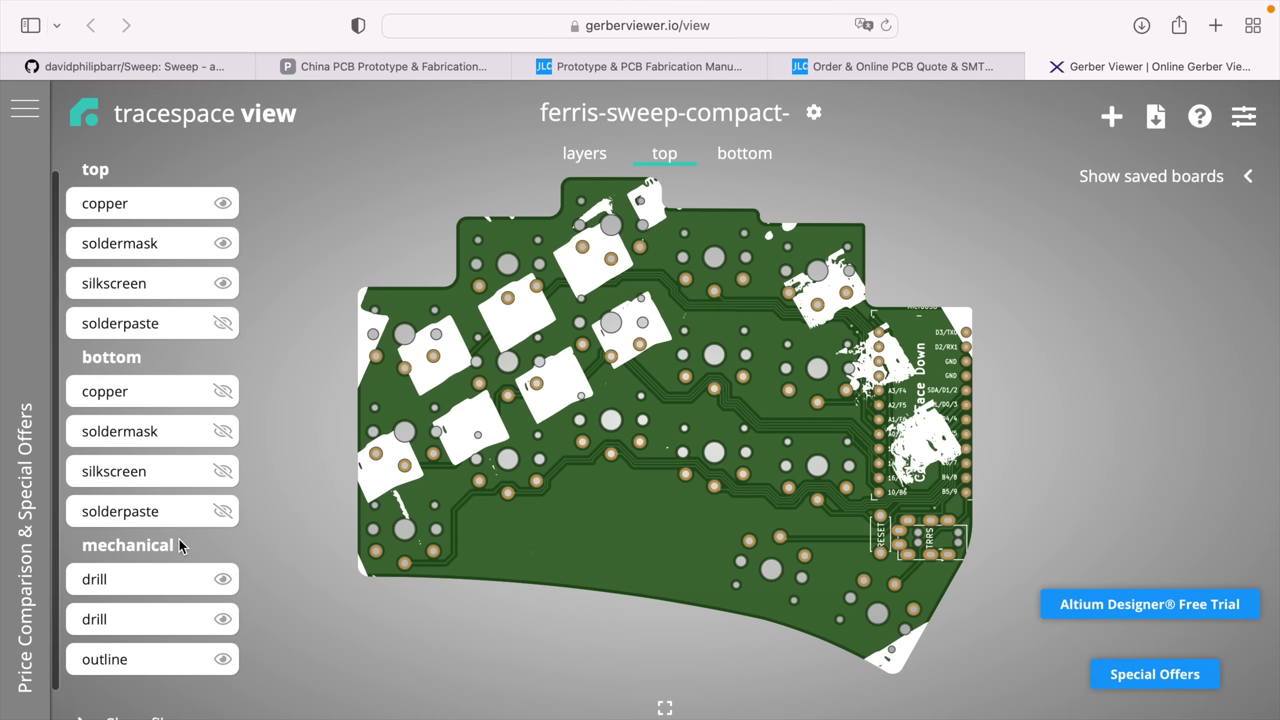
Examine the board layers by toggling the top copper and soldermask visibility, and return to the top board render
left_click(584, 153)
left_click(222, 204)
left_click(222, 204)
left_click(223, 246)
left_click(223, 246)
left_click(668, 157)
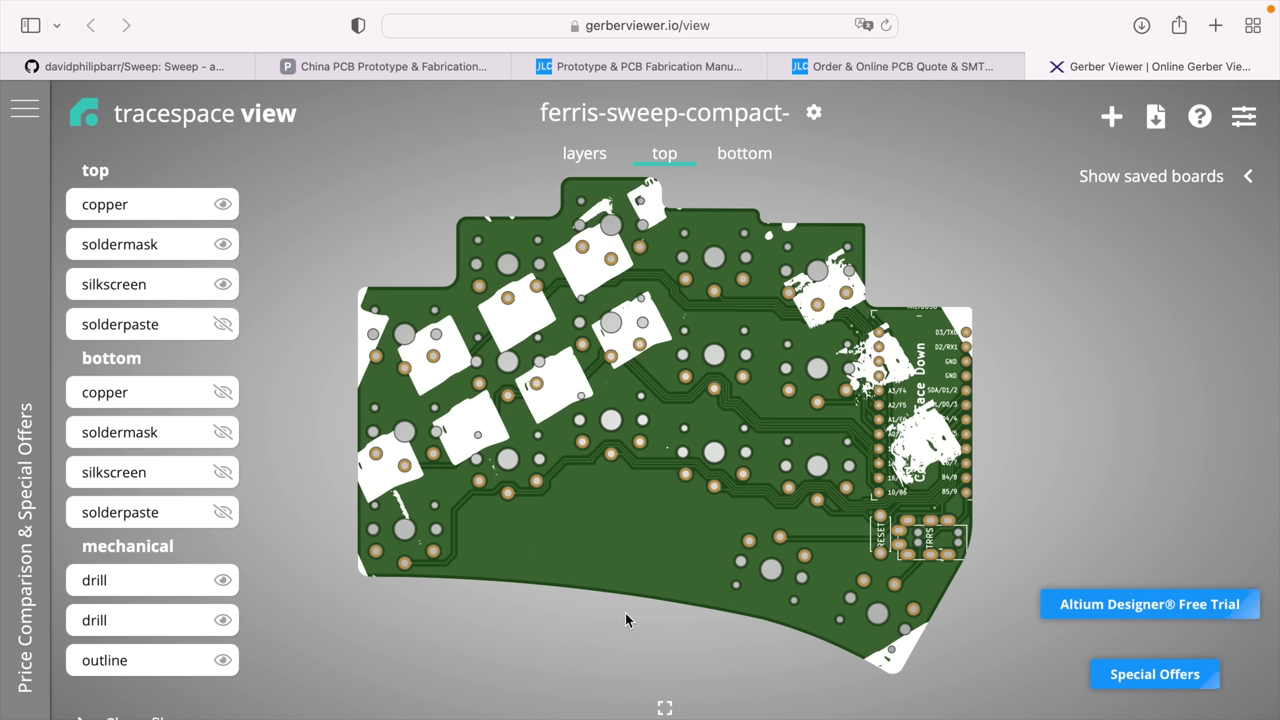
Return to the JLCPCB quote page, set the PCB color to Purple and check the board previews
key("ctrl+shift+Tab")
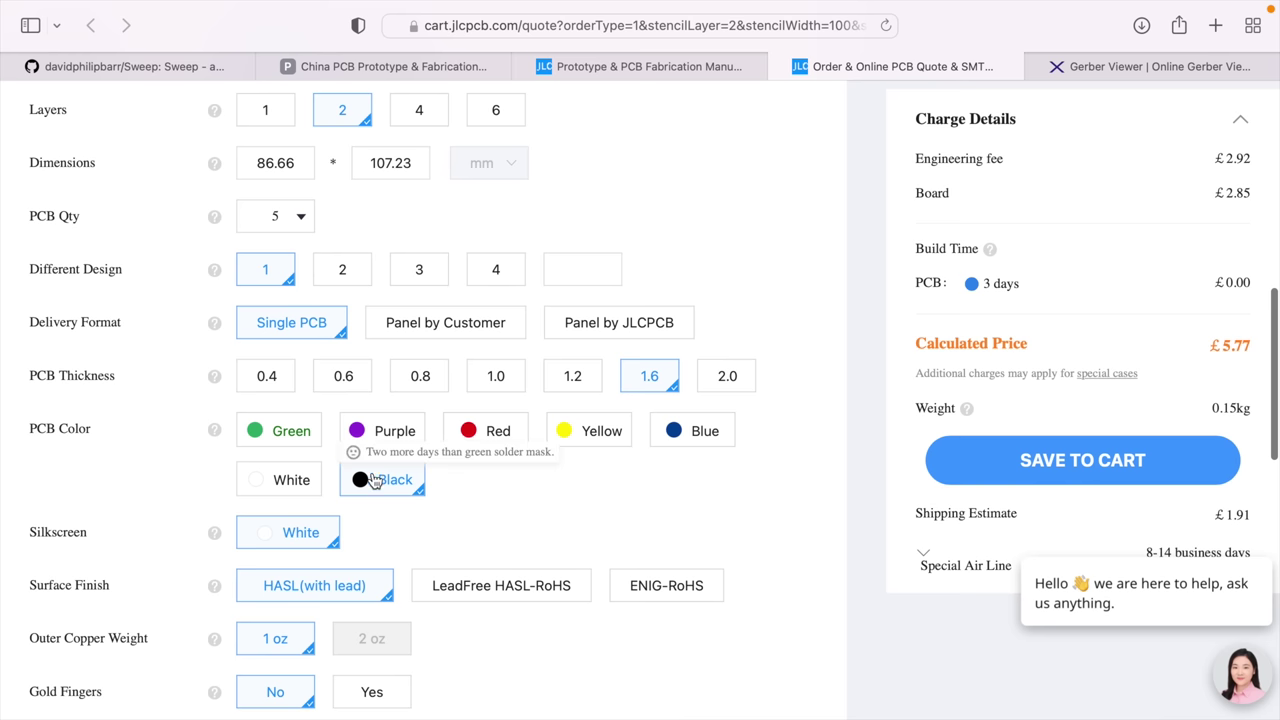
left_click(381, 449)
scroll(400, 420, "up", 6)
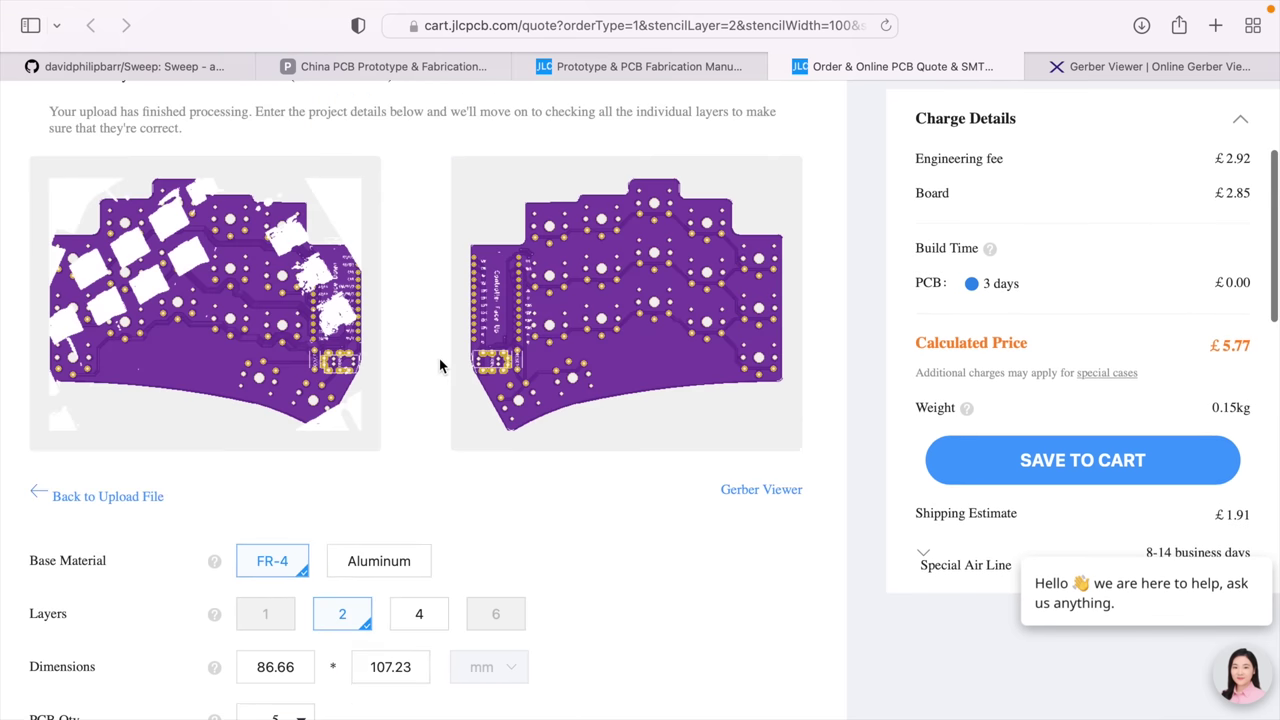
Set the PCB color to Black, look at the PCBWay homepage tab and return to the JLCPCB quote page
scroll(658, 418, "down", 5)
scroll(658, 418, "down", 1)
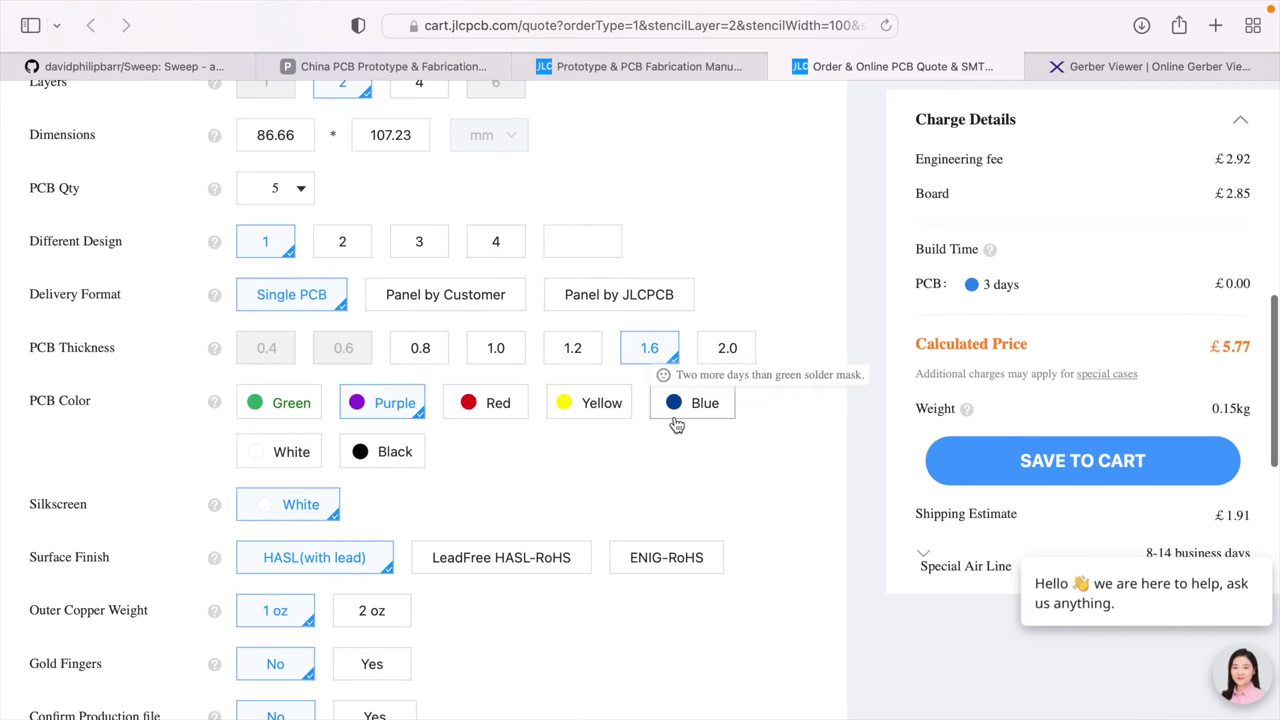
left_click(379, 462)
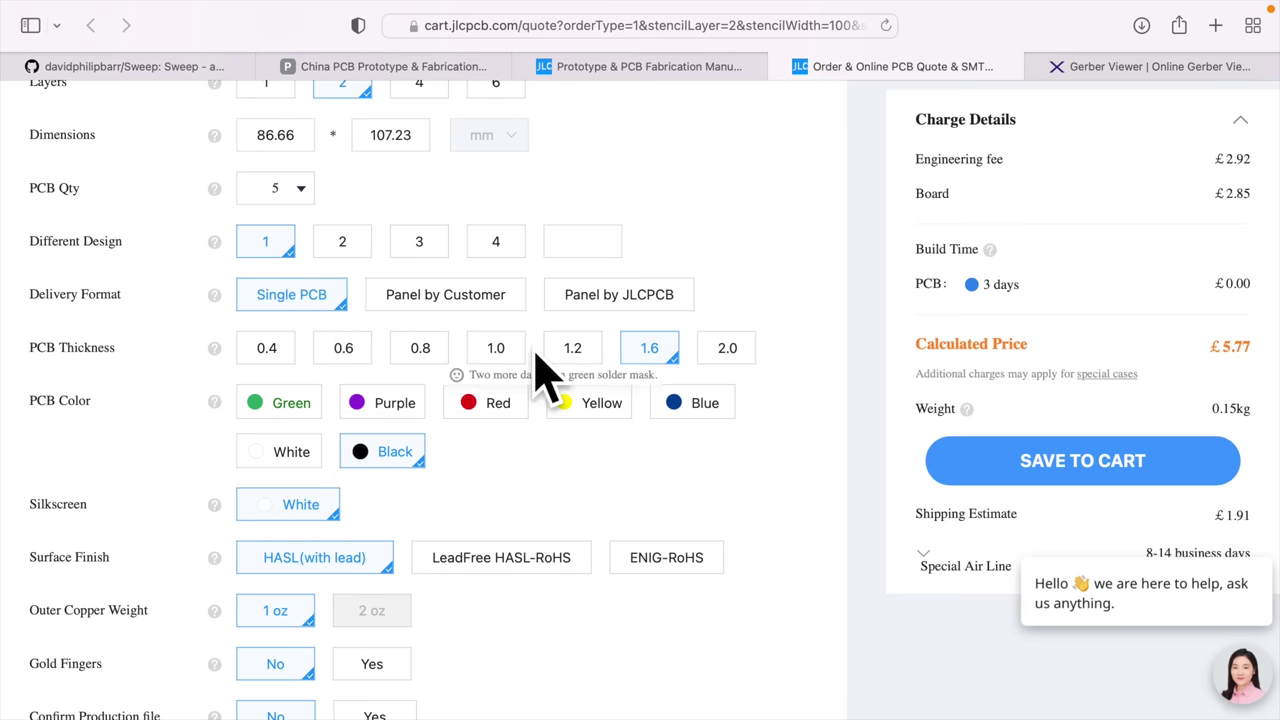
scroll(528, 240, "up", 2)
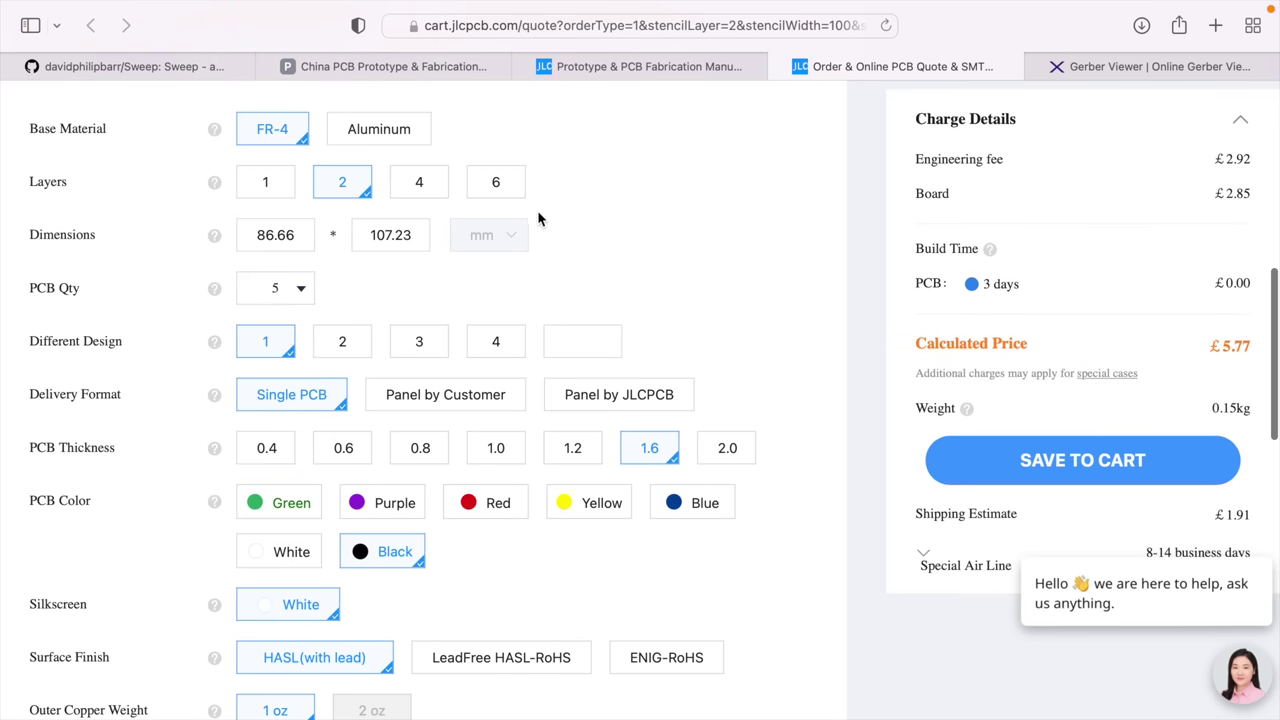
left_click(443, 70)
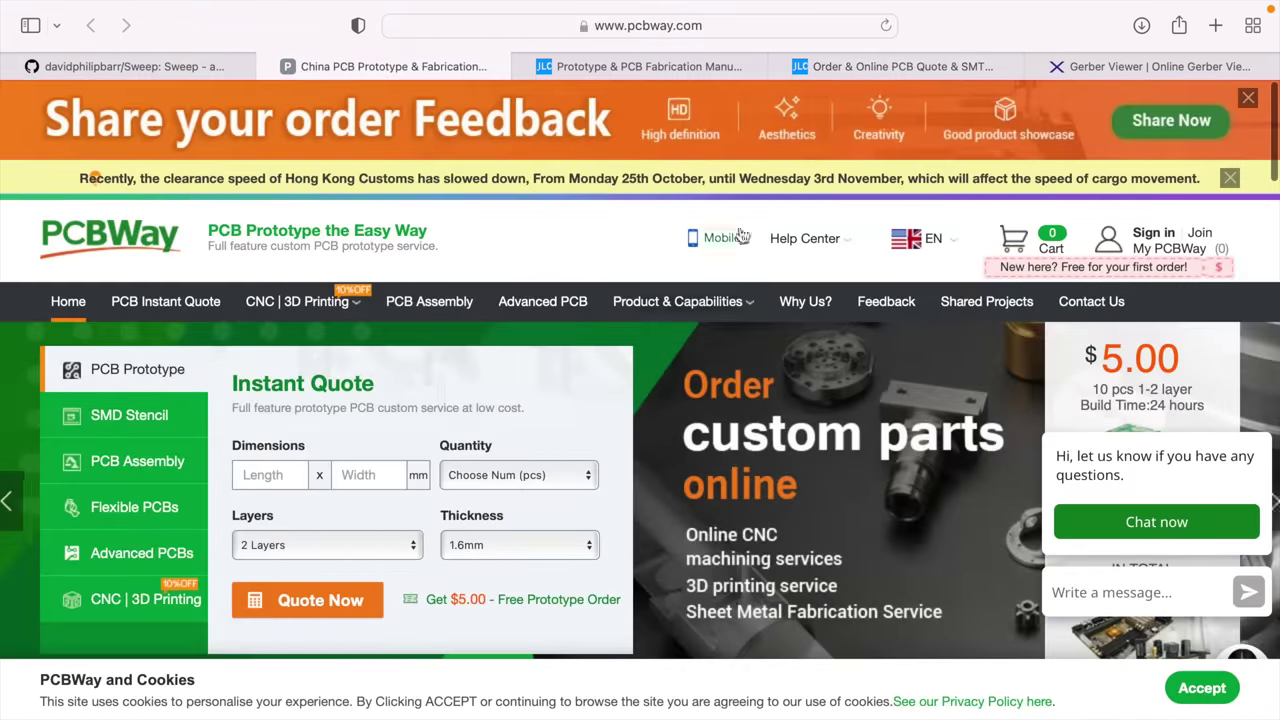
left_click(880, 66)
Try a PCB thickness of 1.2 and set it back to 1.6
scroll(540, 571, "down", 5)
scroll(540, 571, "up", 3)
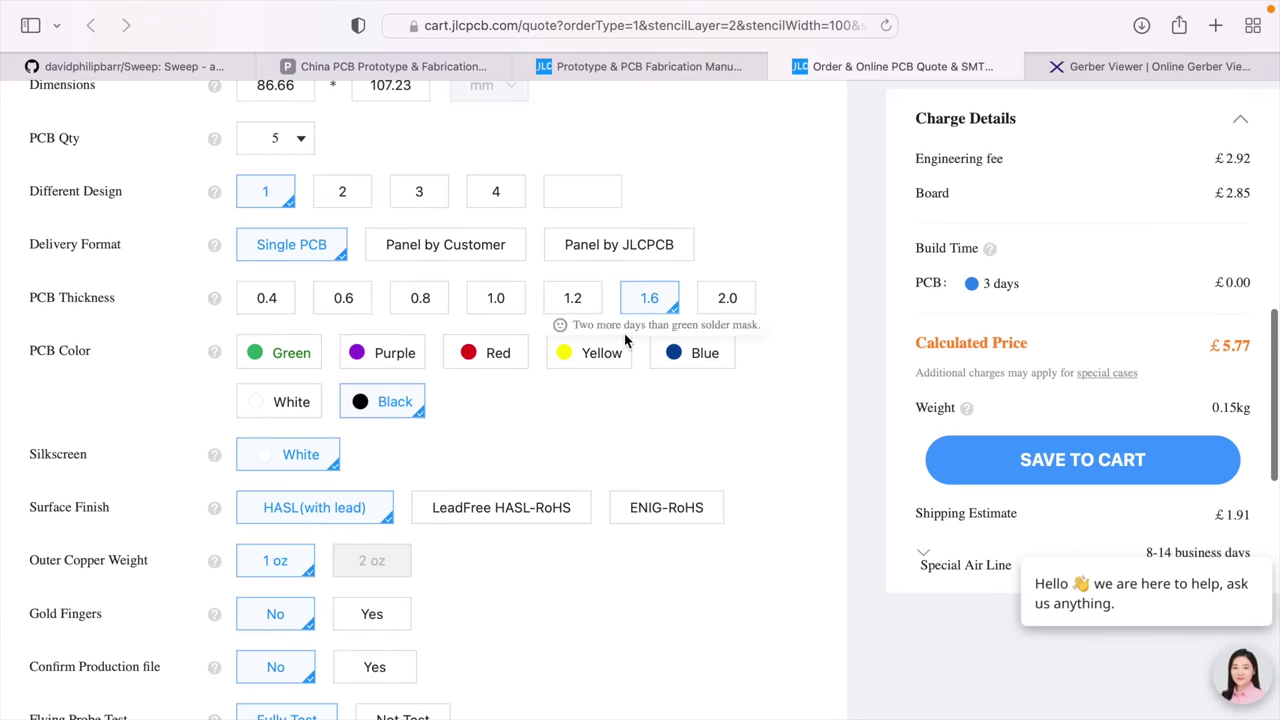
left_click(572, 300)
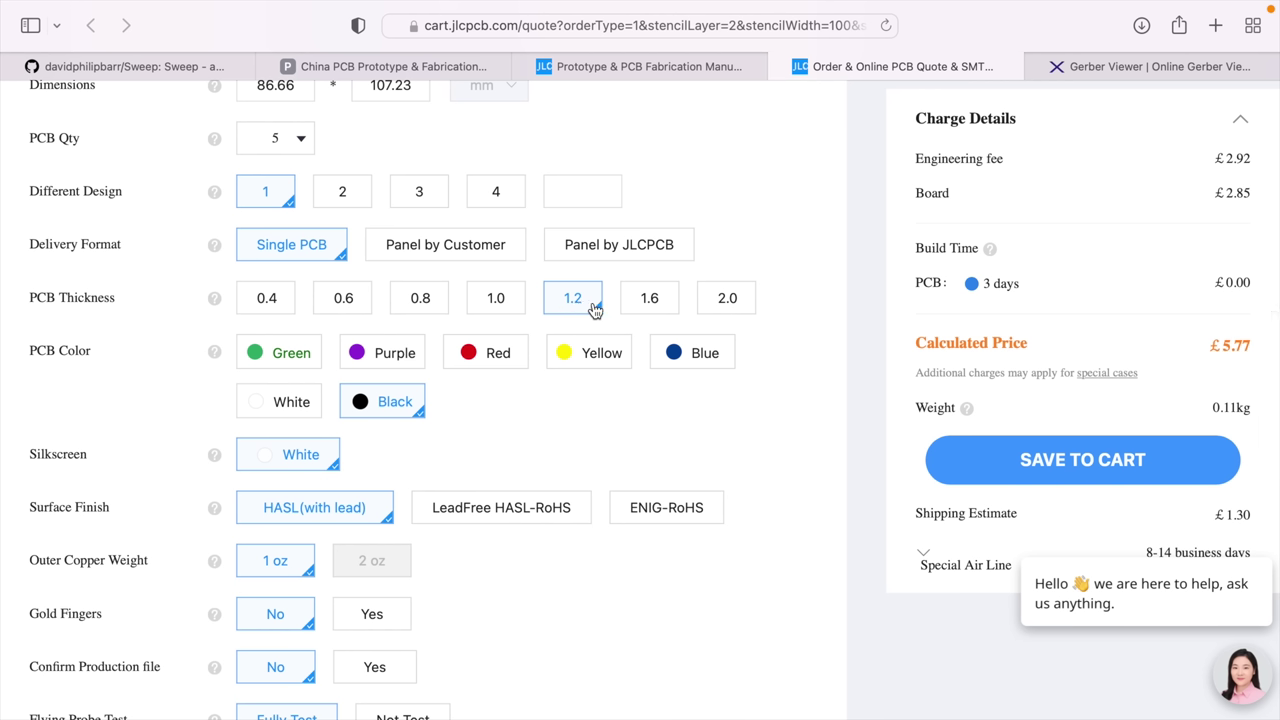
left_click(646, 300)
Set Remove Order Number to Yes and check the calculated price and the board previews
scroll(634, 405, "down", 5)
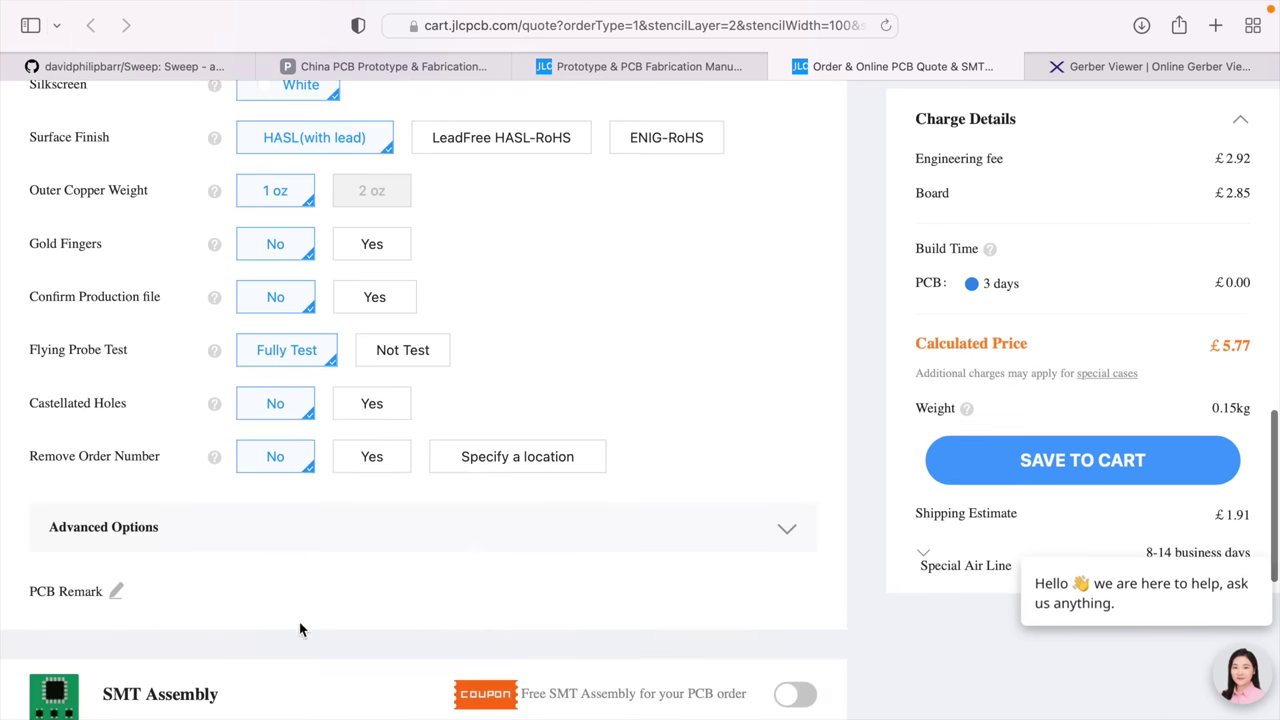
left_click(372, 458)
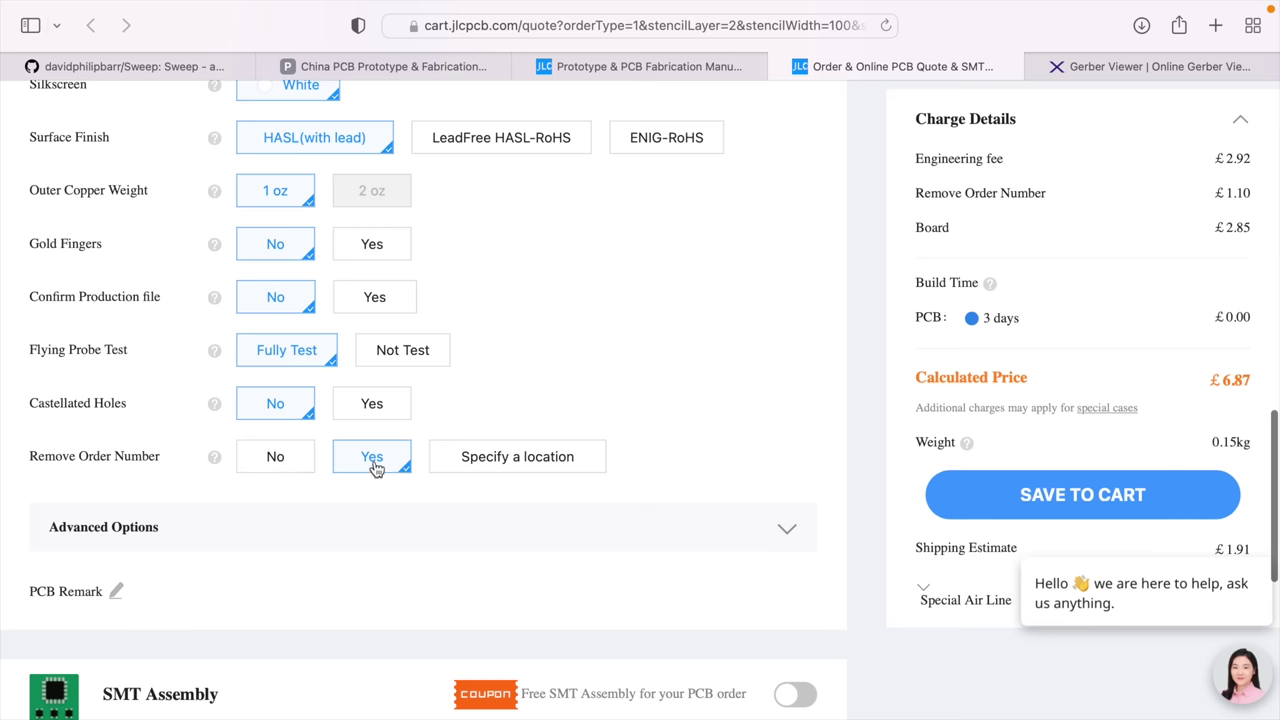
scroll(377, 466, "up", 1)
scroll(377, 466, "up", 5)
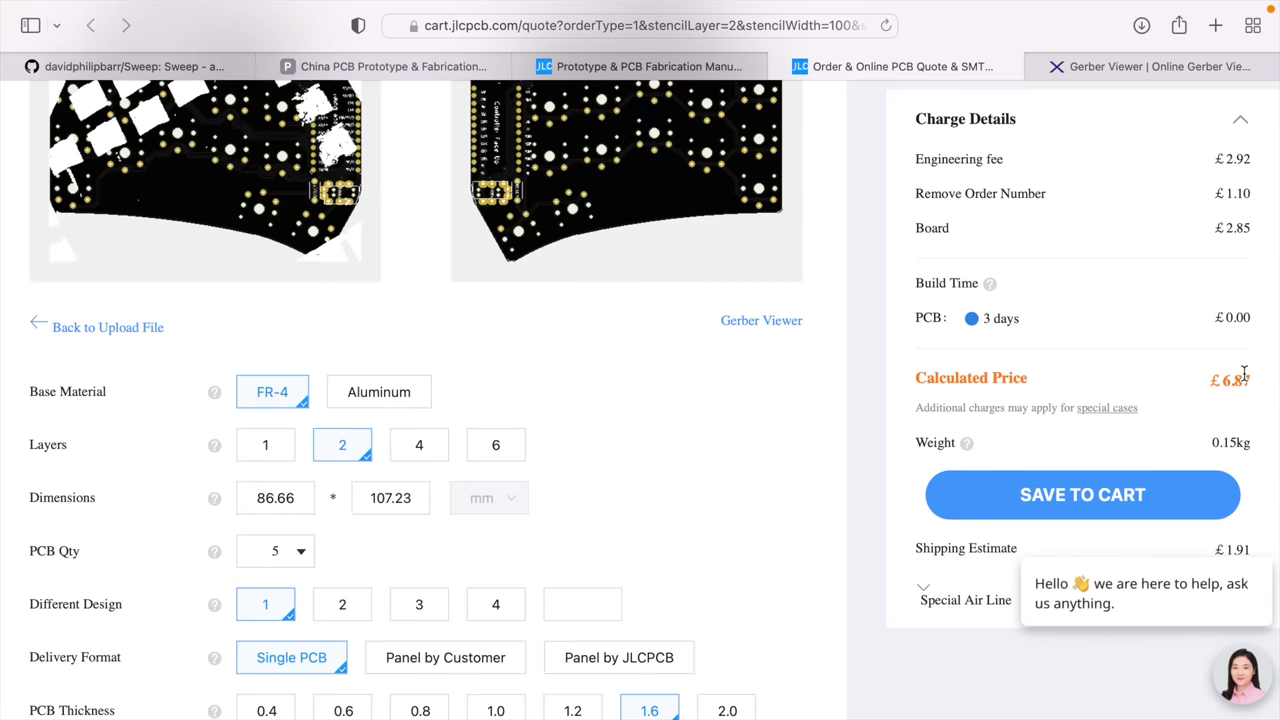
scroll(1211, 390, "up", 1)
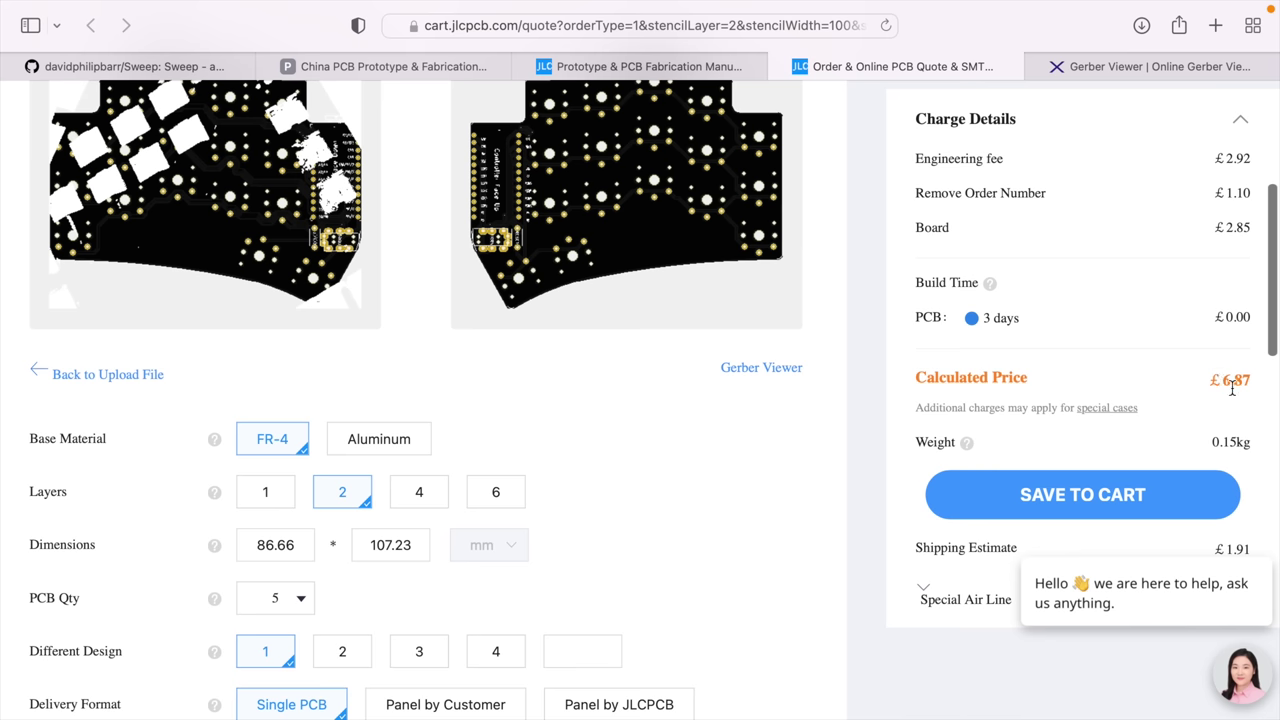
scroll(487, 260, "up", 2)
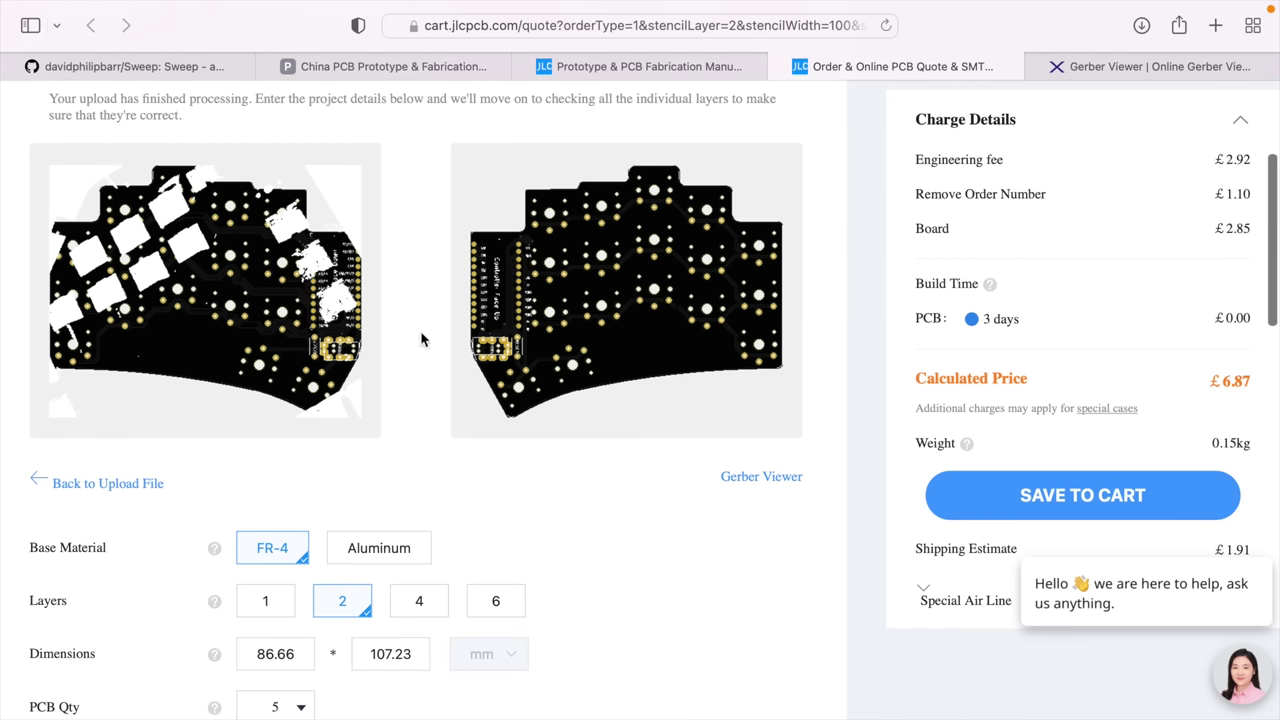